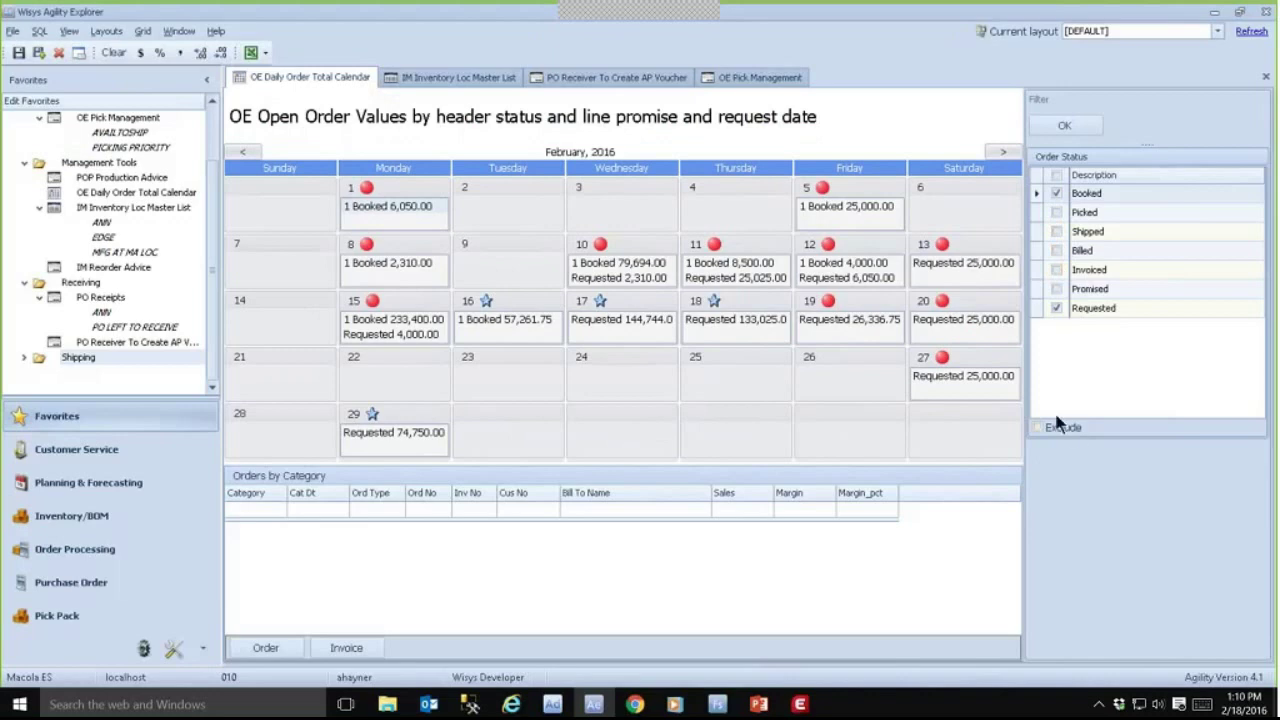
Step: Apply the Booked and Requested order status filter to the calendar and review the orders booked for February 16
click(1057, 308)
click(1058, 122)
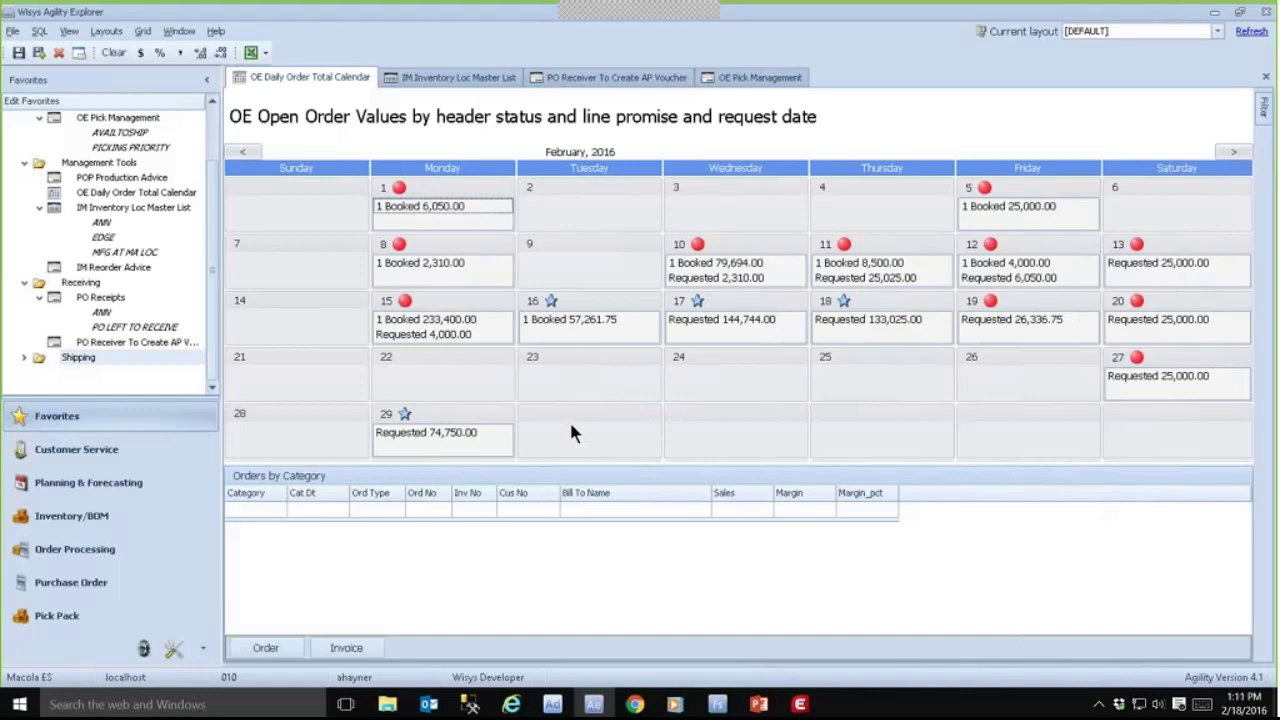
click(560, 320)
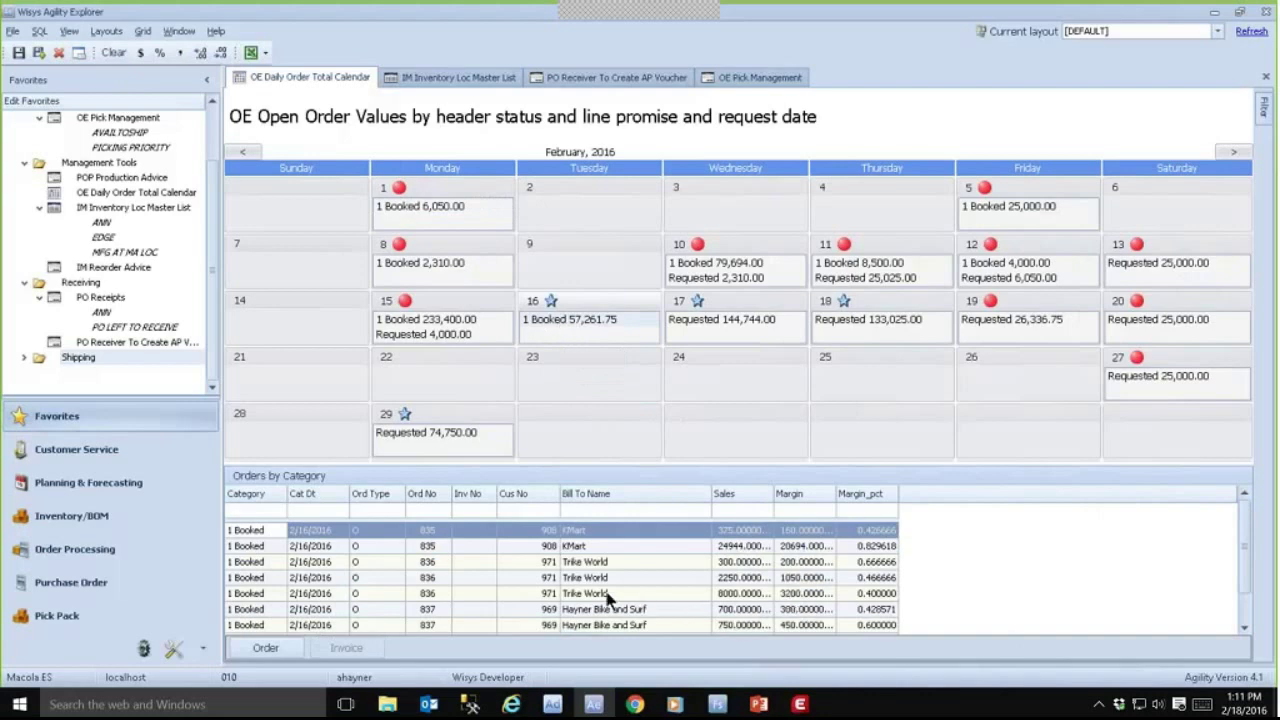
scroll(610, 597, down, 1)
scroll(605, 596, up, 1)
scroll(410, 572, down, 1)
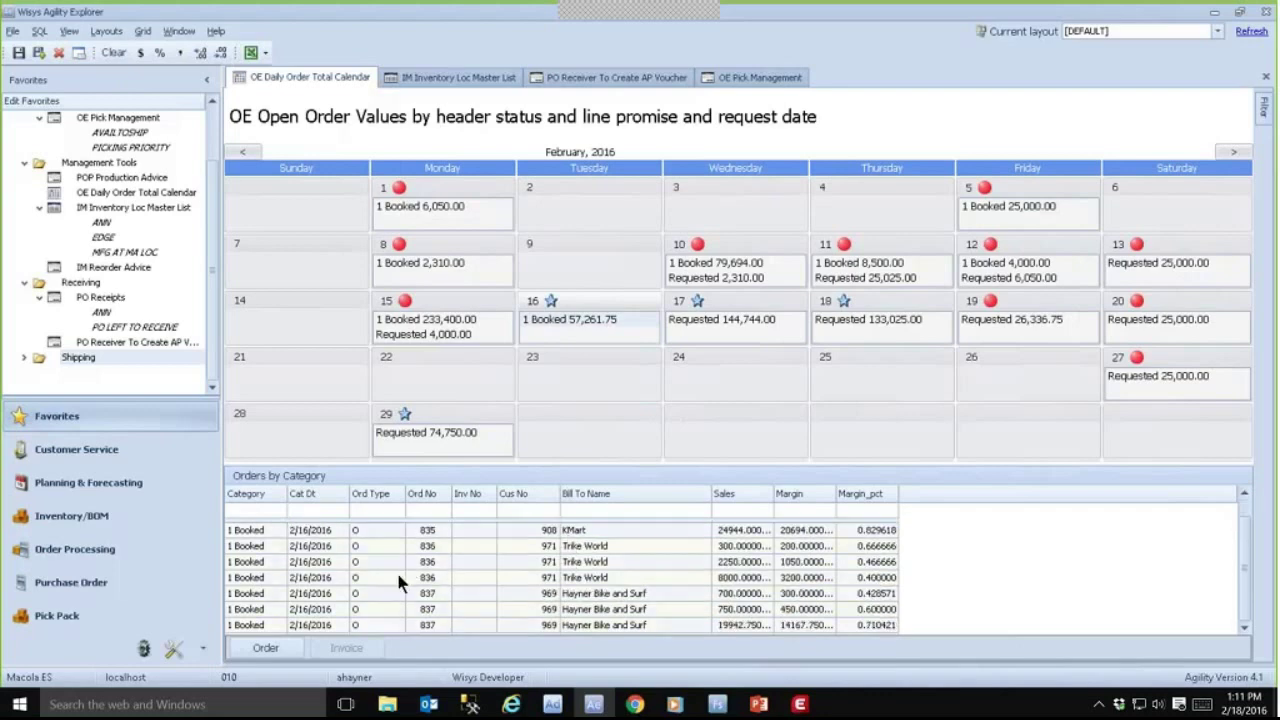
scroll(612, 615, up, 1)
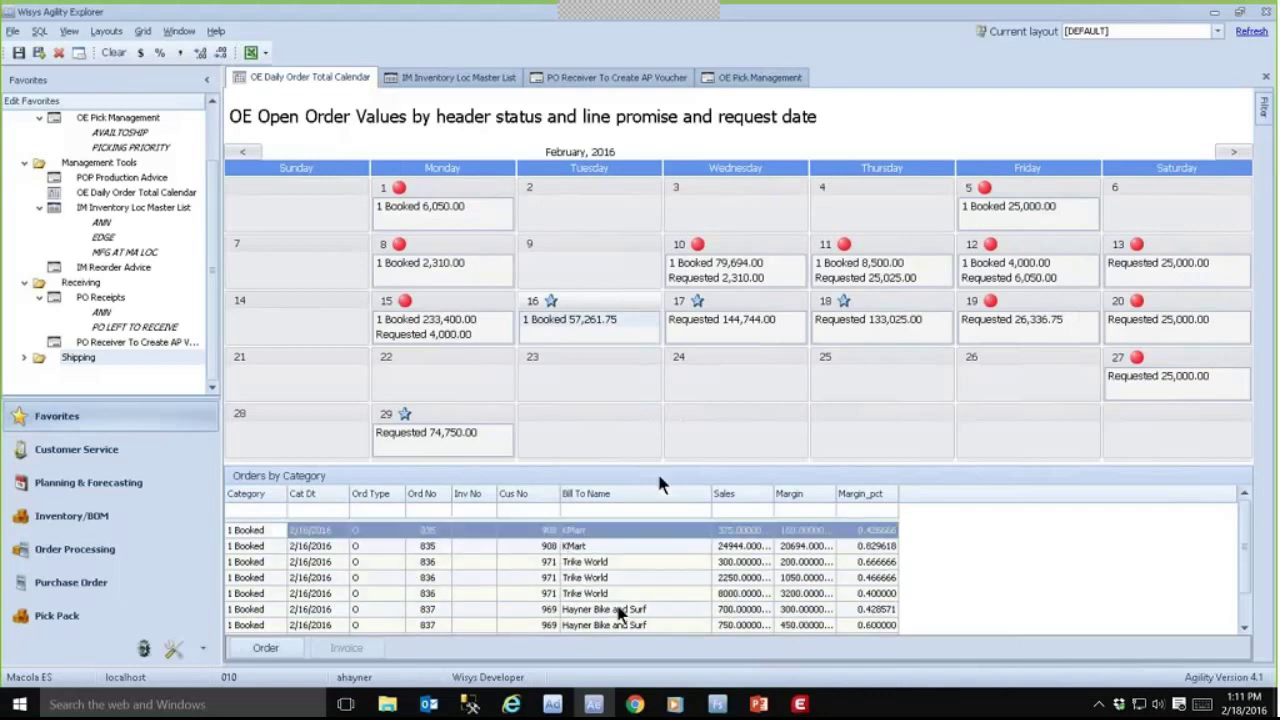
Step: Try different heights for the Orders by Category list below the calendar and restore its original size
drag(694, 465, 692, 392)
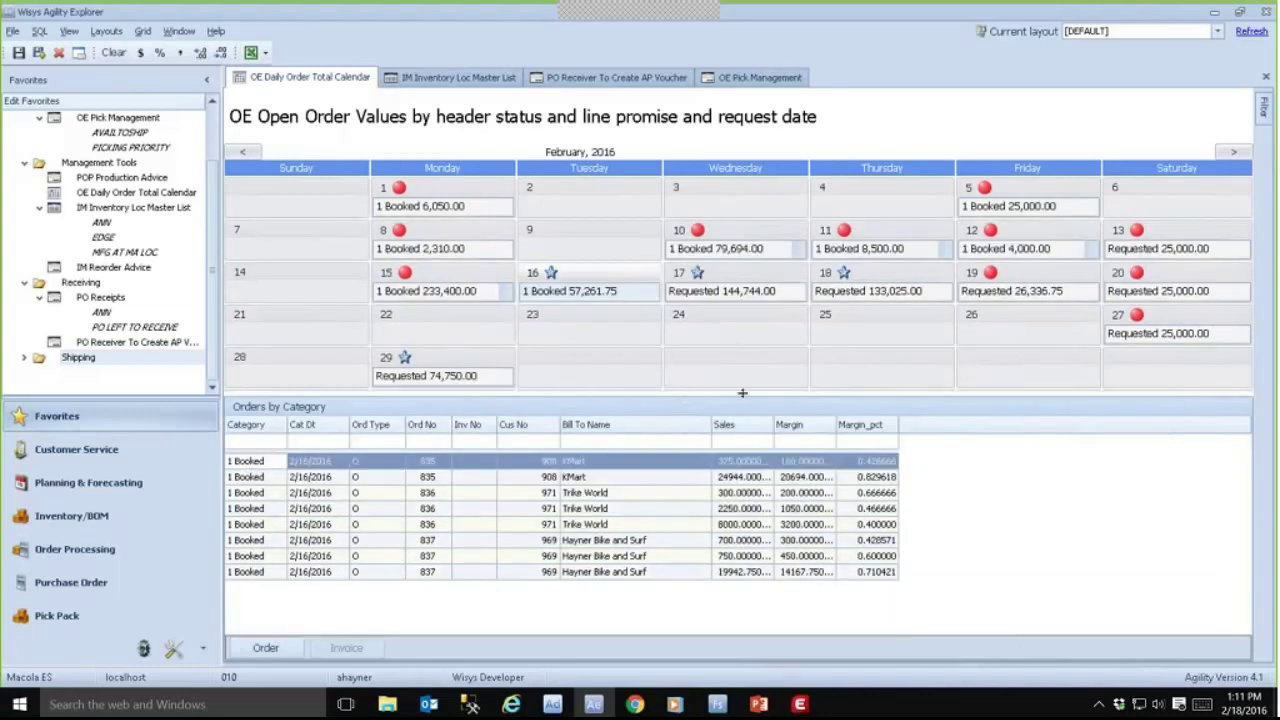
drag(742, 393, 745, 406)
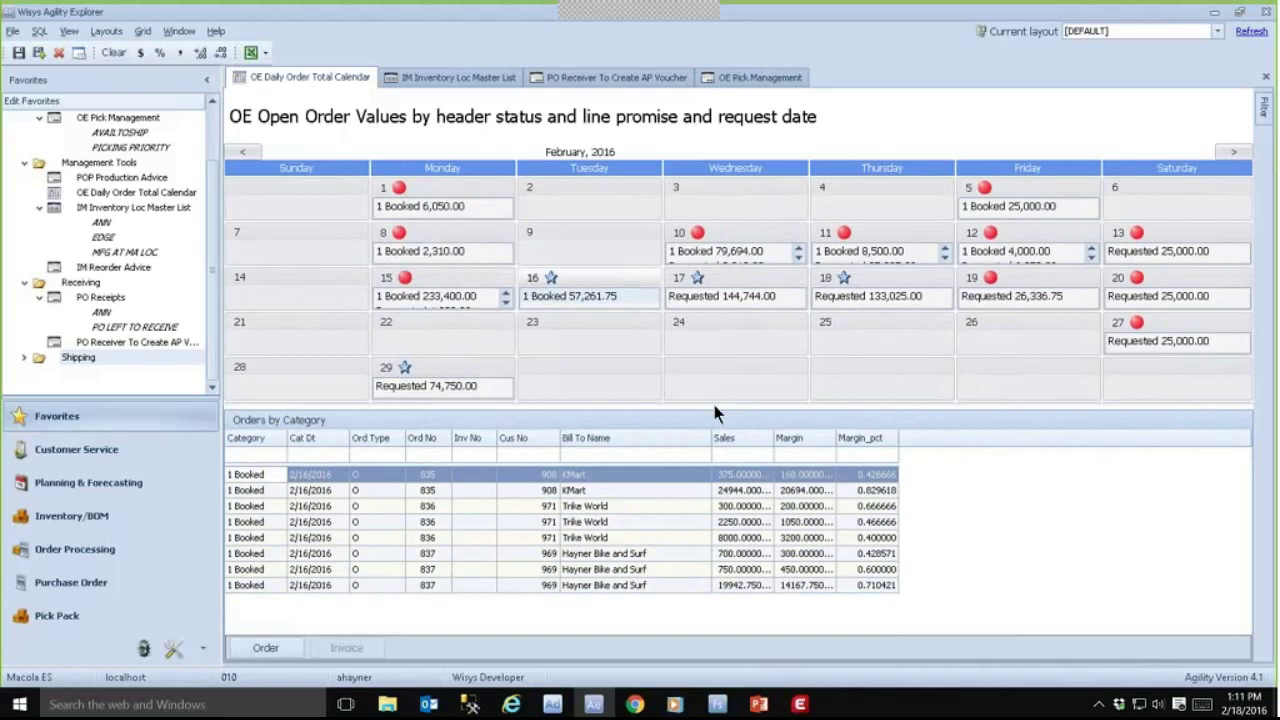
drag(755, 410, 767, 437)
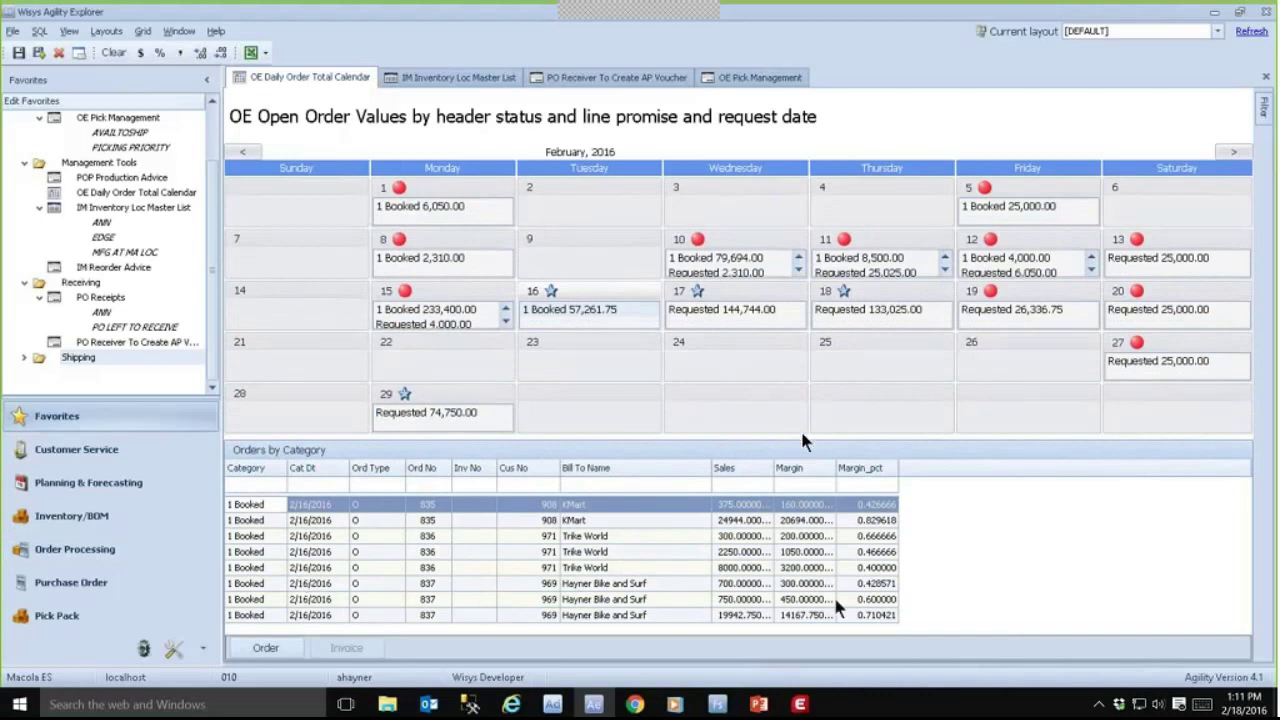
drag(811, 436, 817, 465)
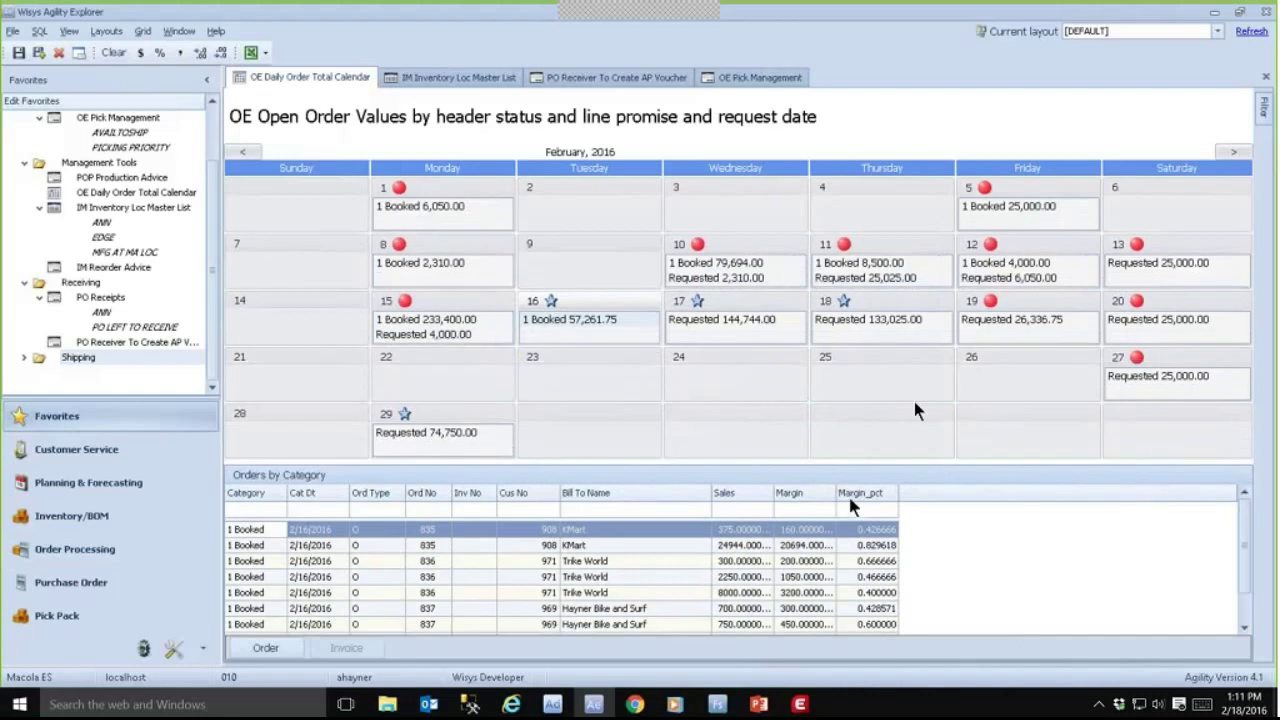
Step: List the orders requested for February 17 and 18, and open the order detail of the Trike World order
click(717, 319)
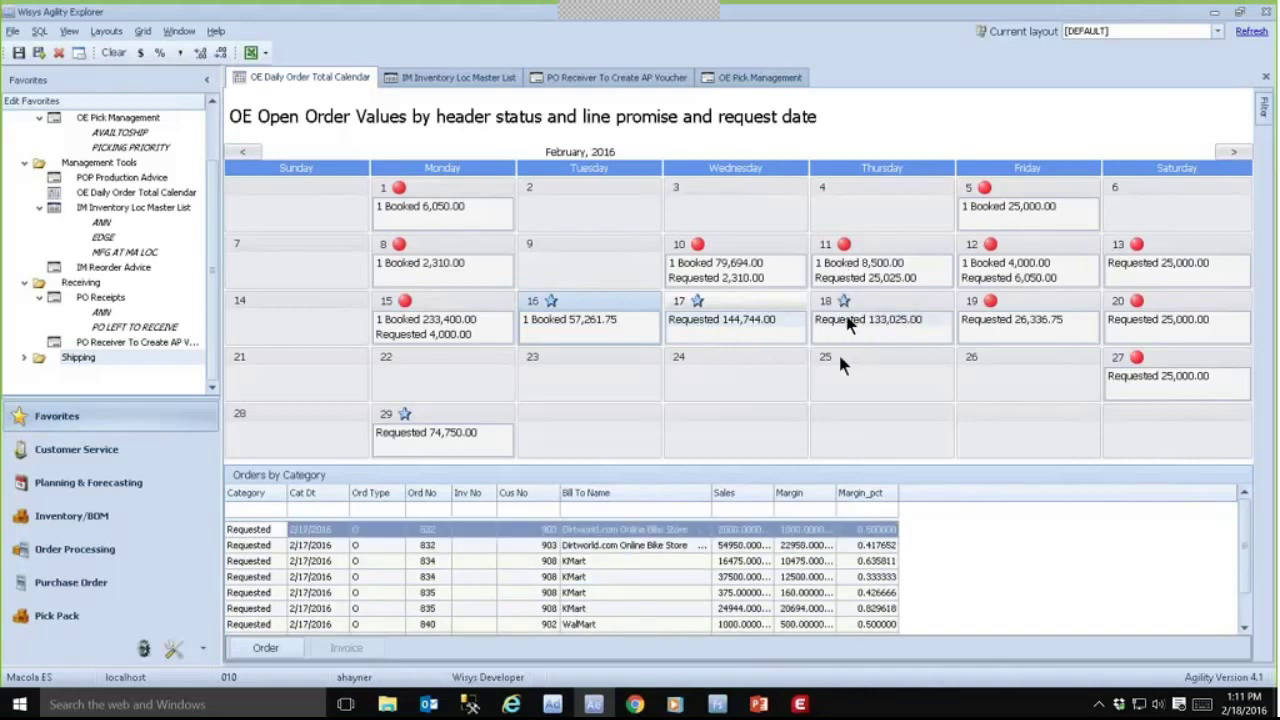
click(845, 320)
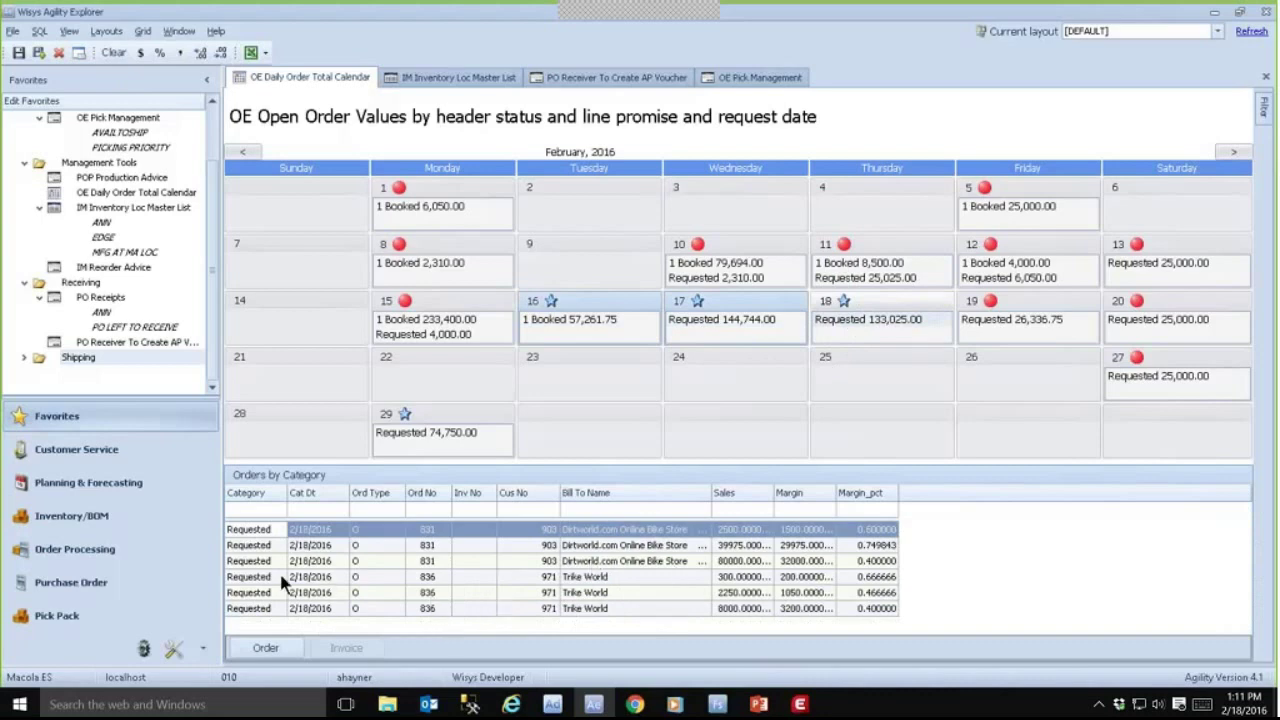
click(357, 578)
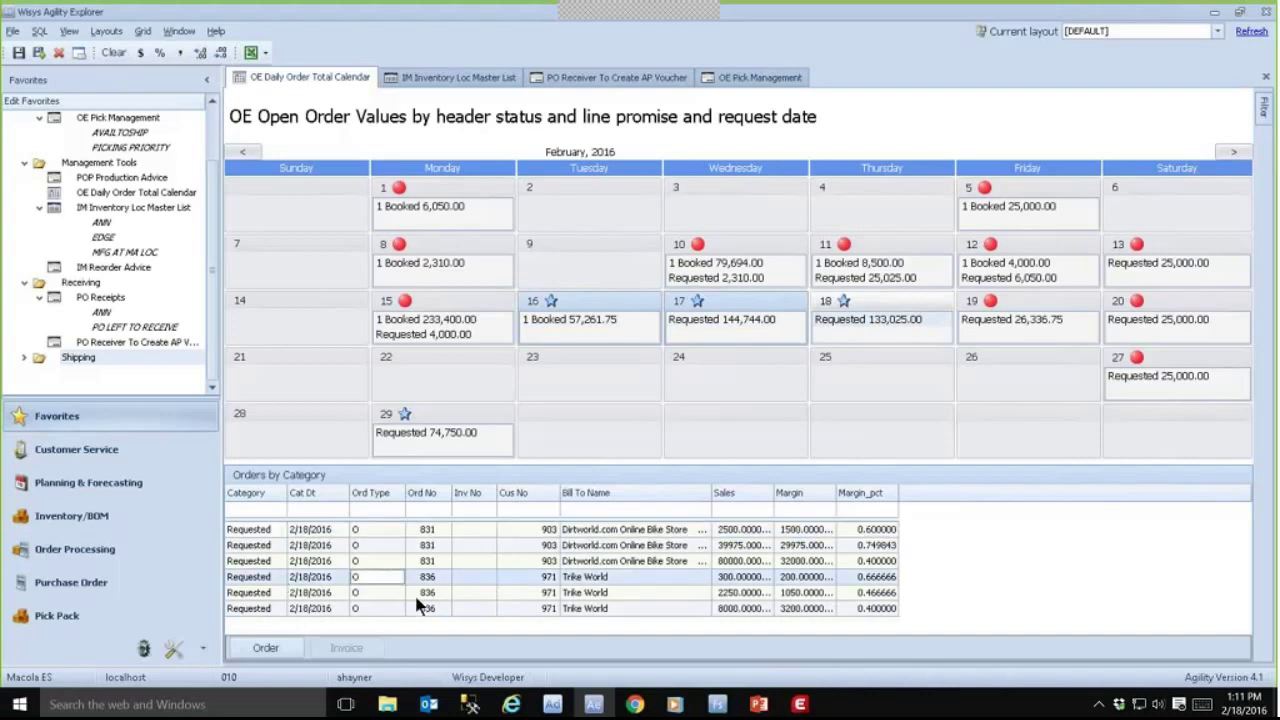
click(265, 646)
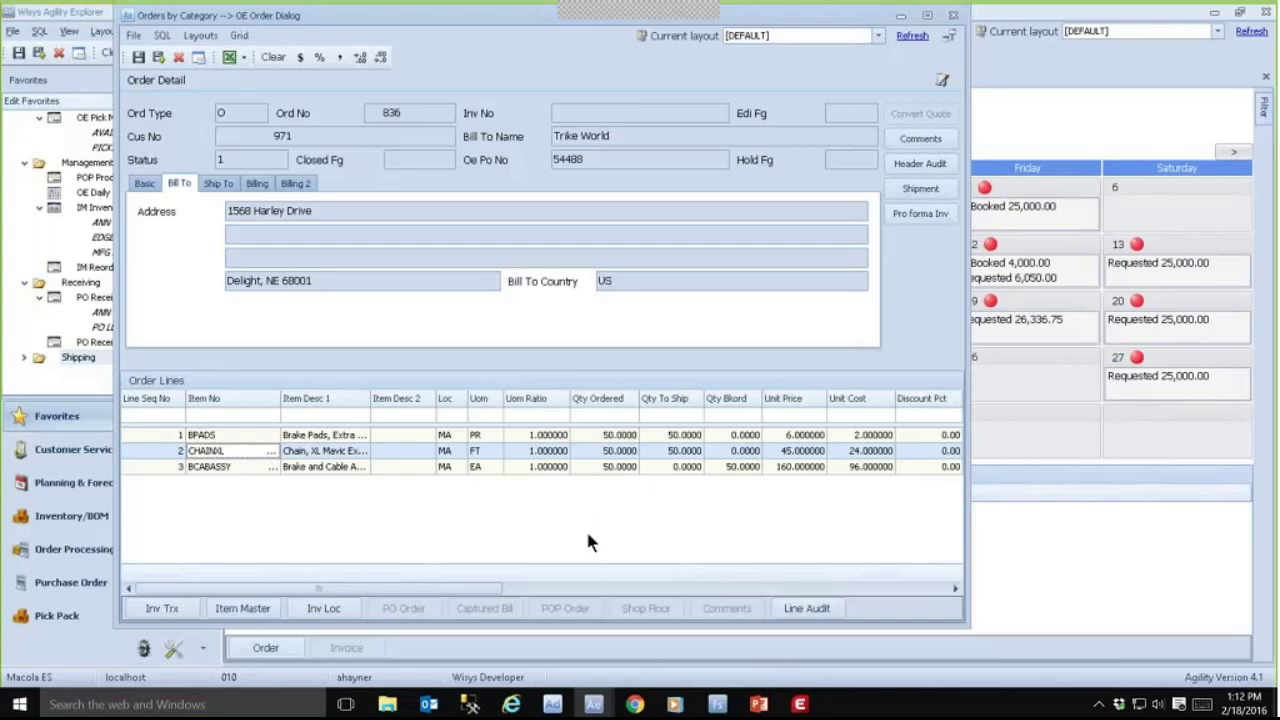
Step: Review the order's ship-to, billing, basic and bill-to details, and close the order detail
click(217, 186)
click(256, 185)
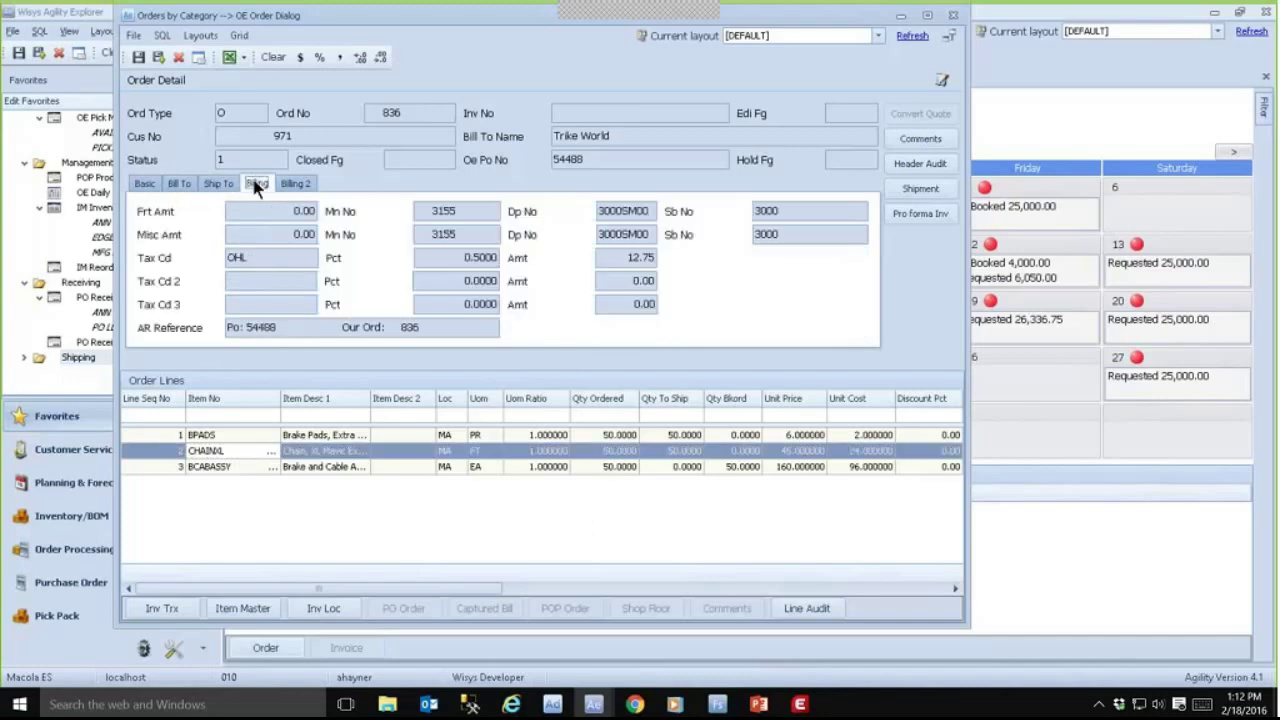
click(146, 183)
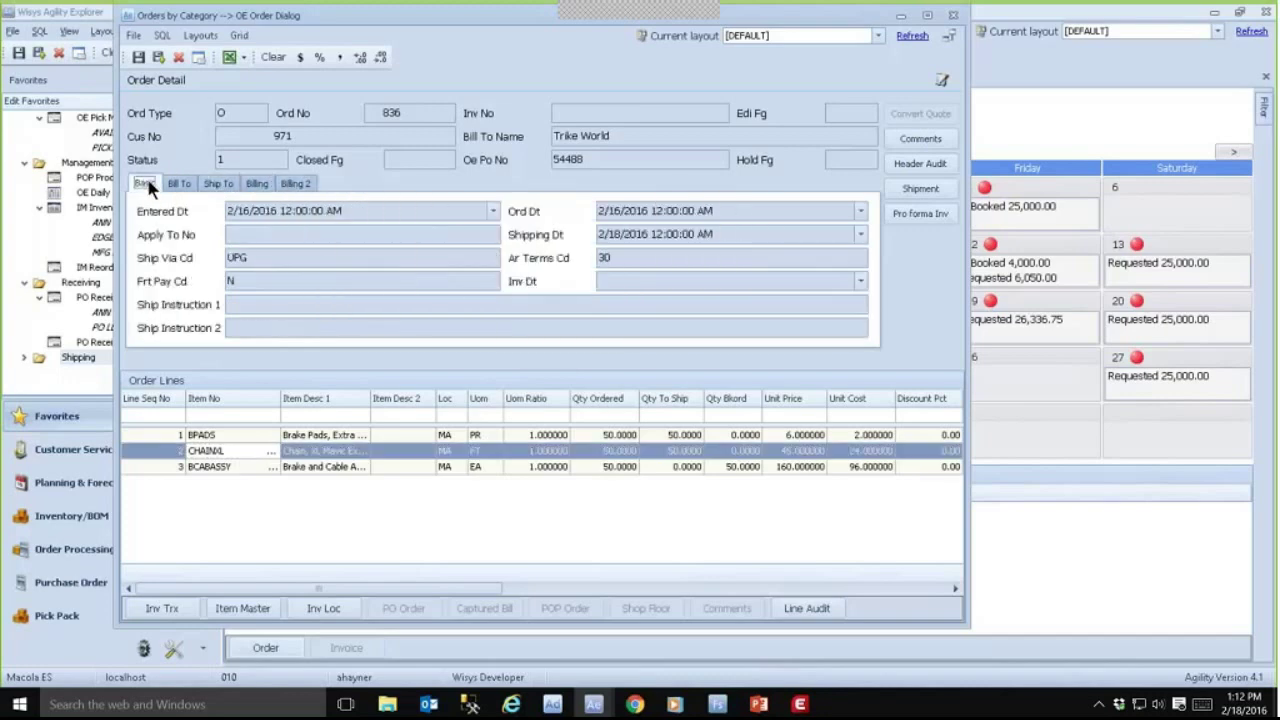
click(180, 185)
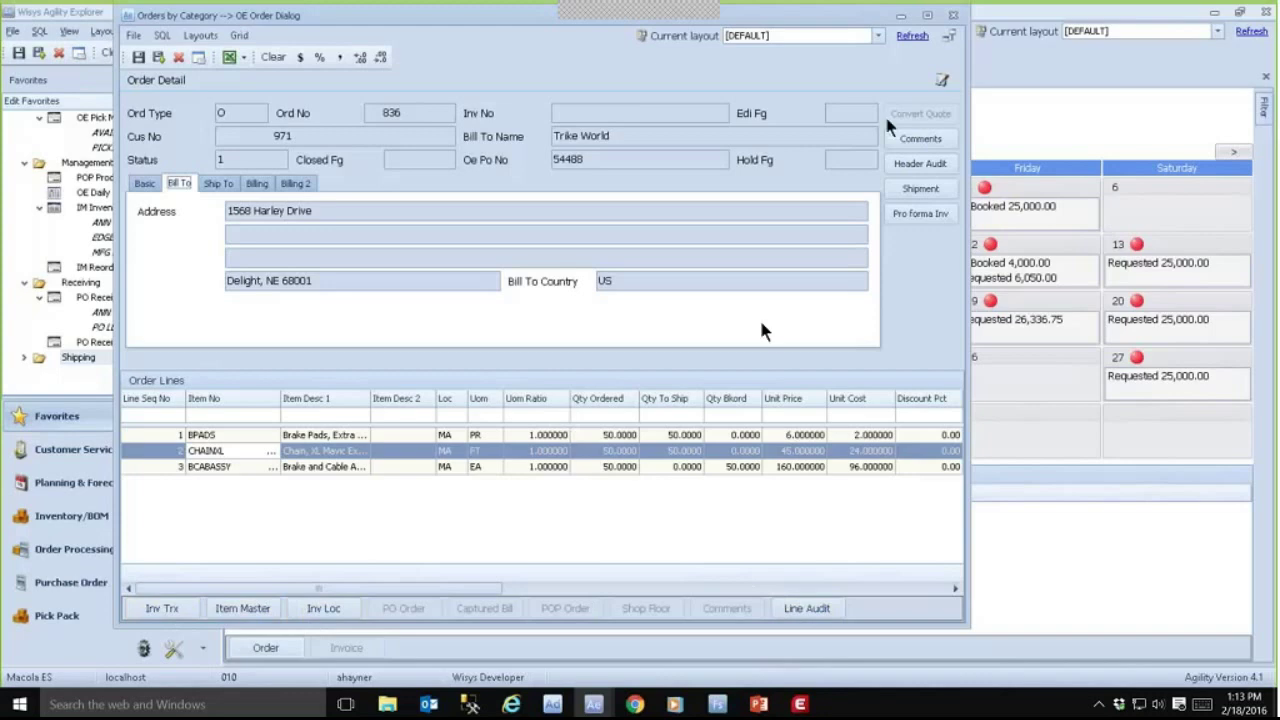
click(953, 17)
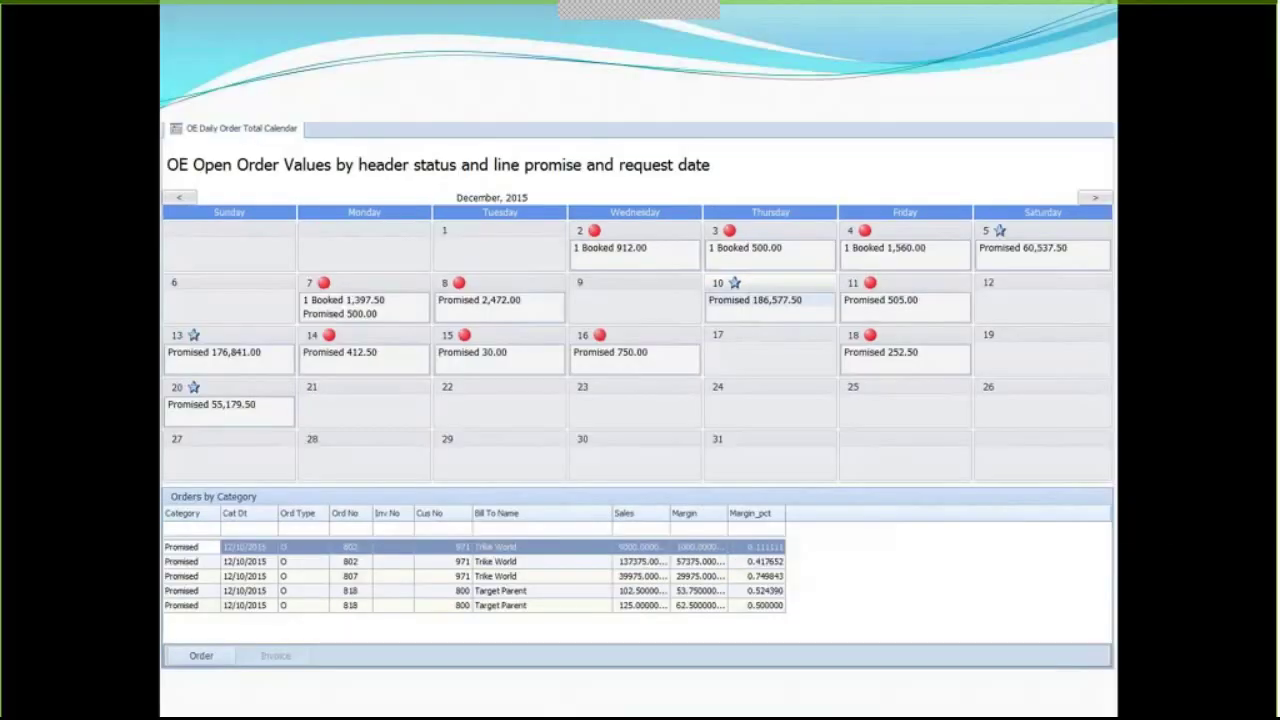
key(alt+Tab)
key(alt+Tab)
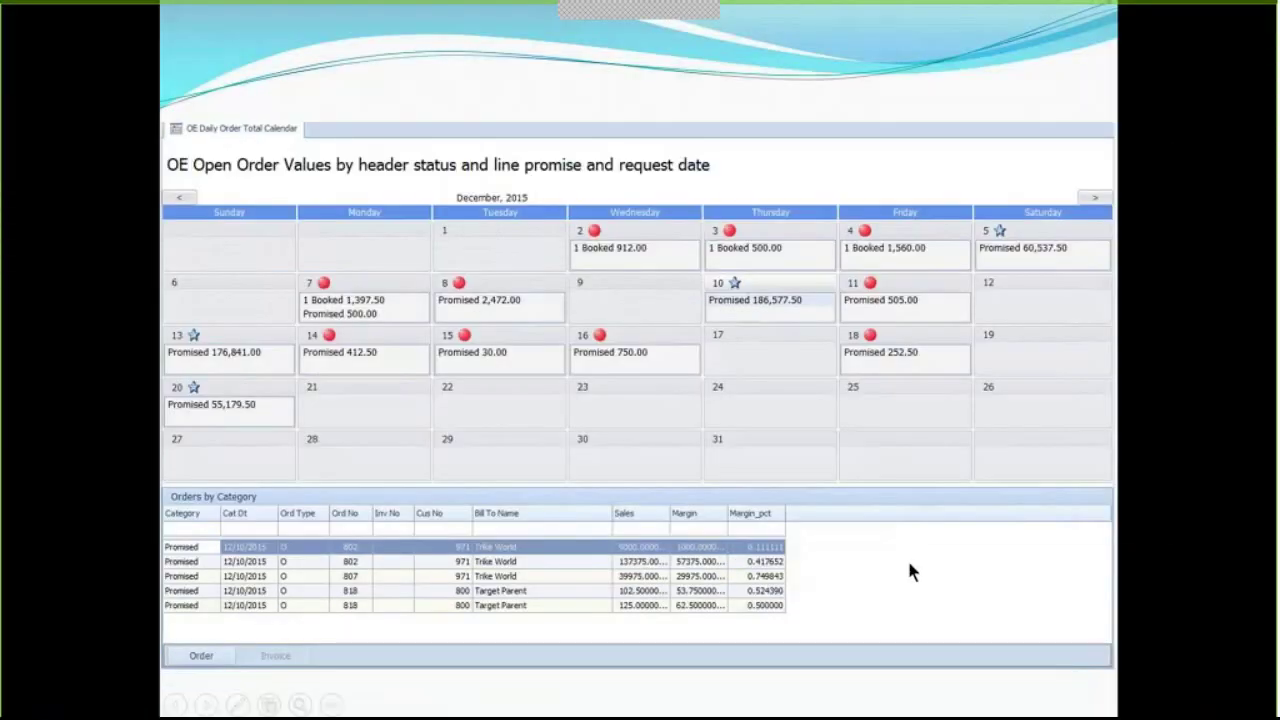
click(880, 592)
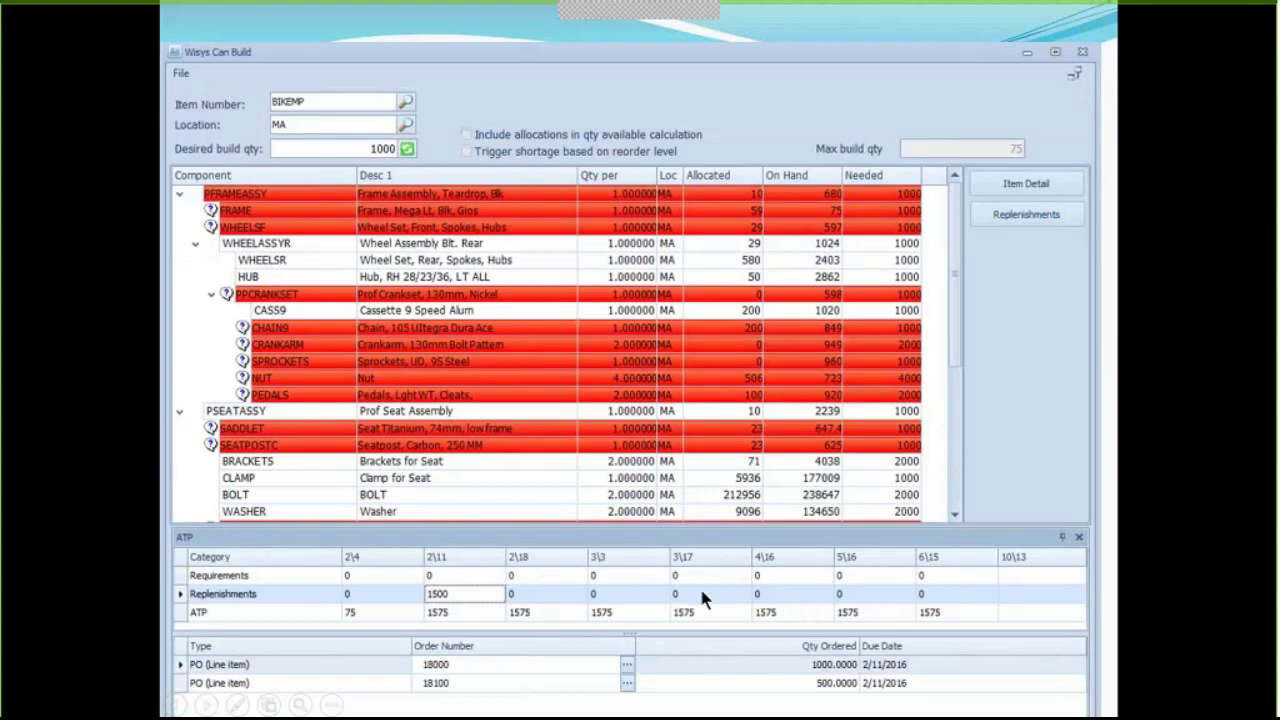
key(alt+Tab)
key(alt+Tab)
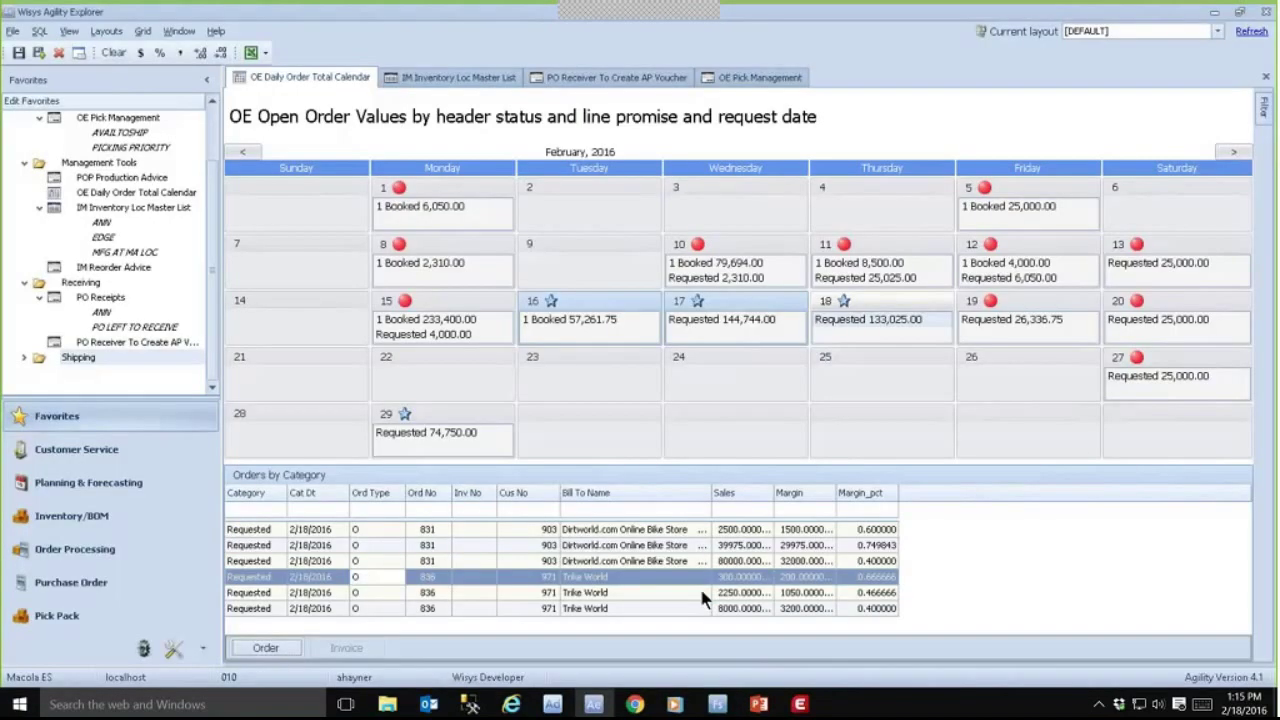
Step: Remove the Mult Bin Fg column from the IM Inventory Loc Master List
click(432, 80)
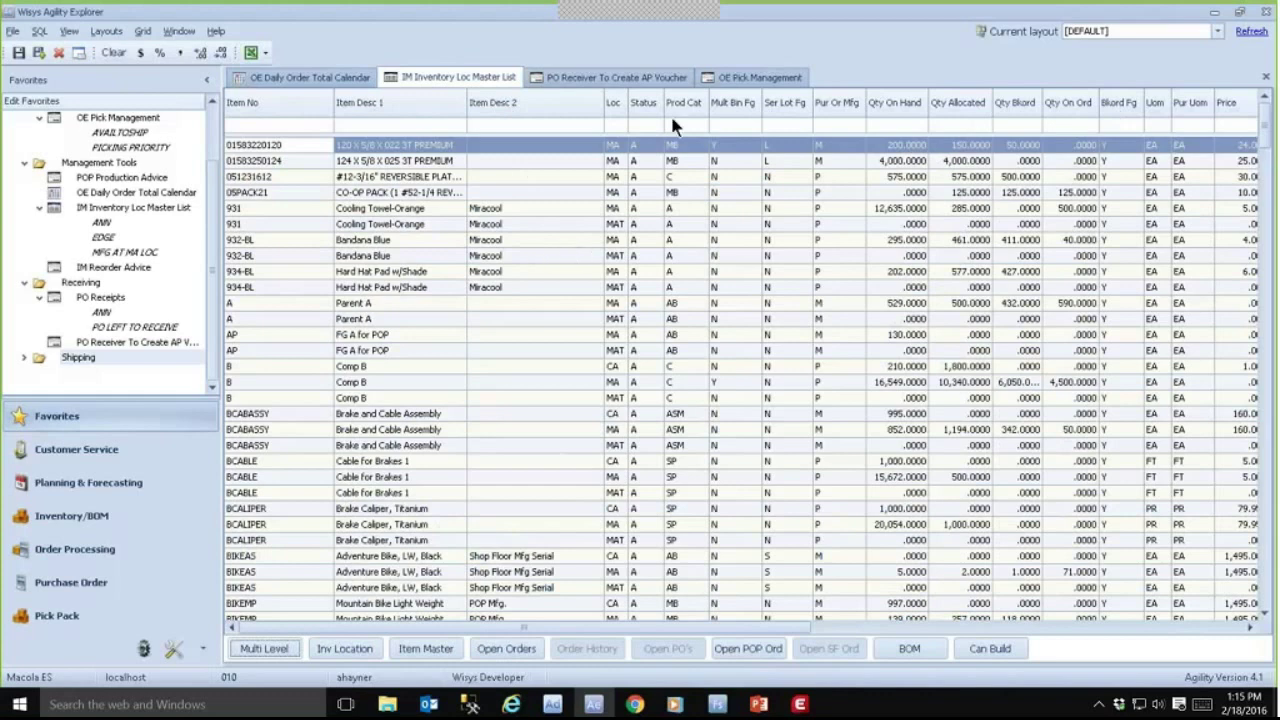
right_click(739, 104)
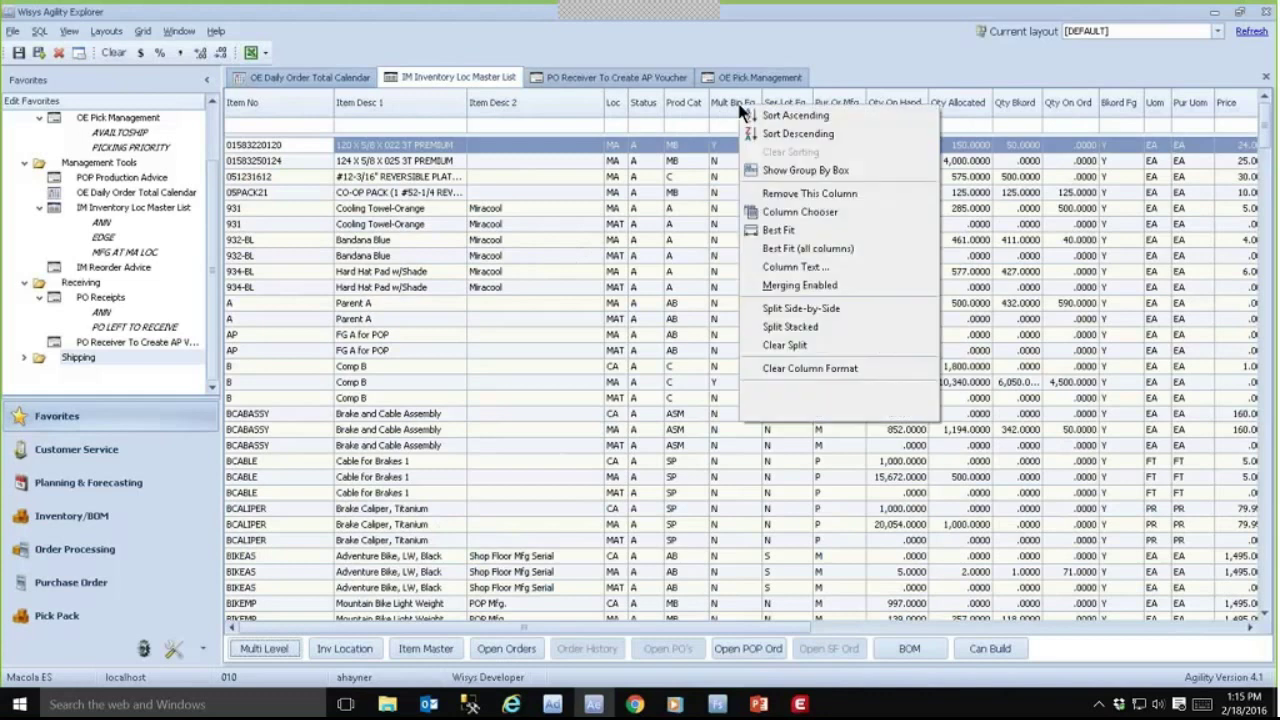
click(795, 194)
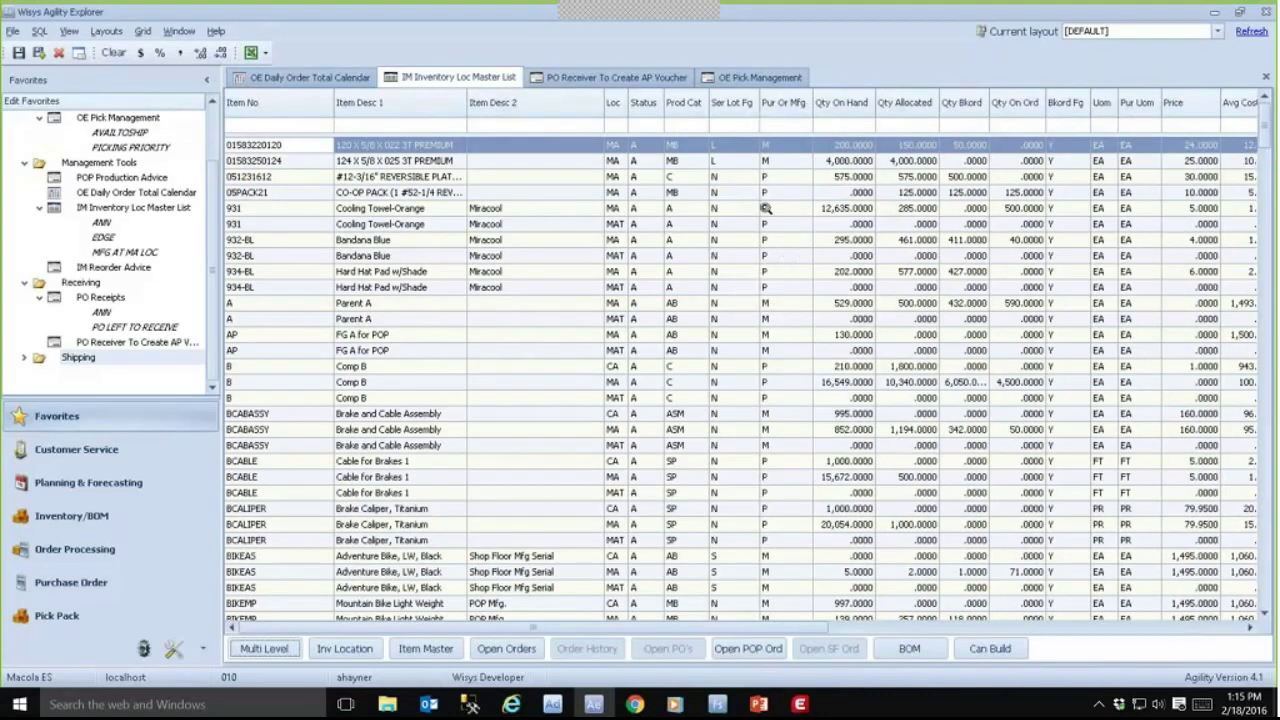
Step: View the fields available in the inventory list's Column Chooser and close it without adding any
right_click(785, 104)
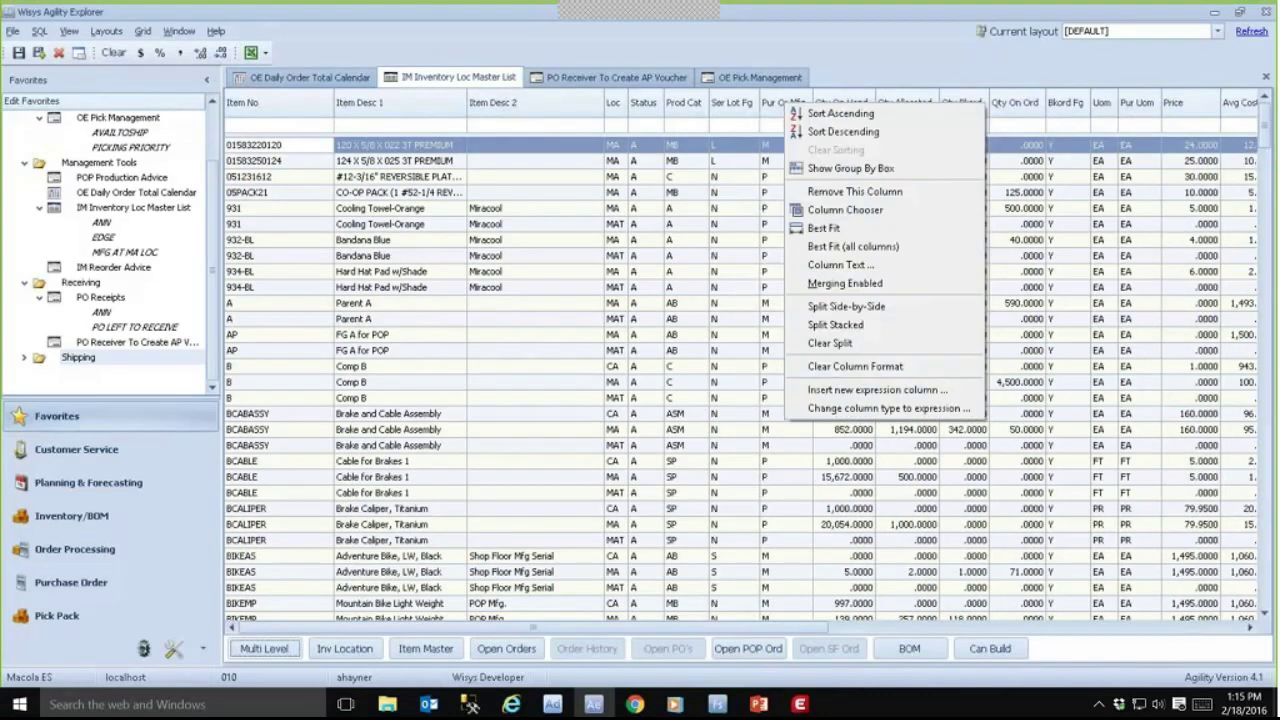
click(840, 218)
drag(1178, 404, 904, 264)
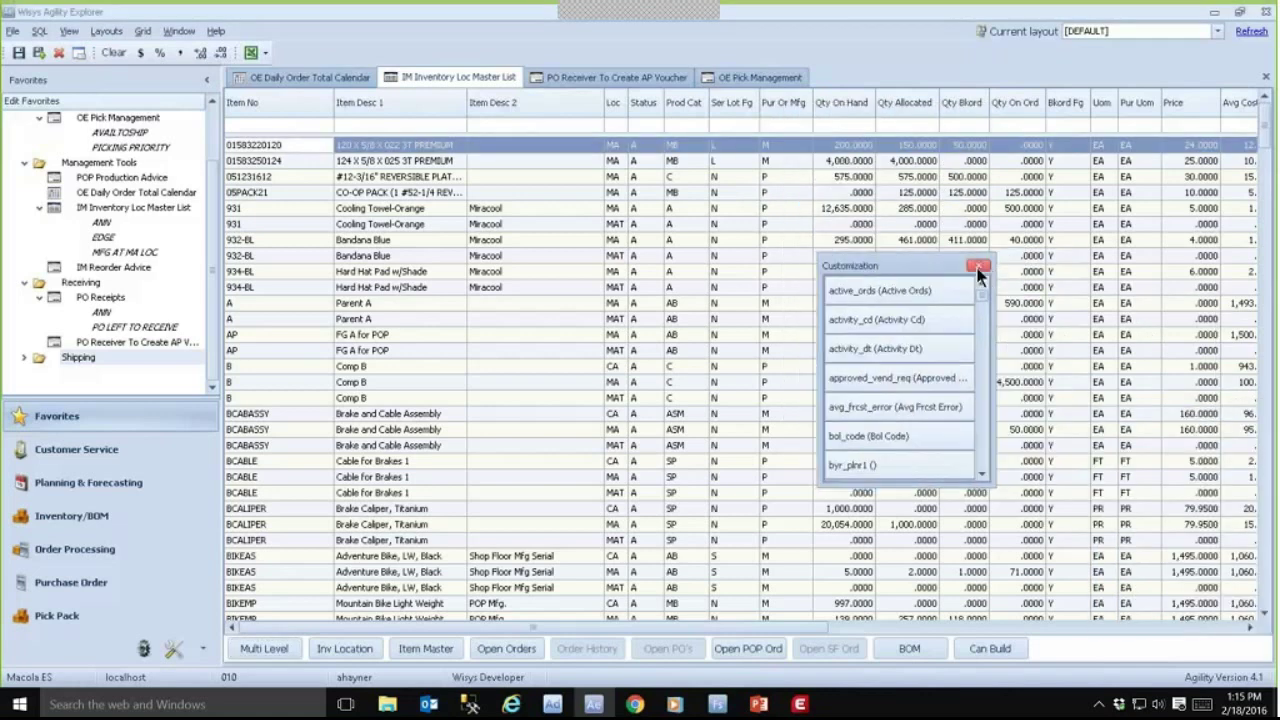
click(978, 268)
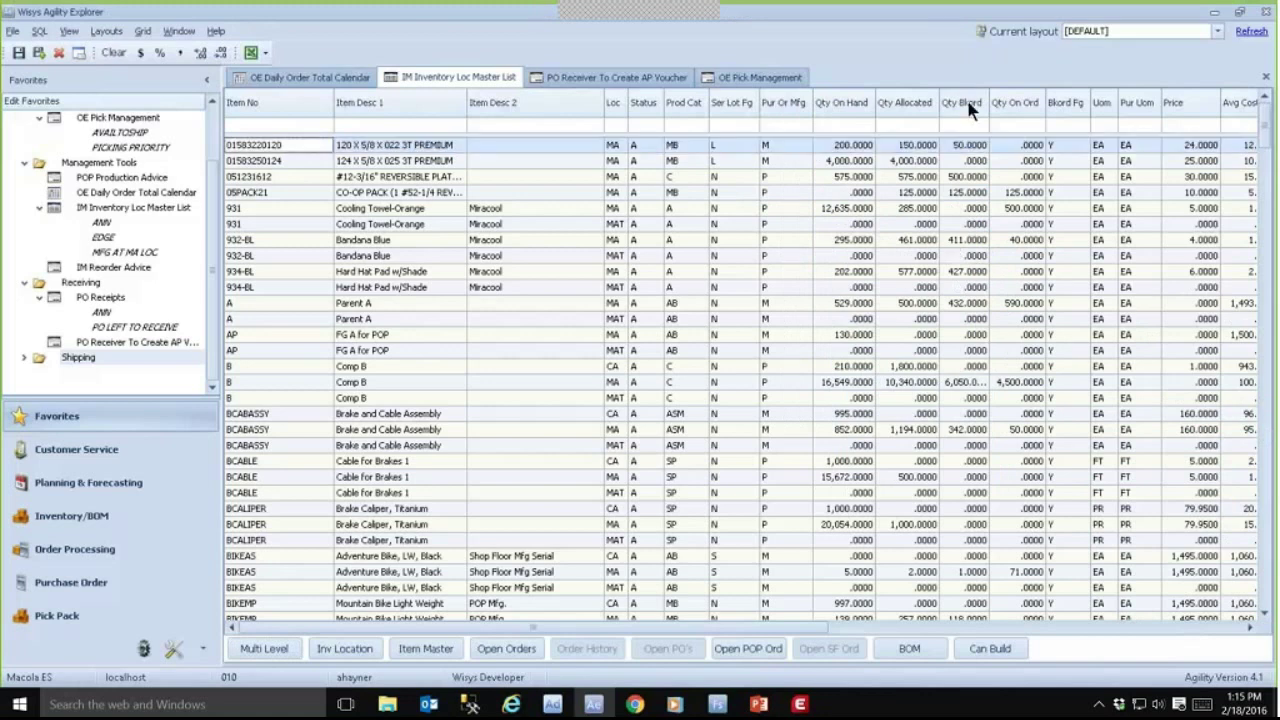
Step: Move the Qty Bkord and Uom columns directly after Prod Cat, with Uom ahead of Qty Bkord
drag(962, 104, 706, 115)
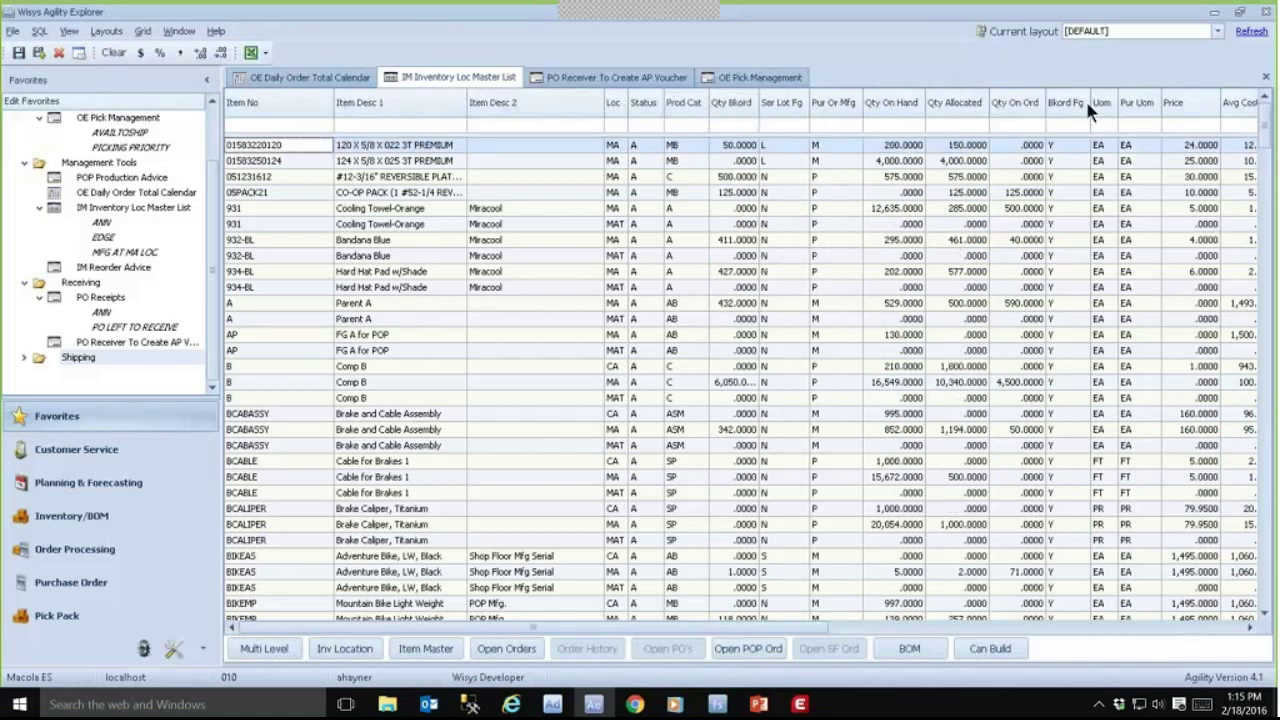
drag(1104, 96, 708, 106)
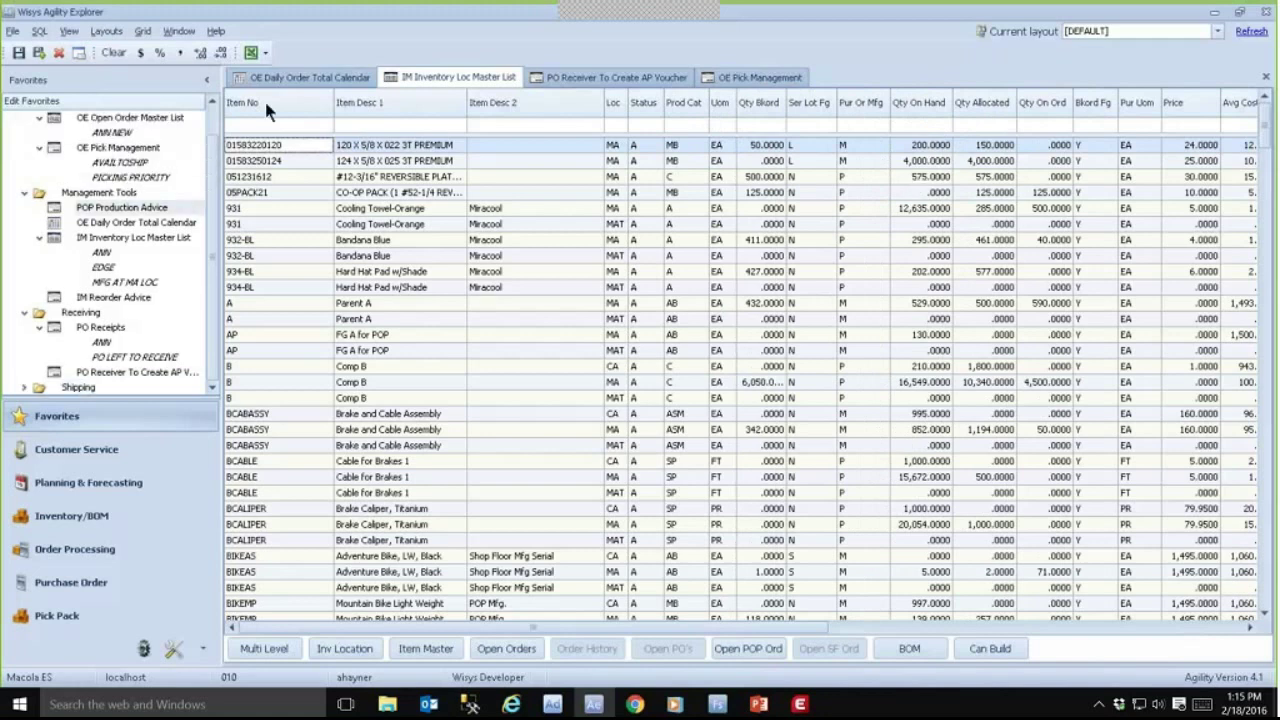
Step: Filter the inventory list by item number bikeps and open Can Build for the item at location MA
click(252, 126)
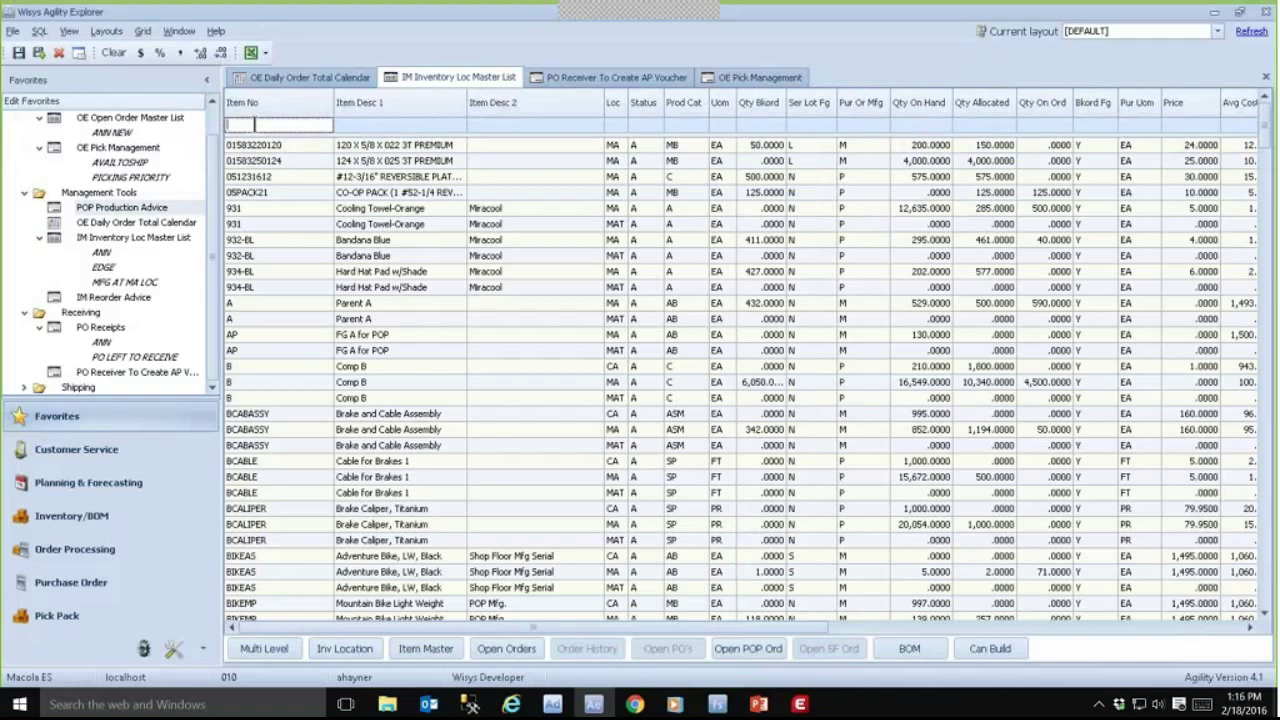
text(bikeps)
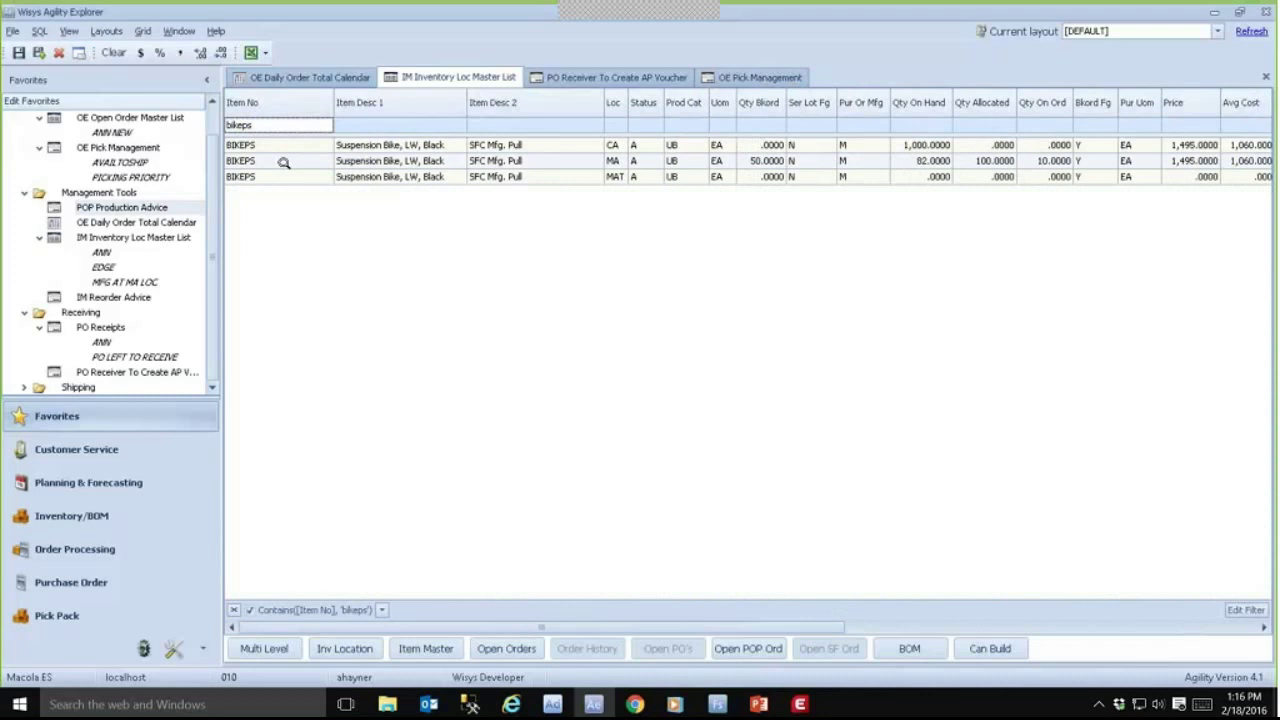
click(284, 160)
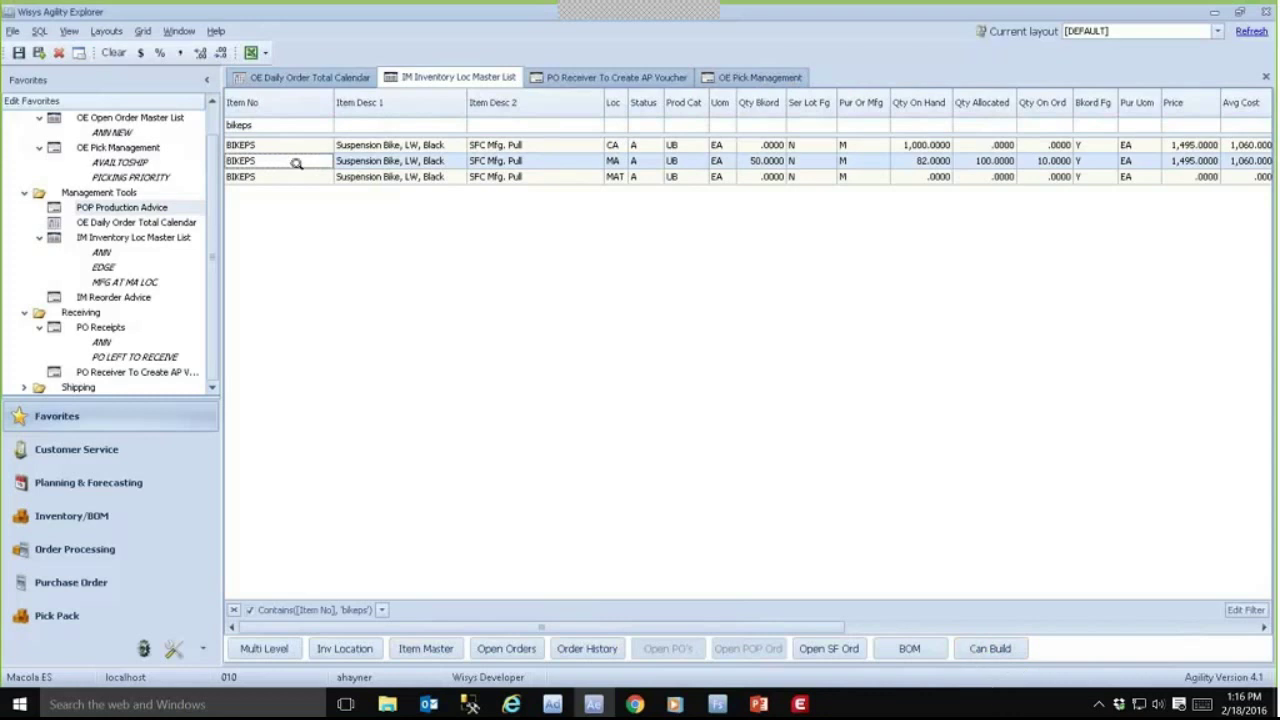
click(993, 649)
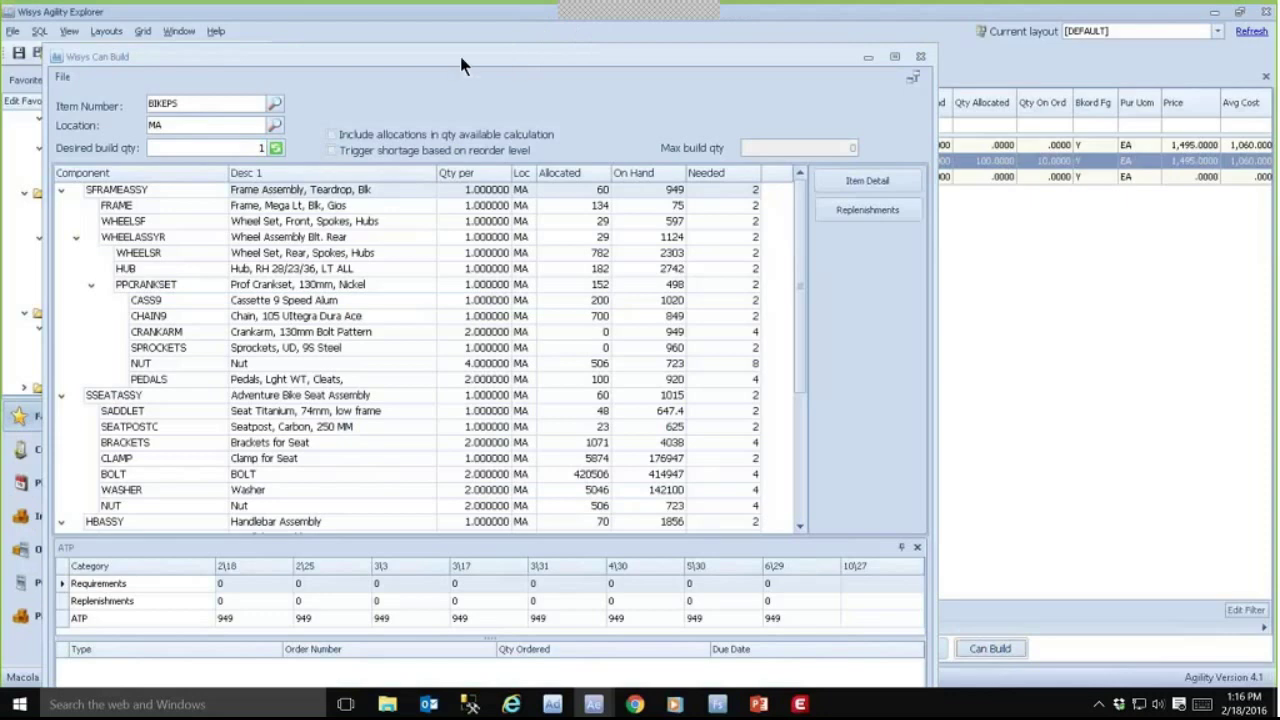
Step: Review the BIKEPS component list, set the desired build quantity to 500 and recalculate the component requirements
drag(470, 62, 546, 68)
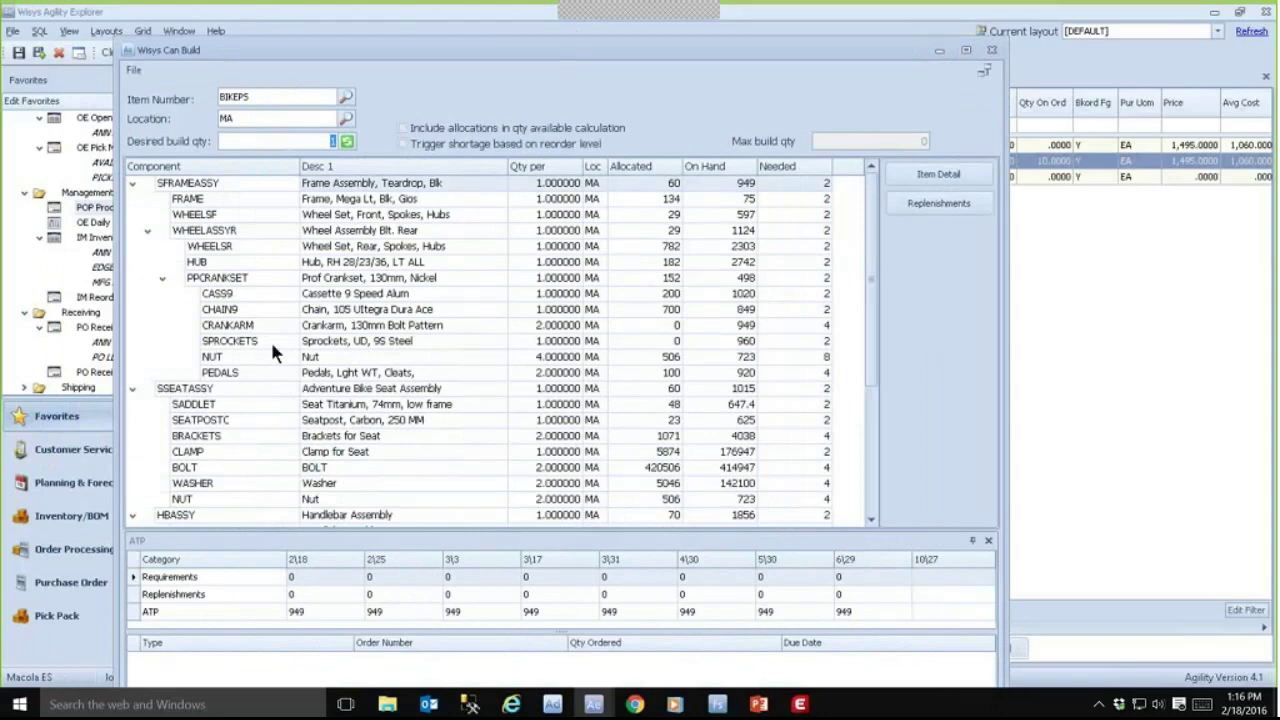
scroll(287, 410, down, 5)
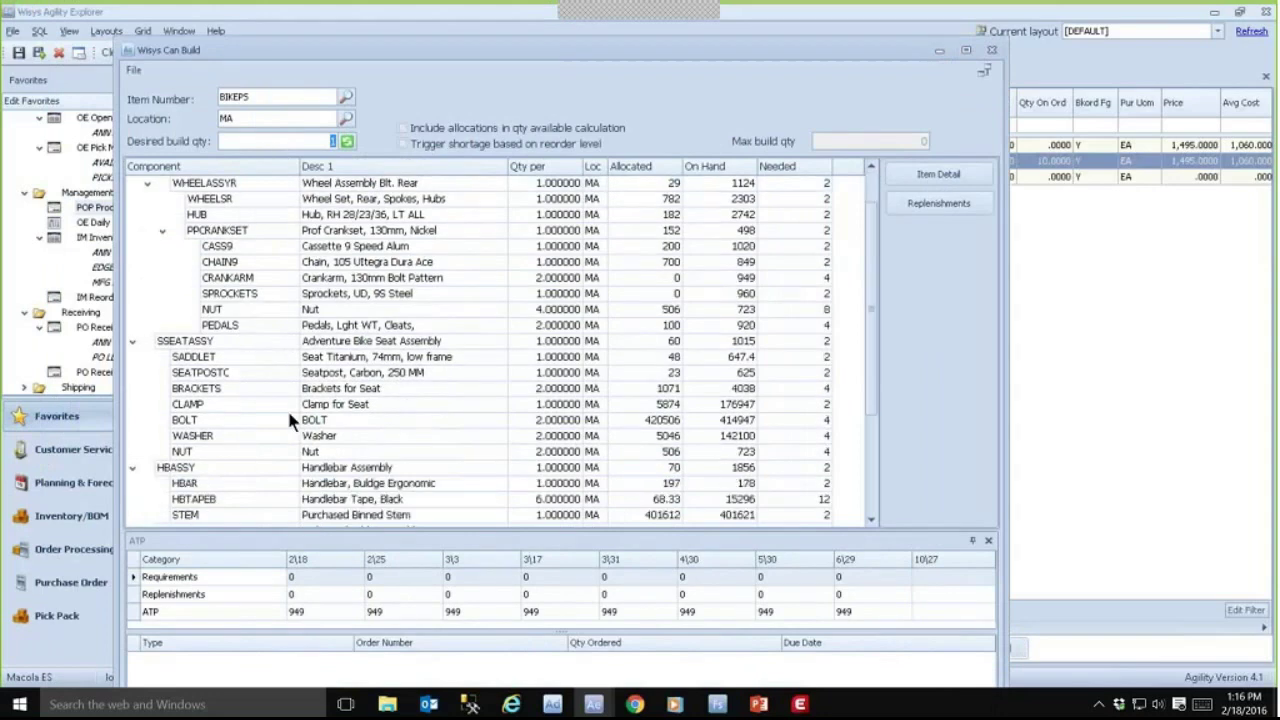
scroll(287, 414, up, 4)
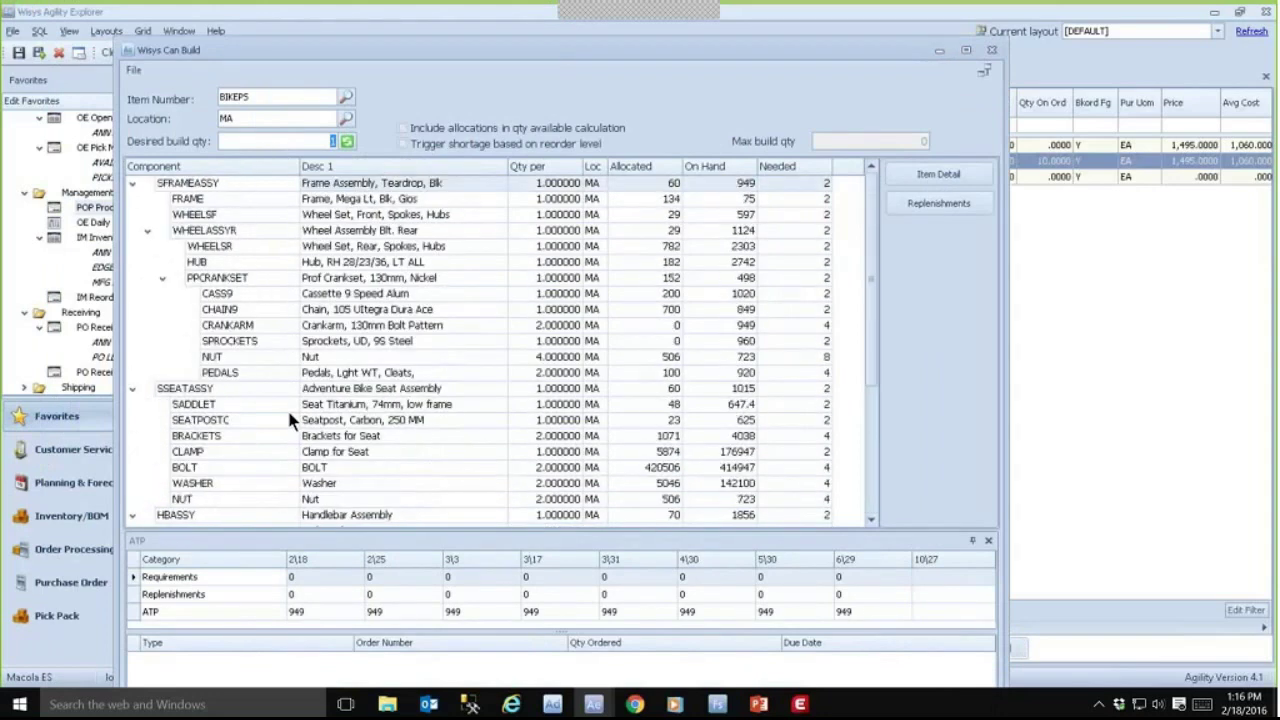
scroll(287, 407, down, 5)
scroll(287, 407, up, 5)
text(500)
click(345, 140)
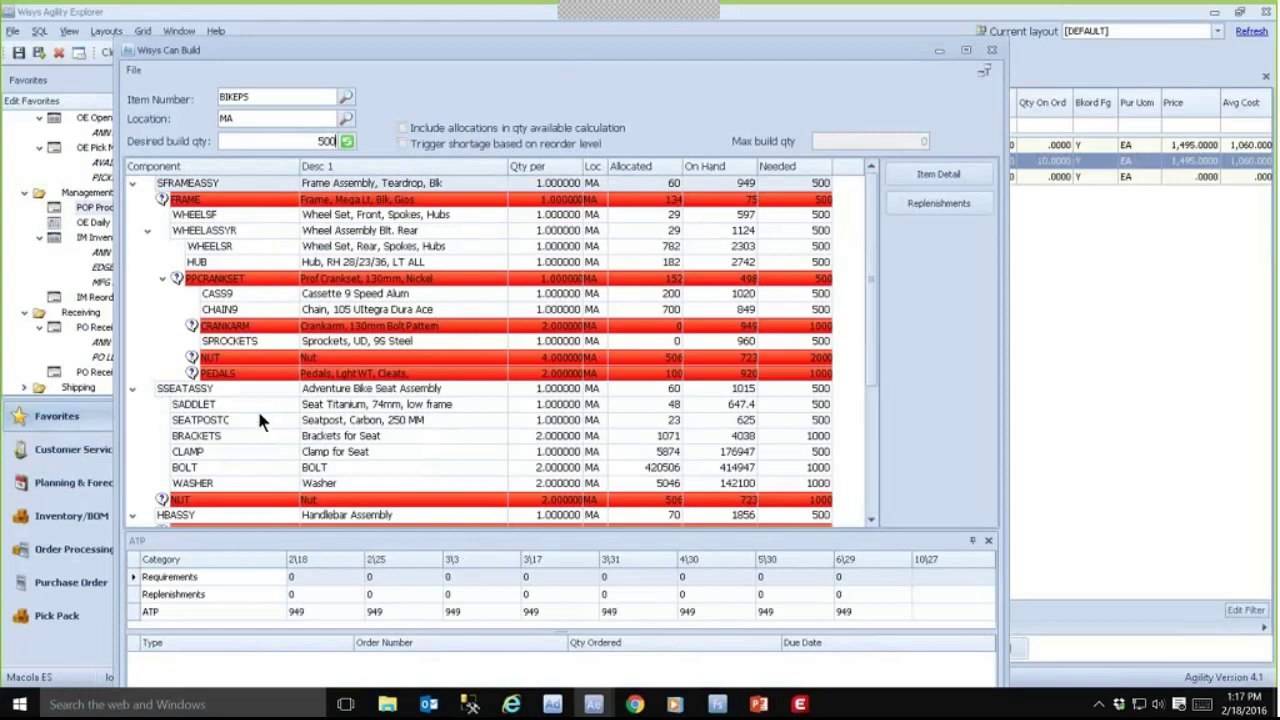
Step: Check the incoming purchase orders behind the NUT component's replenishment quantities for 2\18 and 2\25
click(241, 356)
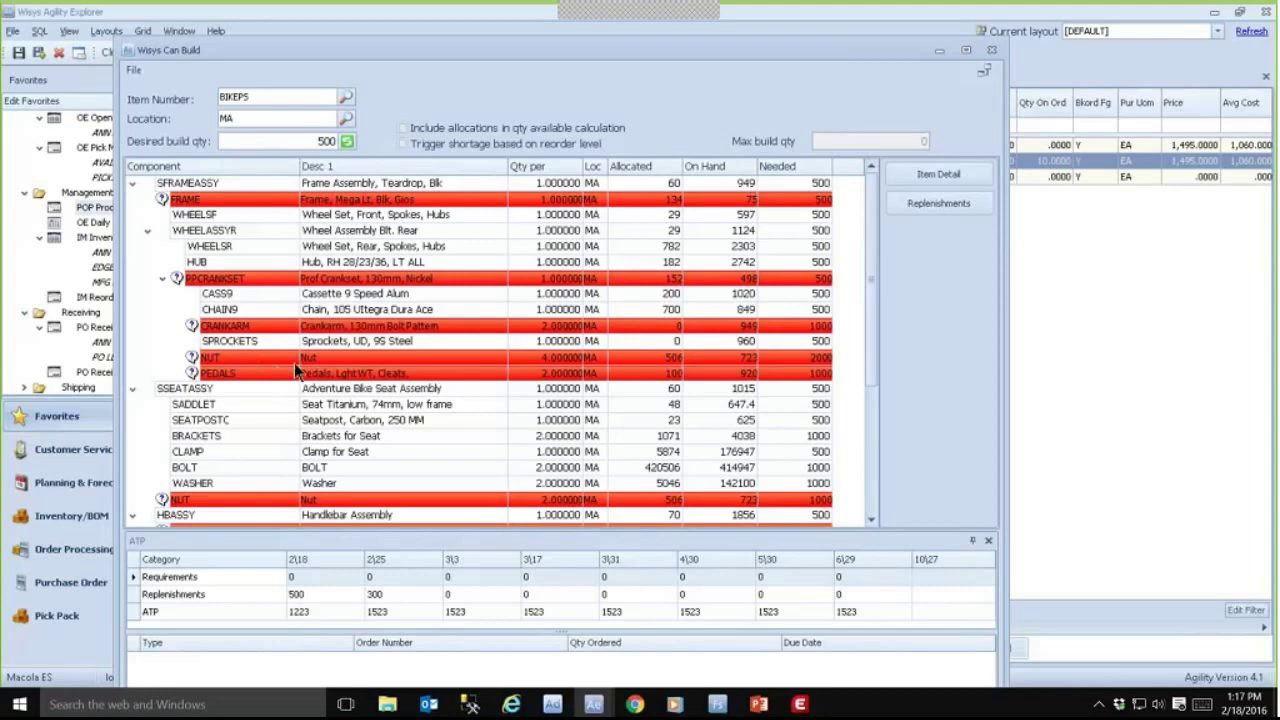
click(305, 596)
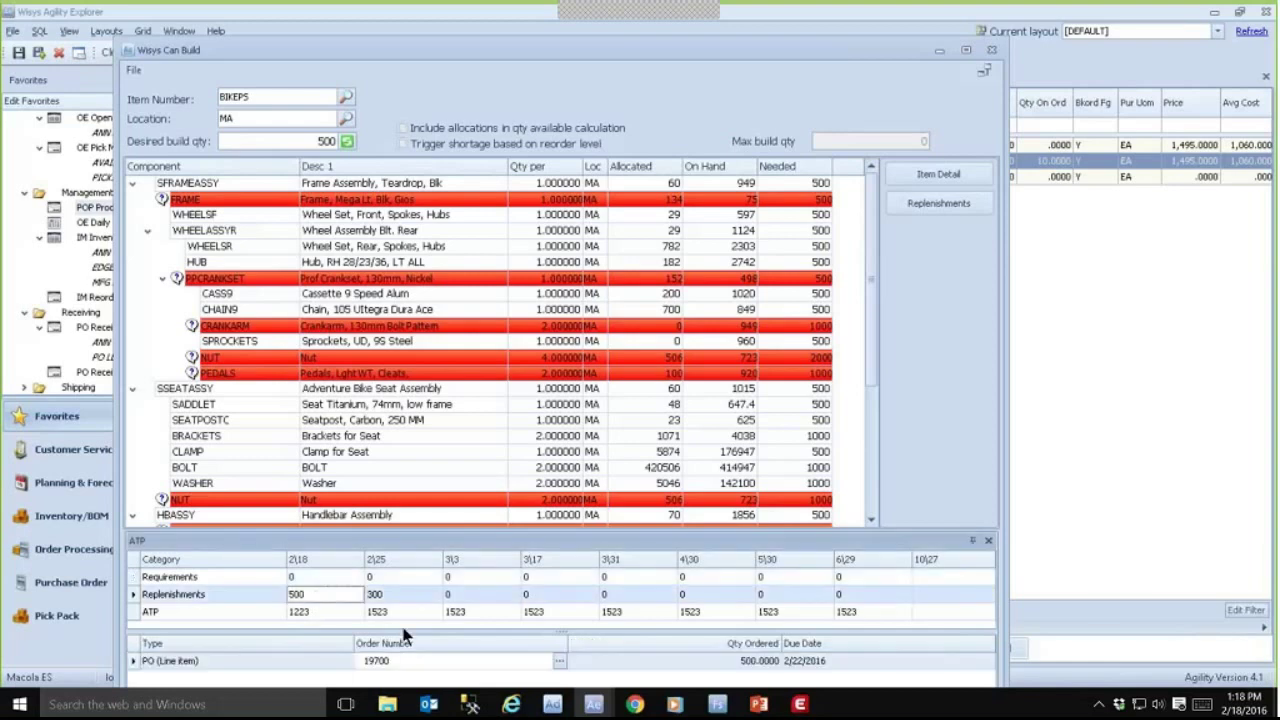
click(405, 594)
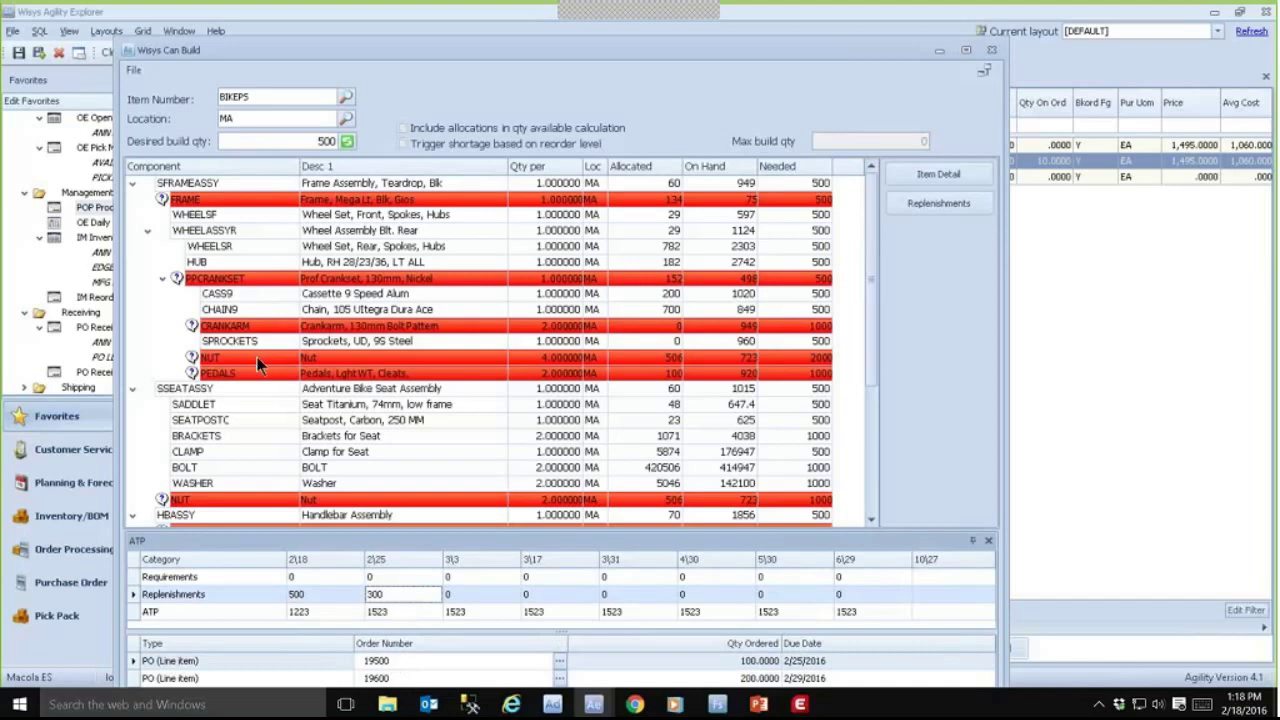
Step: Create an unreleased replenishment purchase order for the NUT component with an order quantity of 2500 and due date 2/22/2016
click(287, 356)
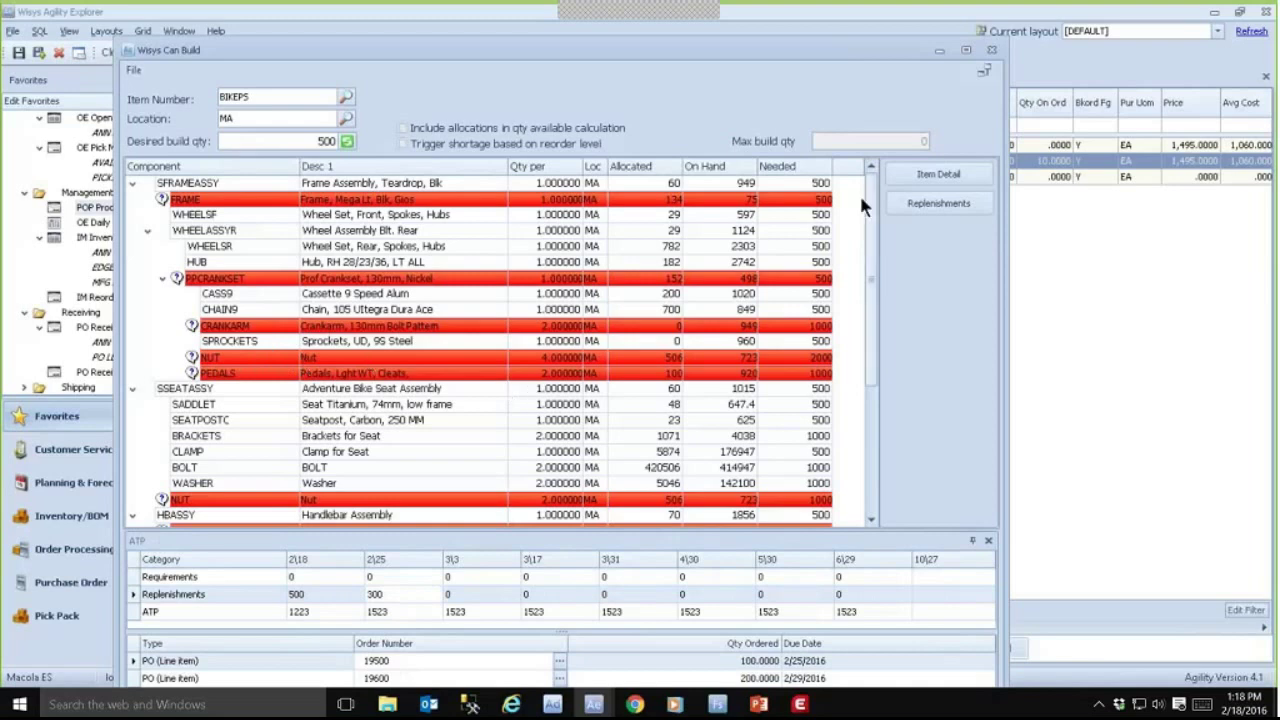
click(933, 204)
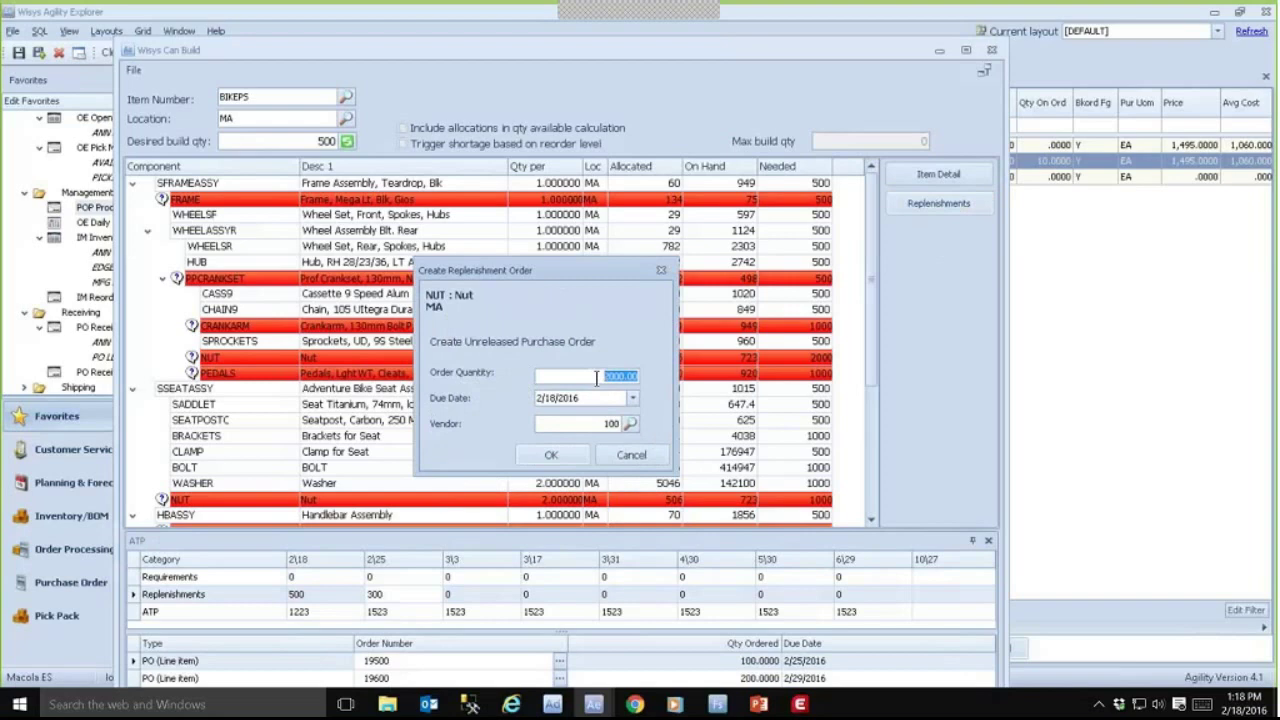
text(2500)
click(631, 397)
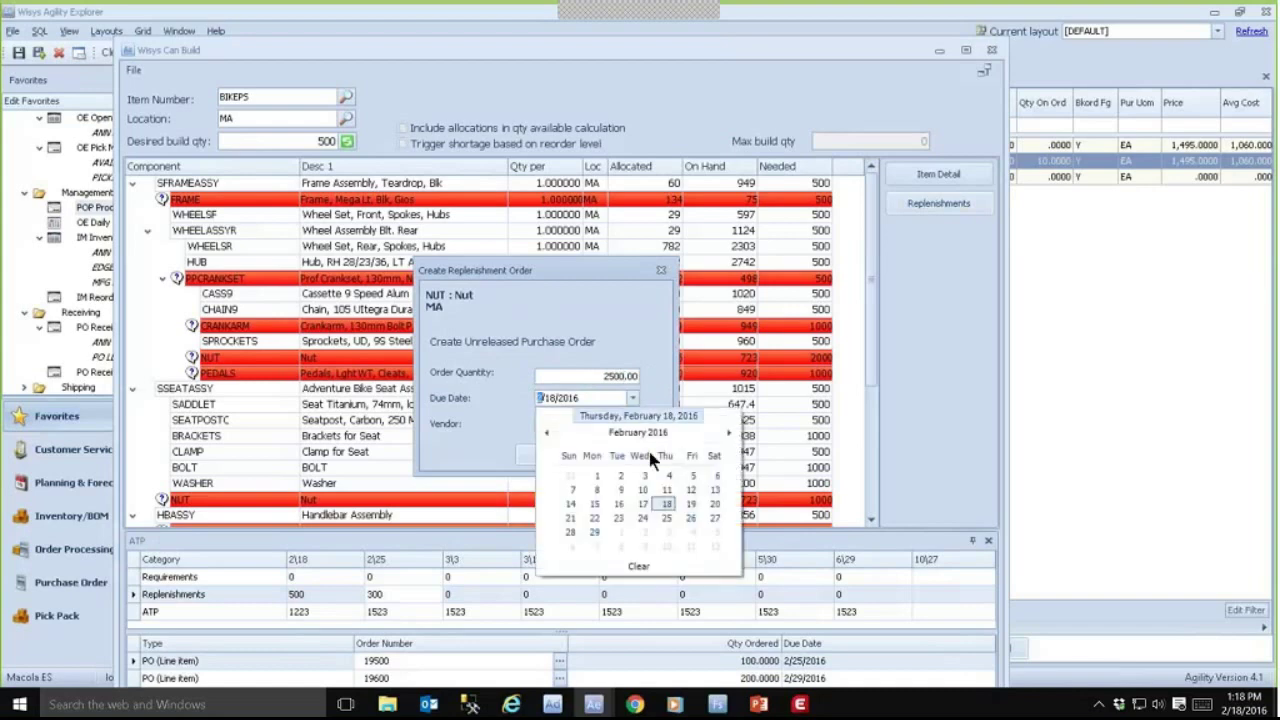
click(596, 516)
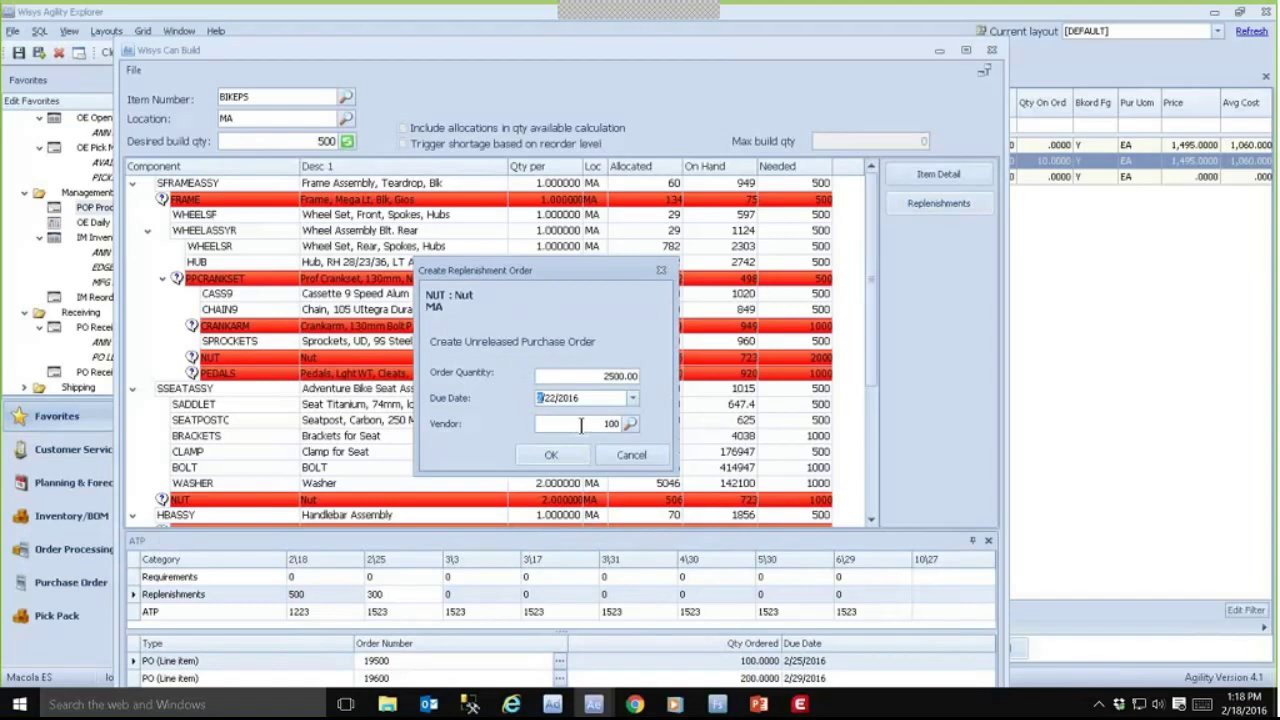
click(553, 455)
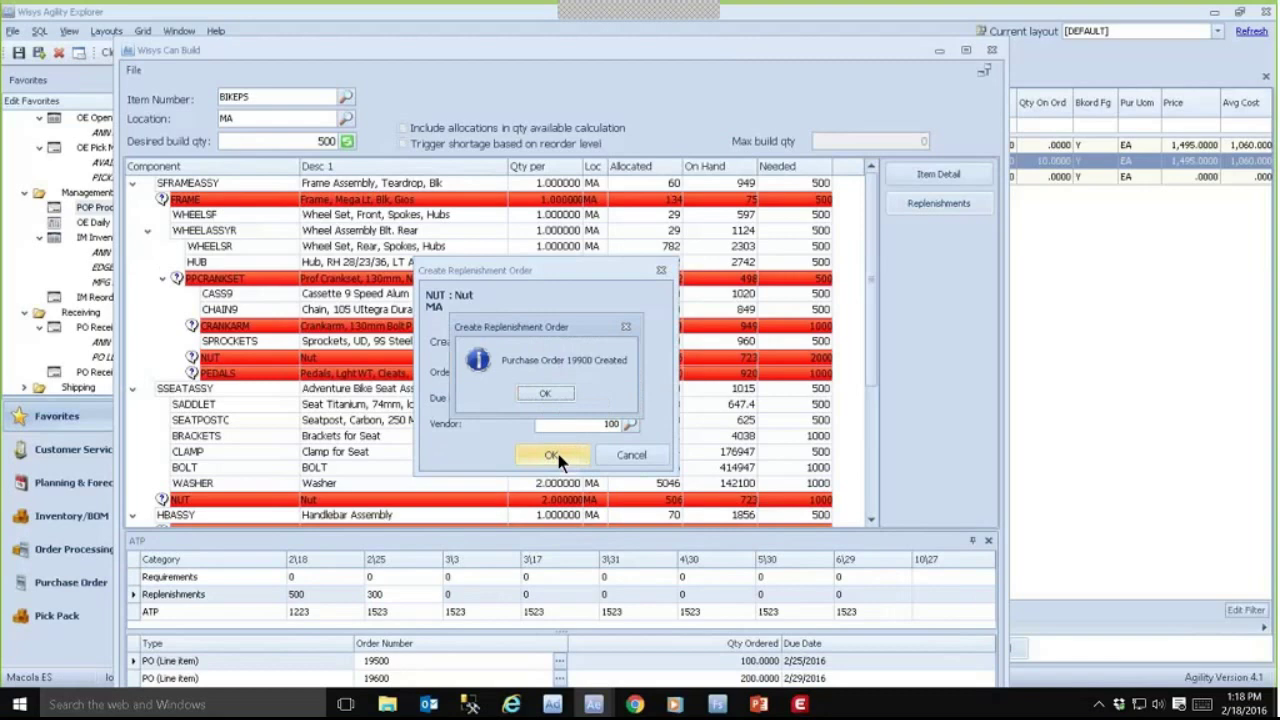
click(545, 395)
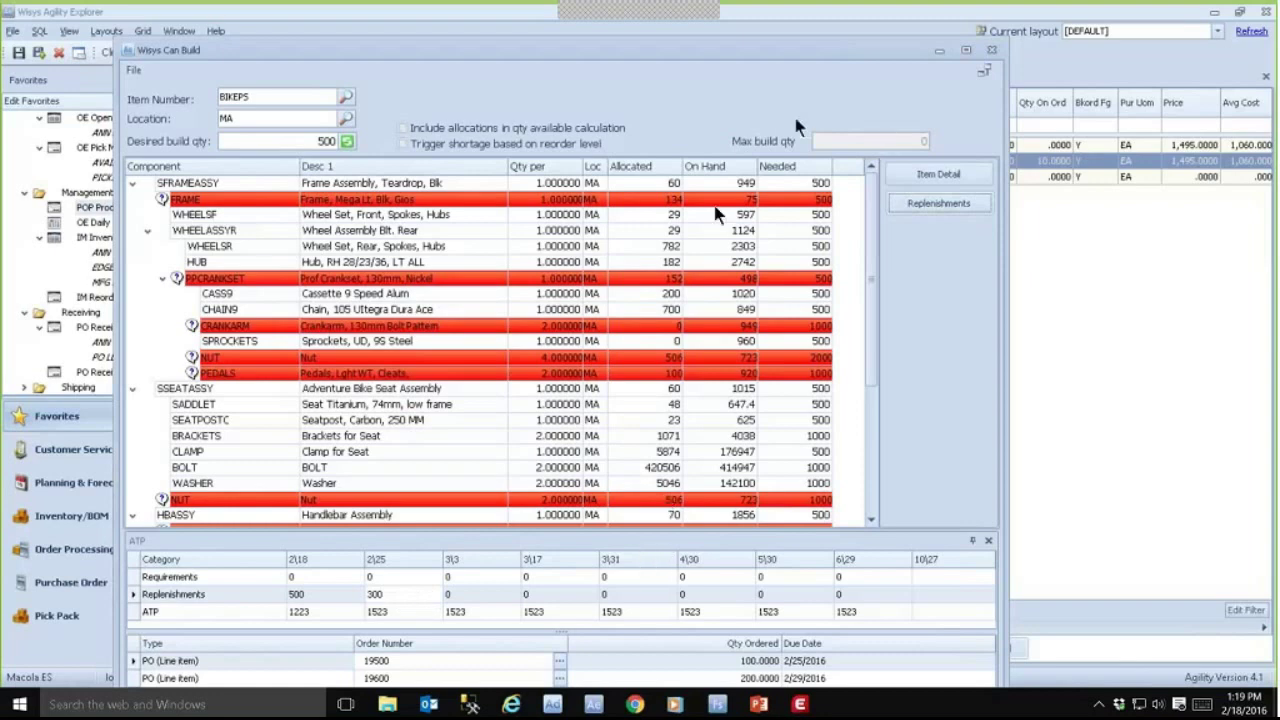
Step: Close Can Build and replace the inventory list's item number filter with frameassy
click(993, 50)
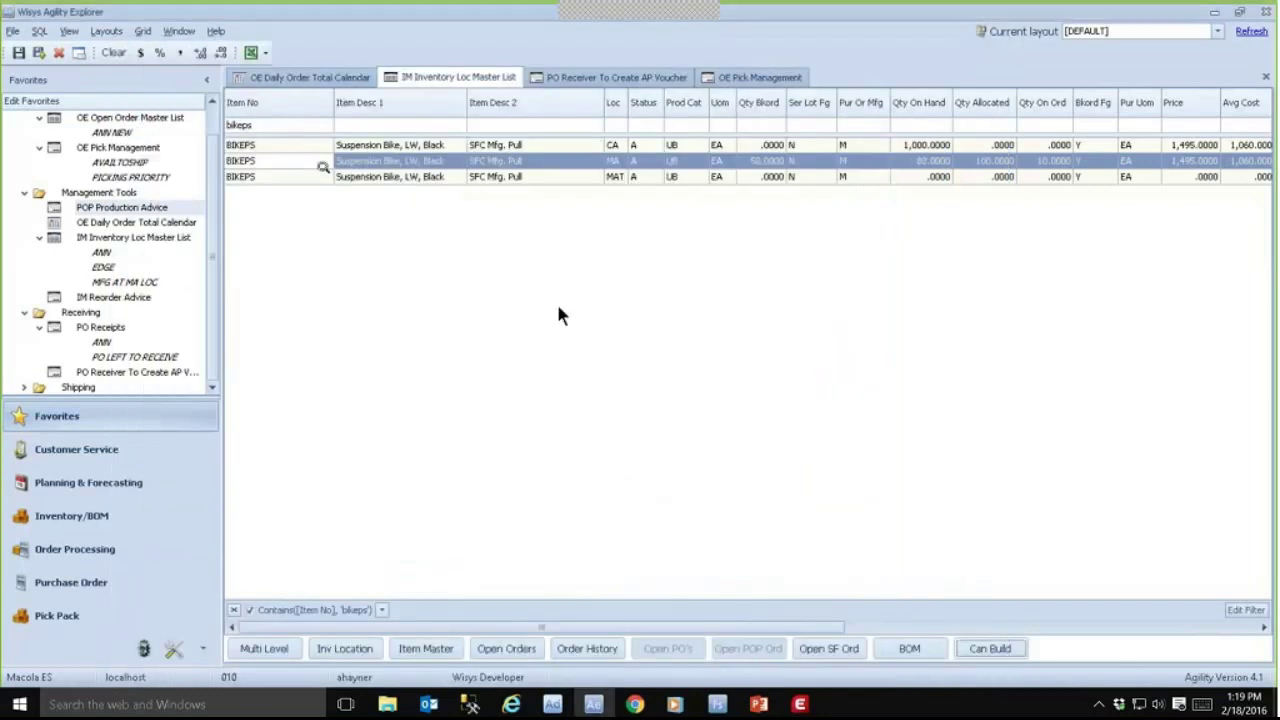
click(274, 125)
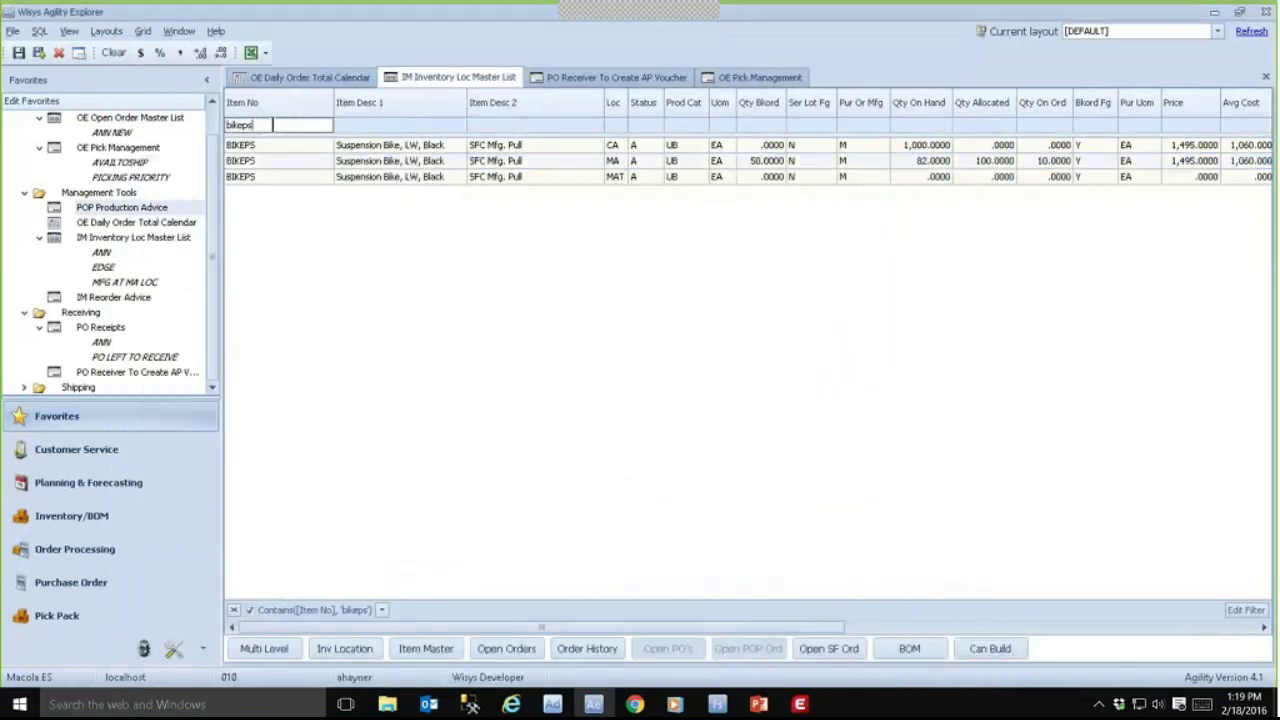
key(BackSpace)
key(BackSpace)
key(BackSpace)
key(BackSpace)
key(BackSpace)
key(BackSpace)
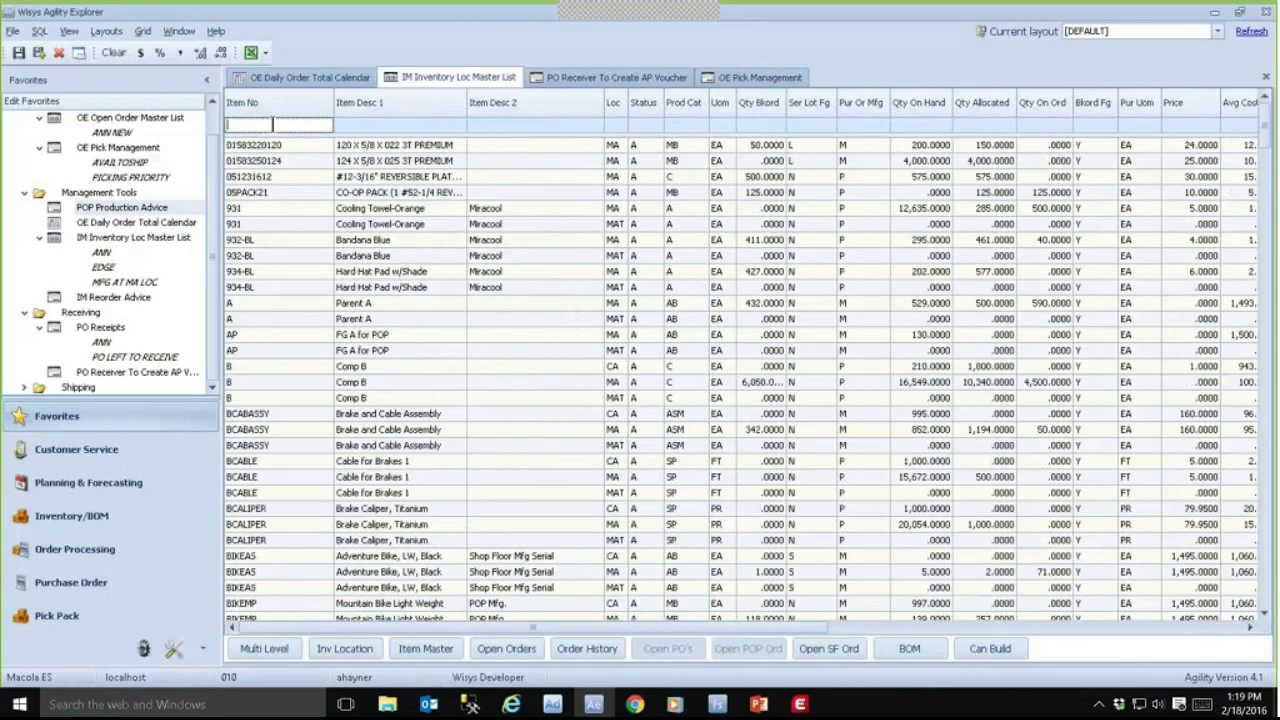
text(fram)
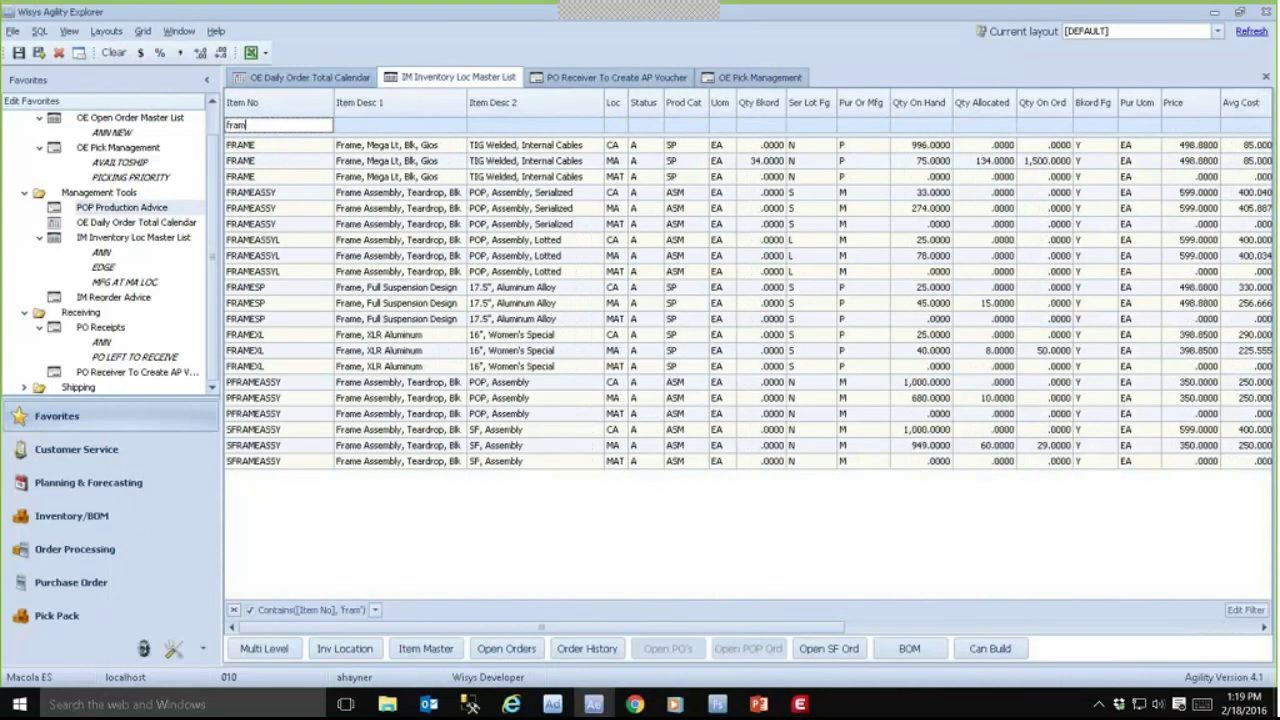
text(eassy)
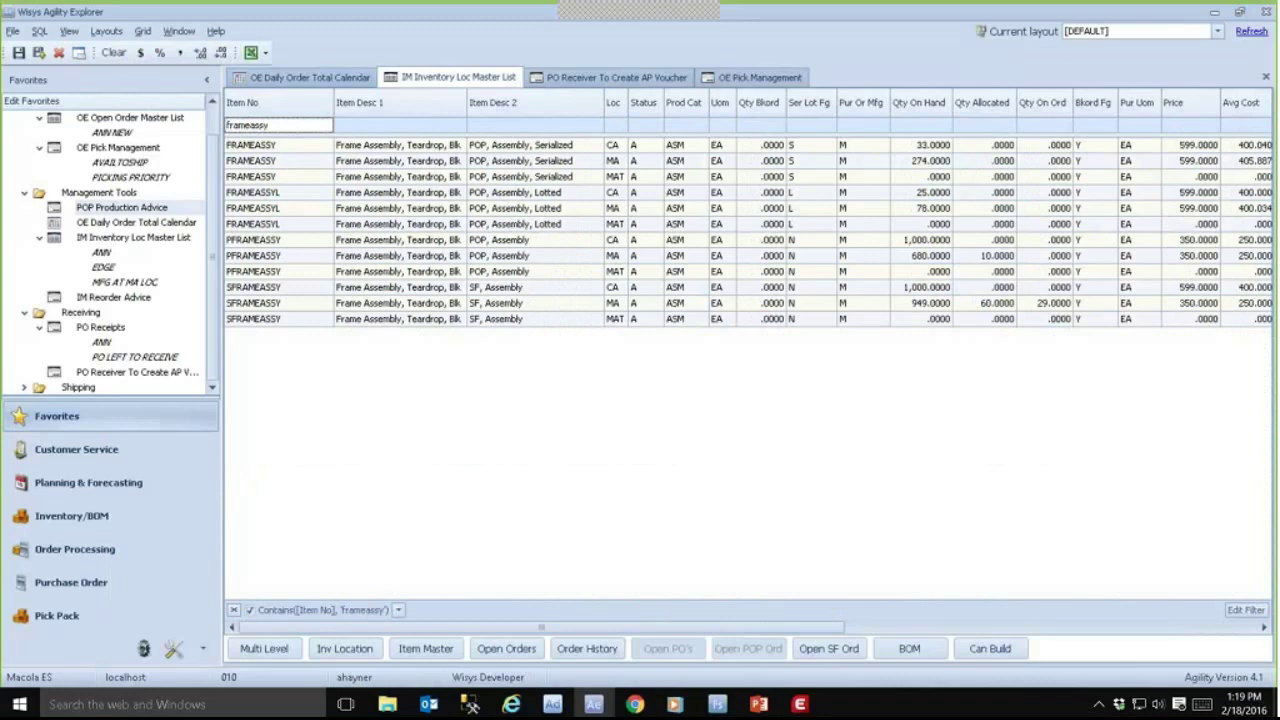
Step: Open Can Build for FRAMEASSY at location MA, set the desired build quantity to 500 and recalculate the component requirements
click(990, 649)
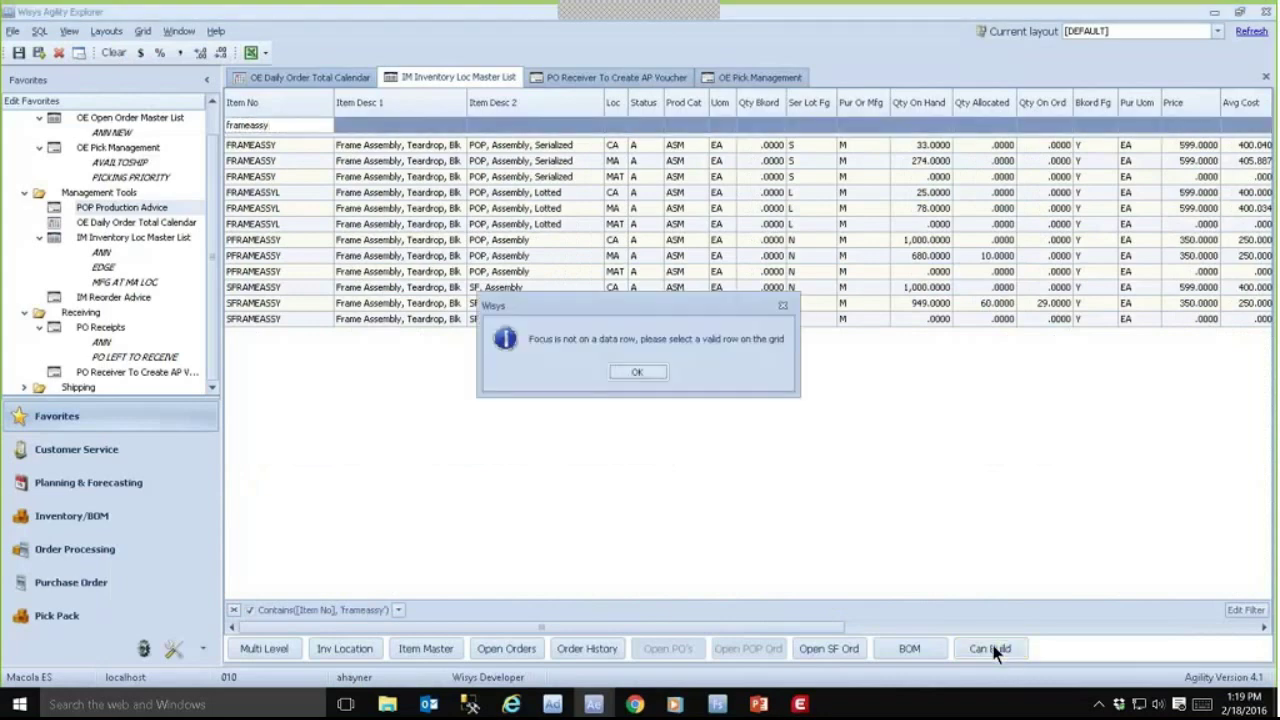
click(636, 372)
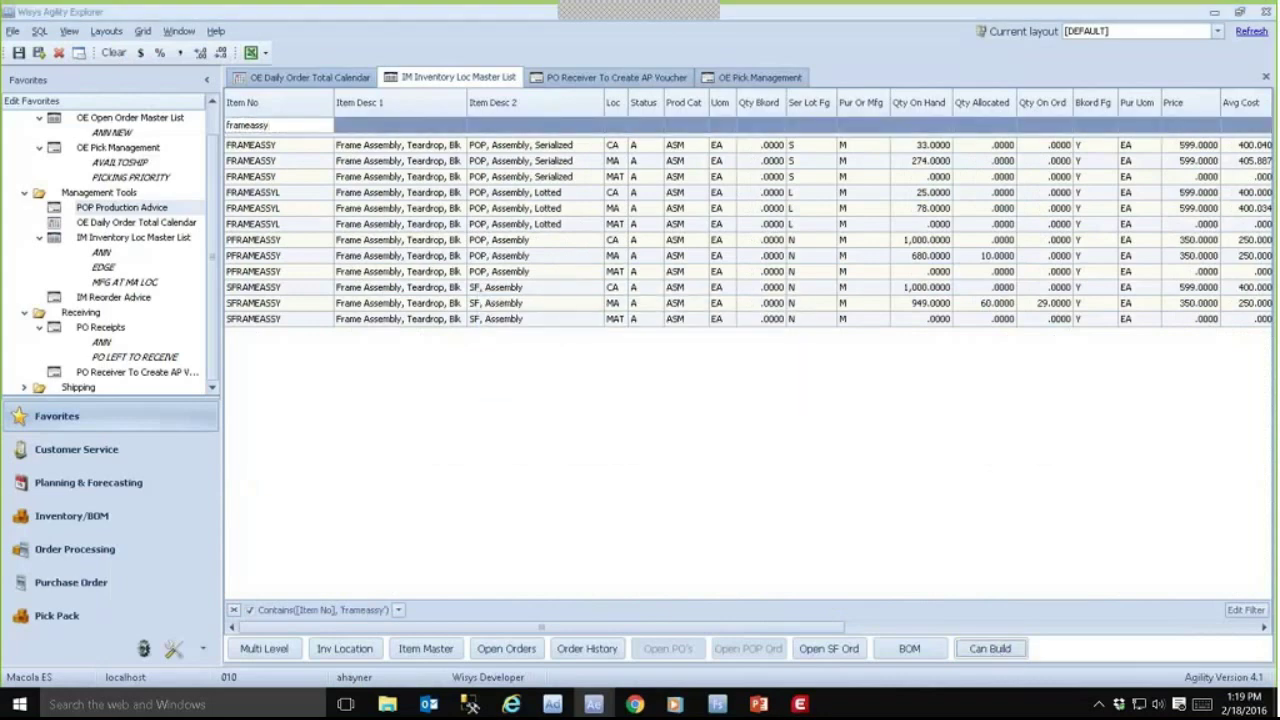
click(280, 145)
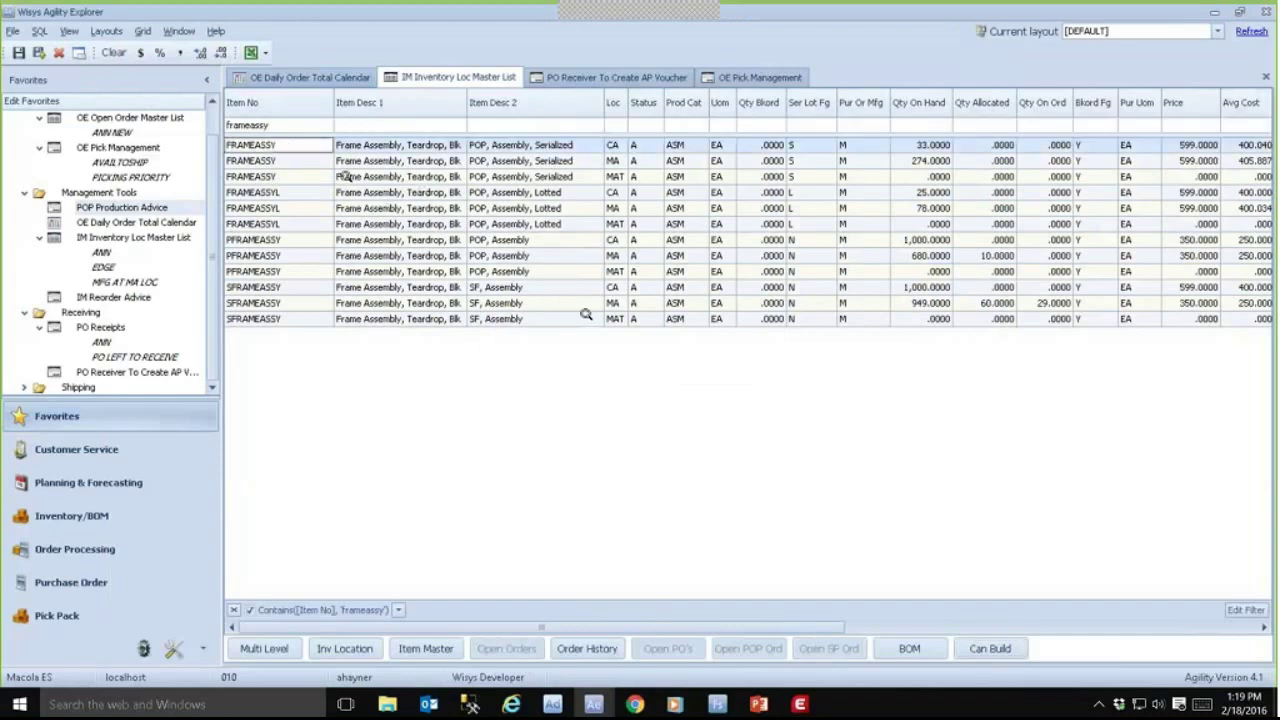
click(270, 161)
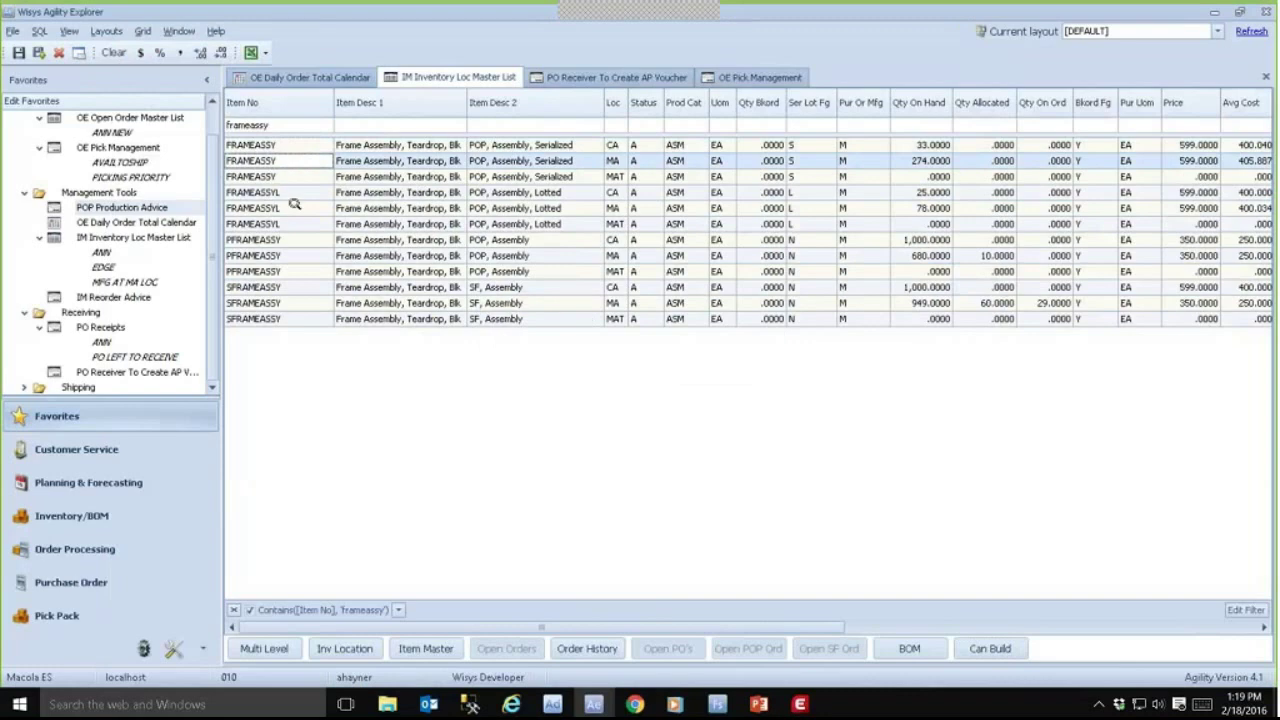
click(990, 649)
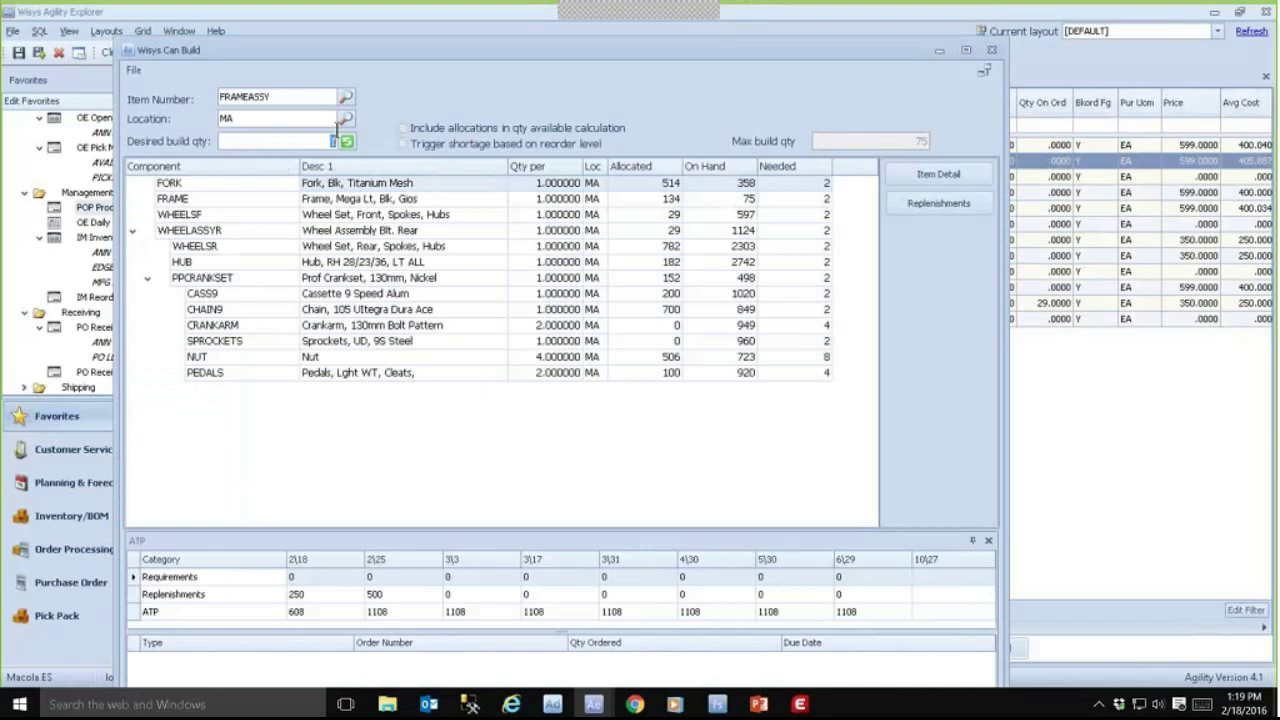
text(500)
click(347, 142)
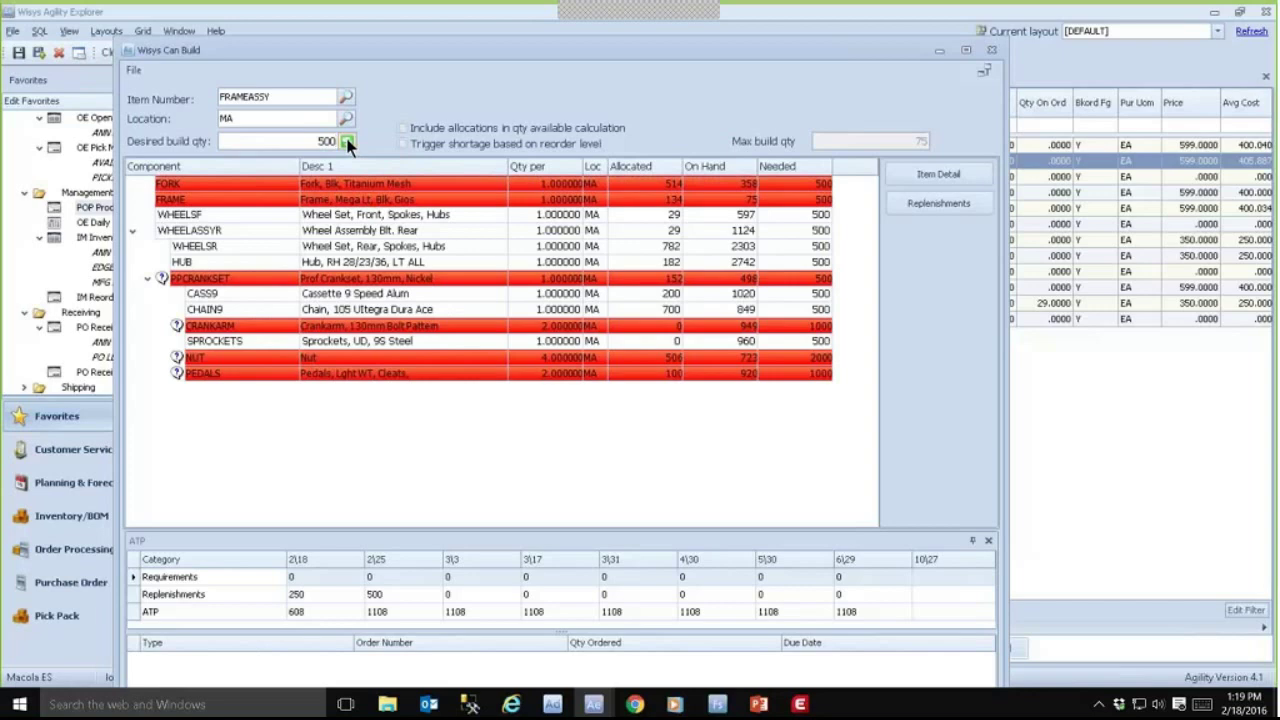
Step: Create a released POP replenishment order for PPCRANKSET with an order quantity of 5 and a chosen due date, and close Can Build
click(248, 284)
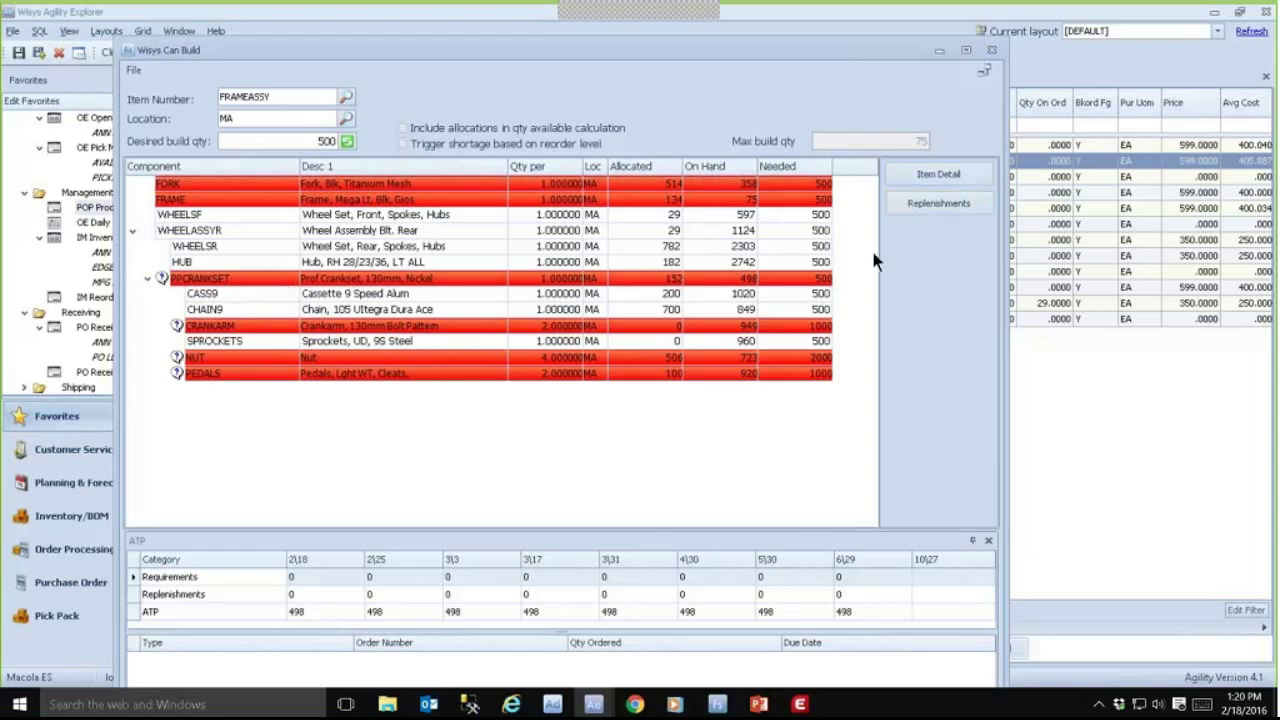
click(927, 205)
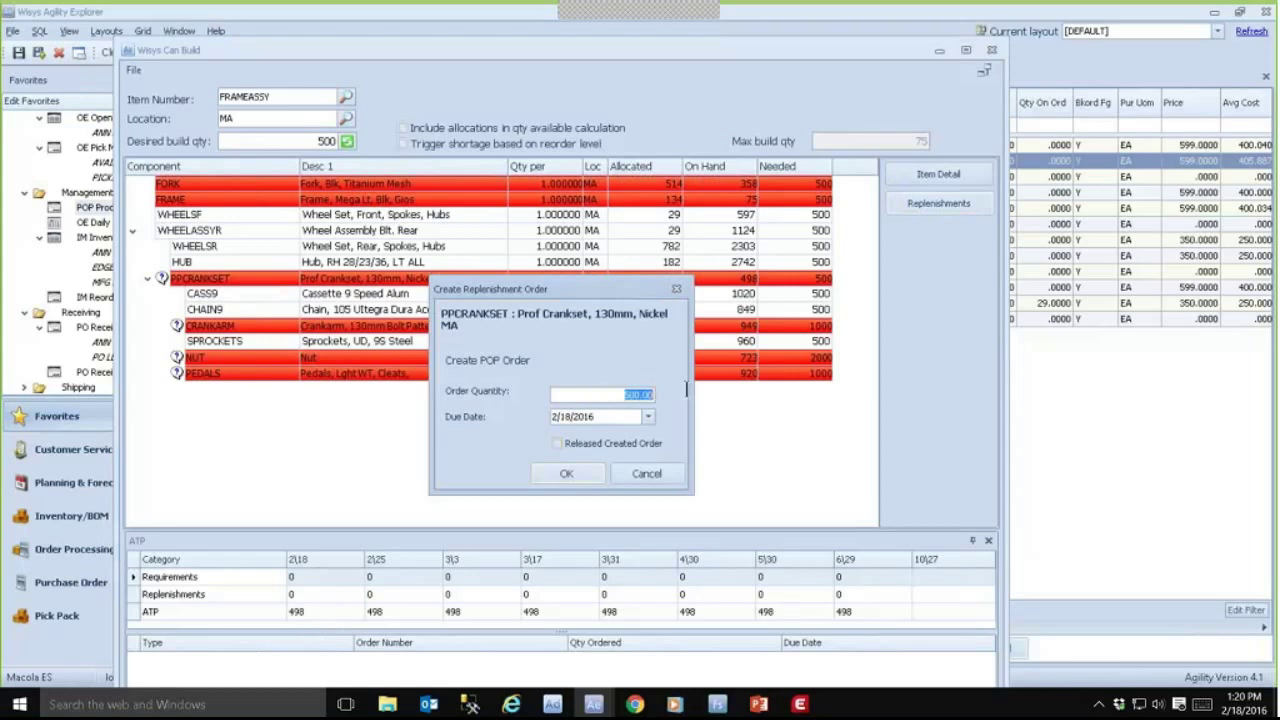
text(5)
click(562, 441)
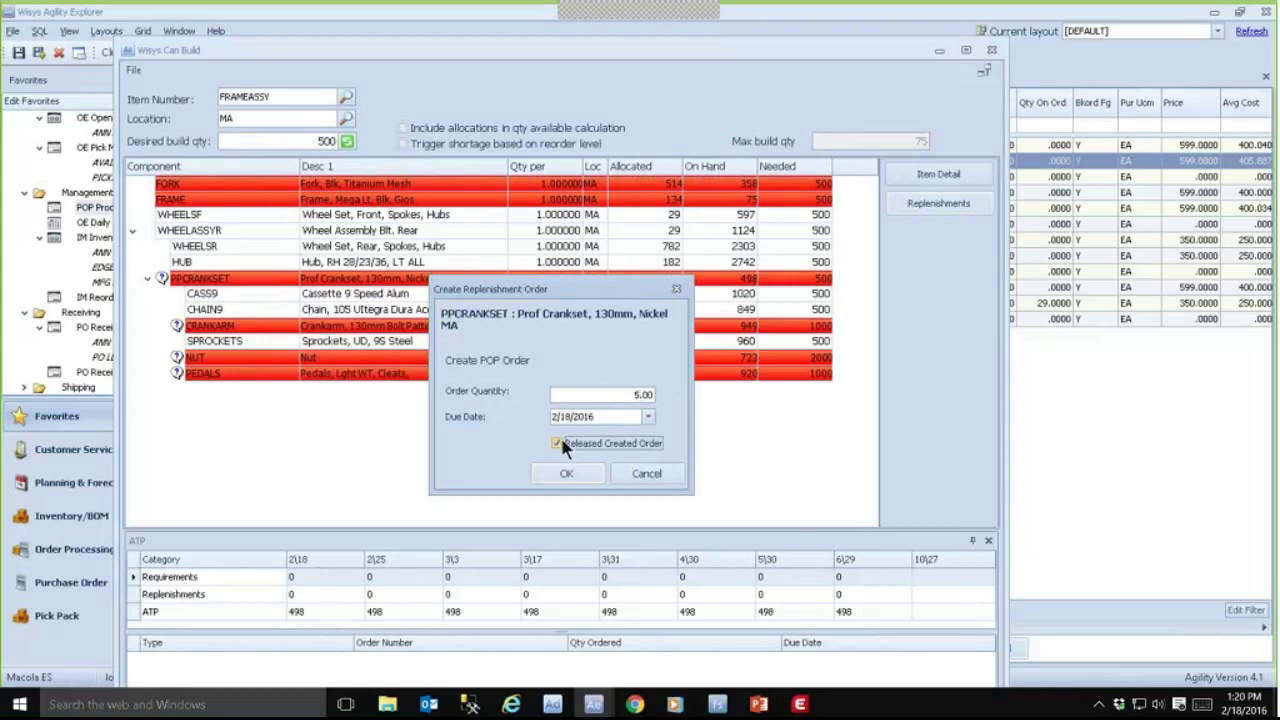
click(648, 416)
click(609, 537)
click(558, 473)
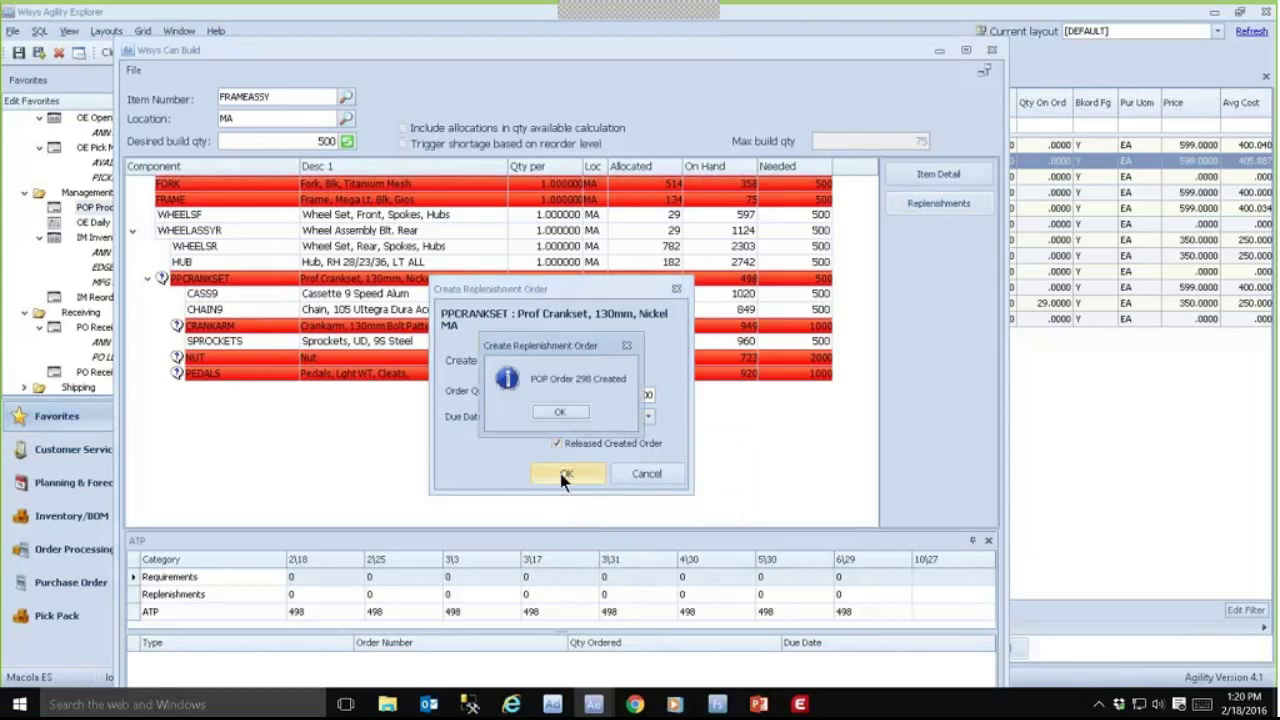
click(557, 412)
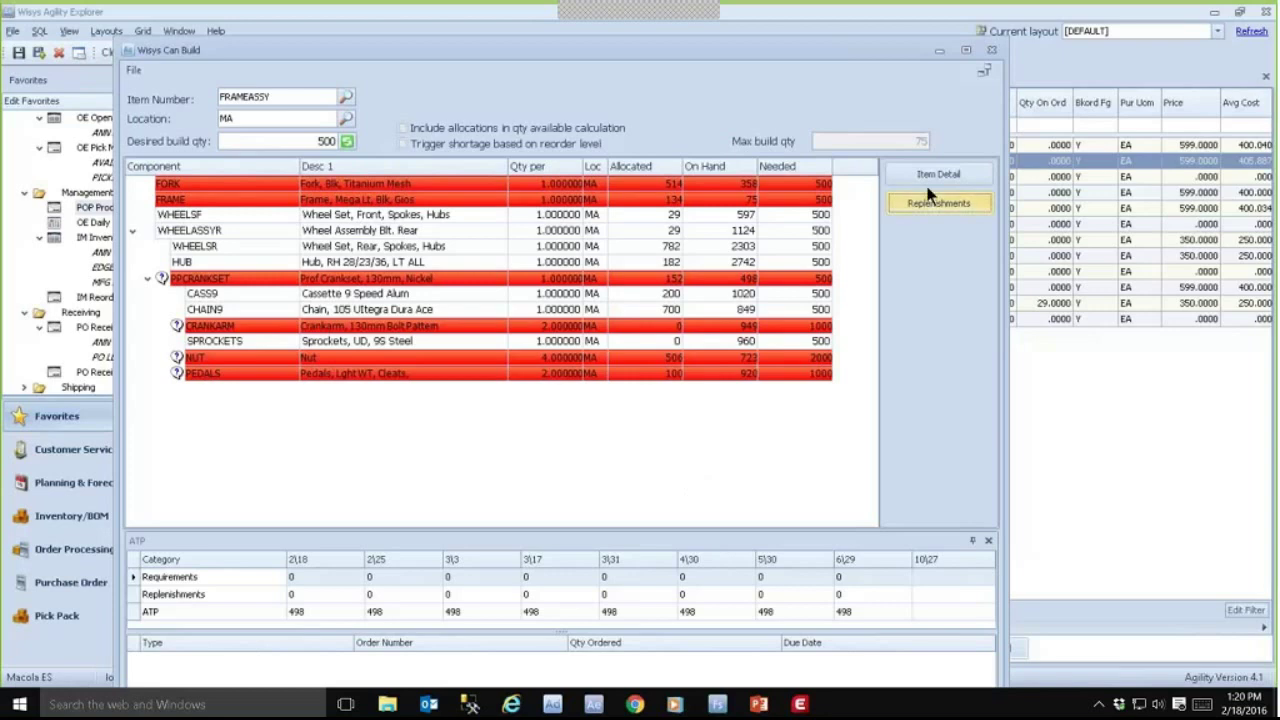
click(993, 52)
click(992, 51)
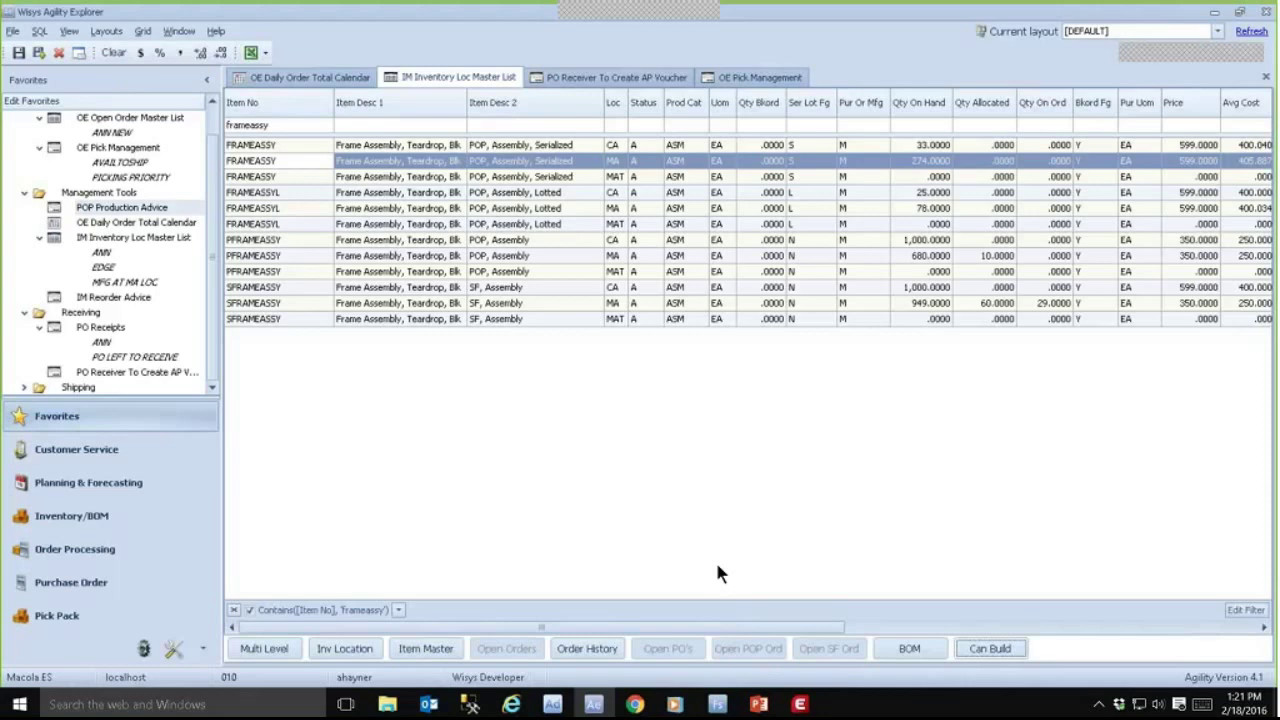
key(alt+Tab)
key(alt+Tab)
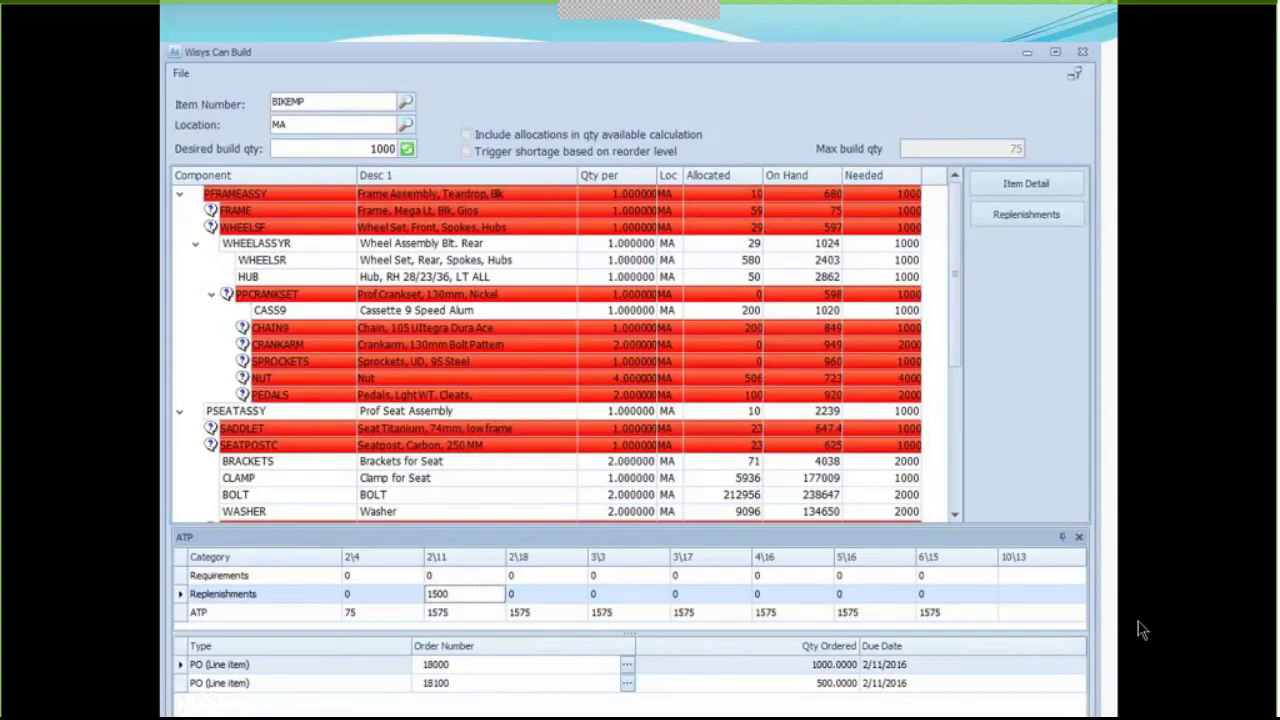
click(811, 613)
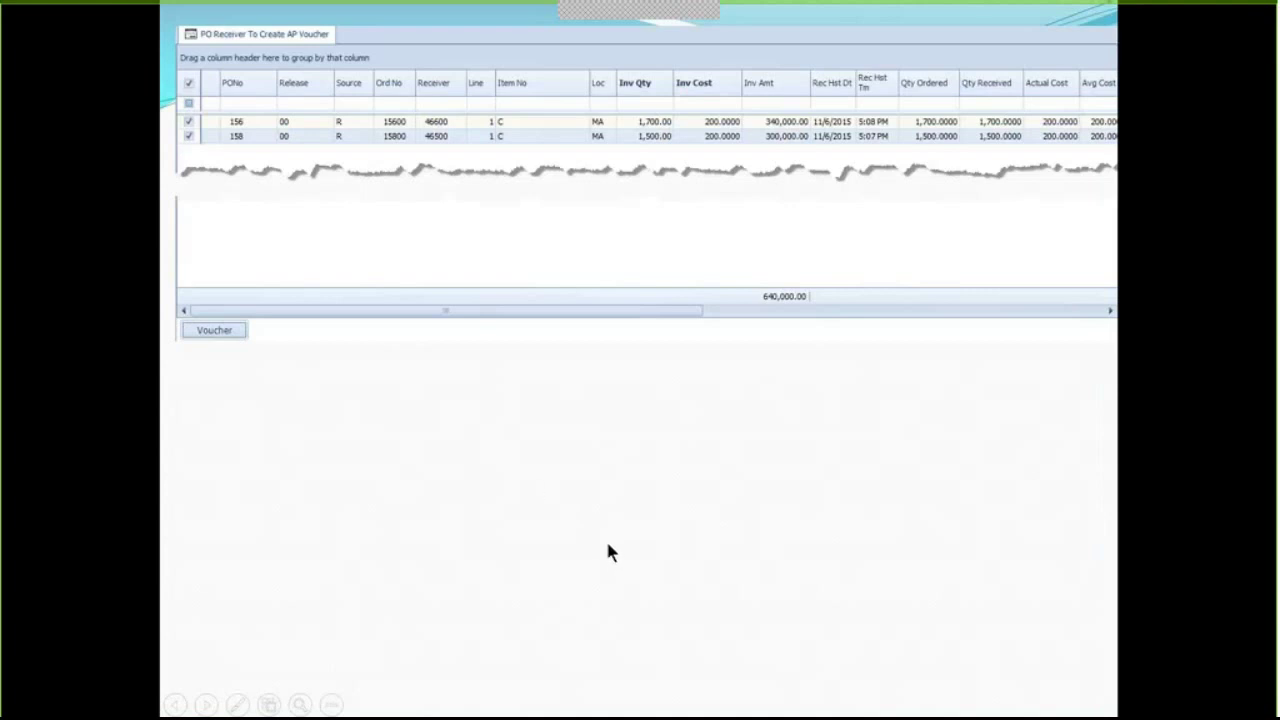
click(538, 112)
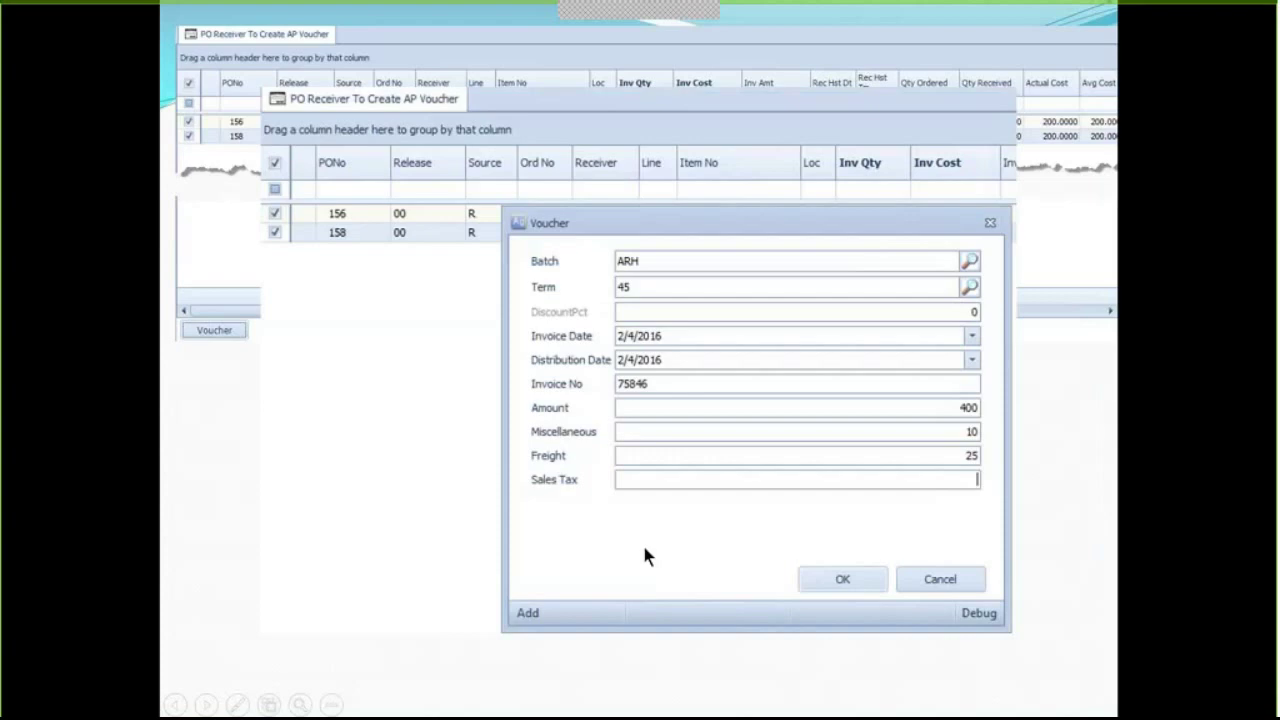
Step: Switch back to Agility Explorer and load the receipts in PO Receiver To Create AP Voucher using the preset vendor range
key(alt+Tab)
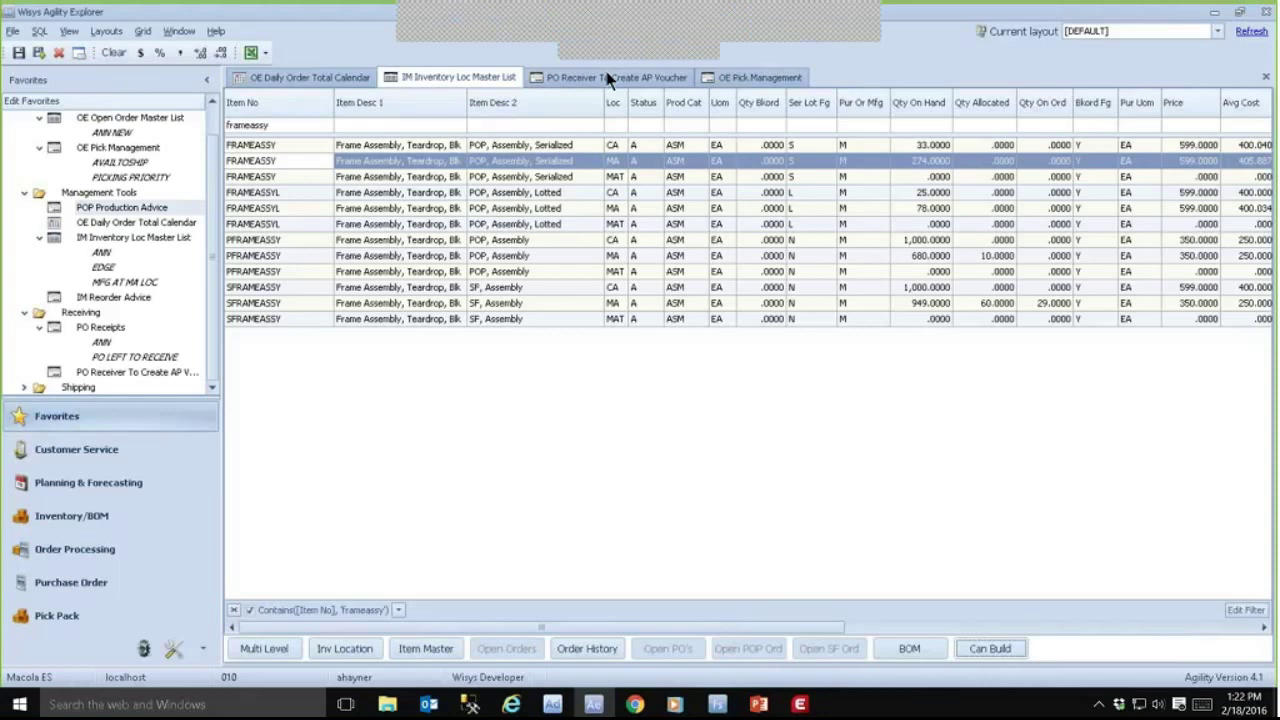
click(609, 78)
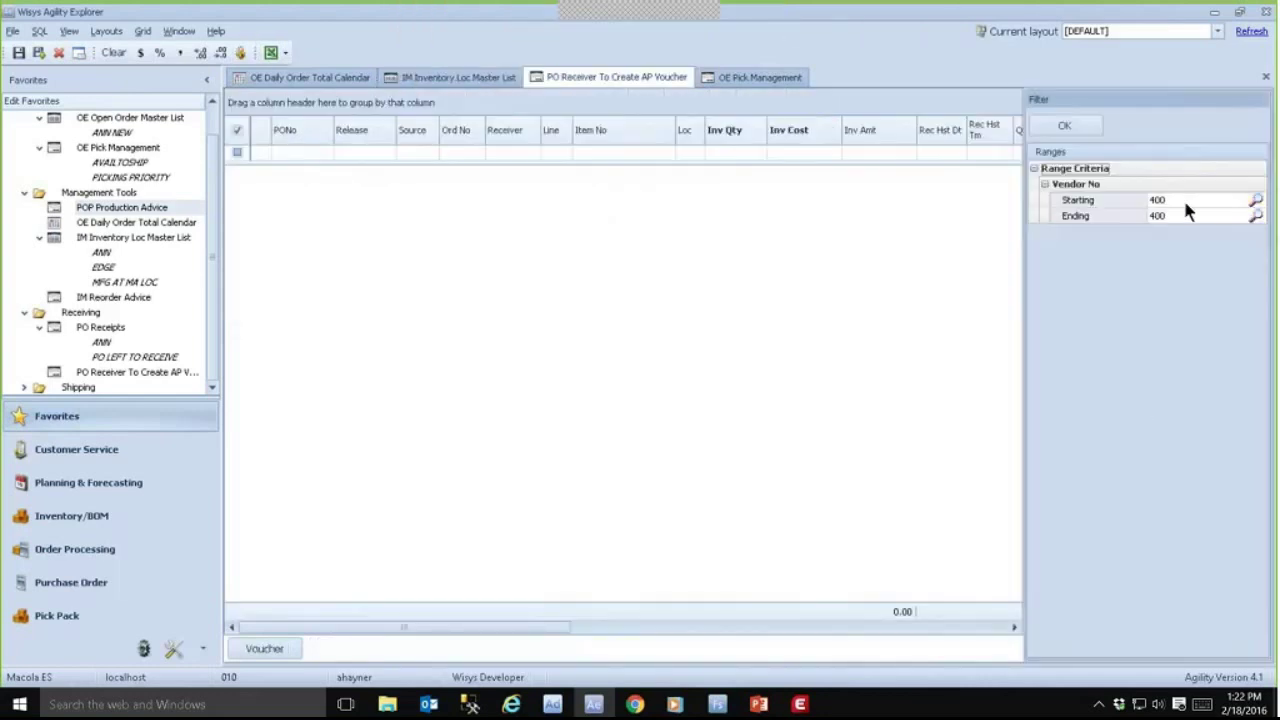
click(1055, 126)
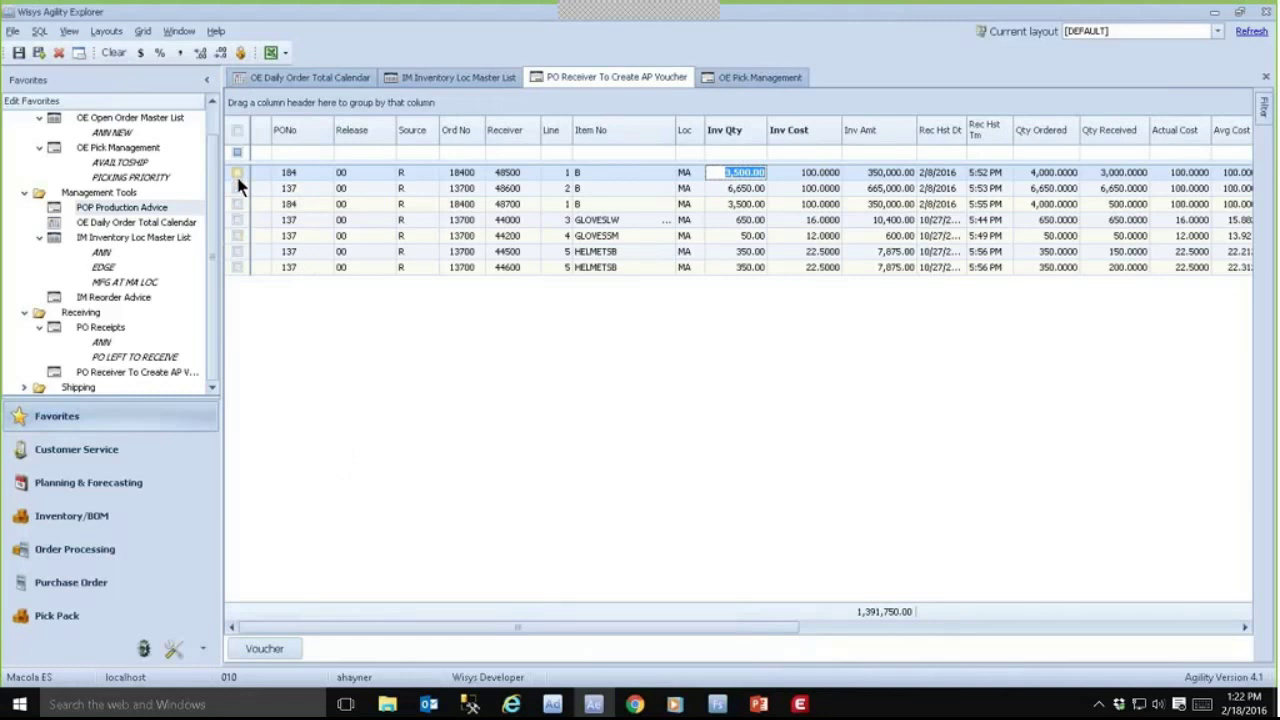
Step: Sort the receipts by PO number in ascending order and mark the first three lines, for items B, GLOVESLW and GLOVESSM
click(294, 132)
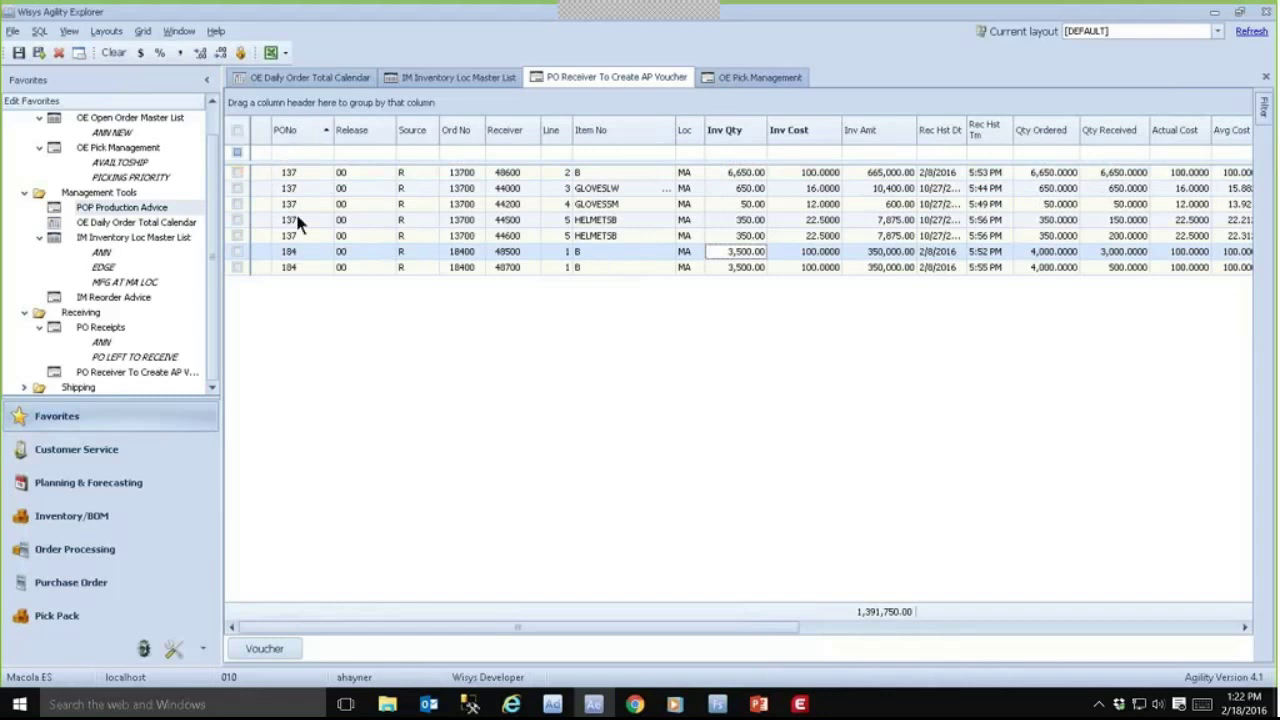
click(234, 170)
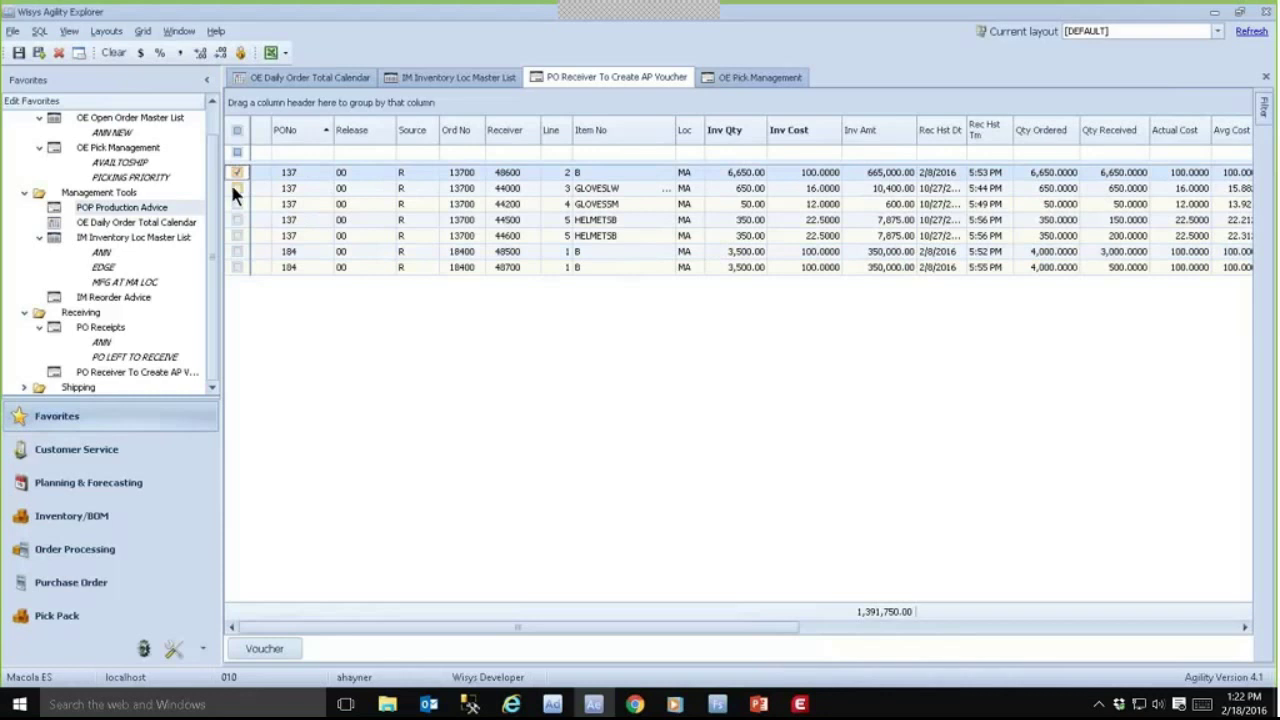
click(238, 186)
click(238, 204)
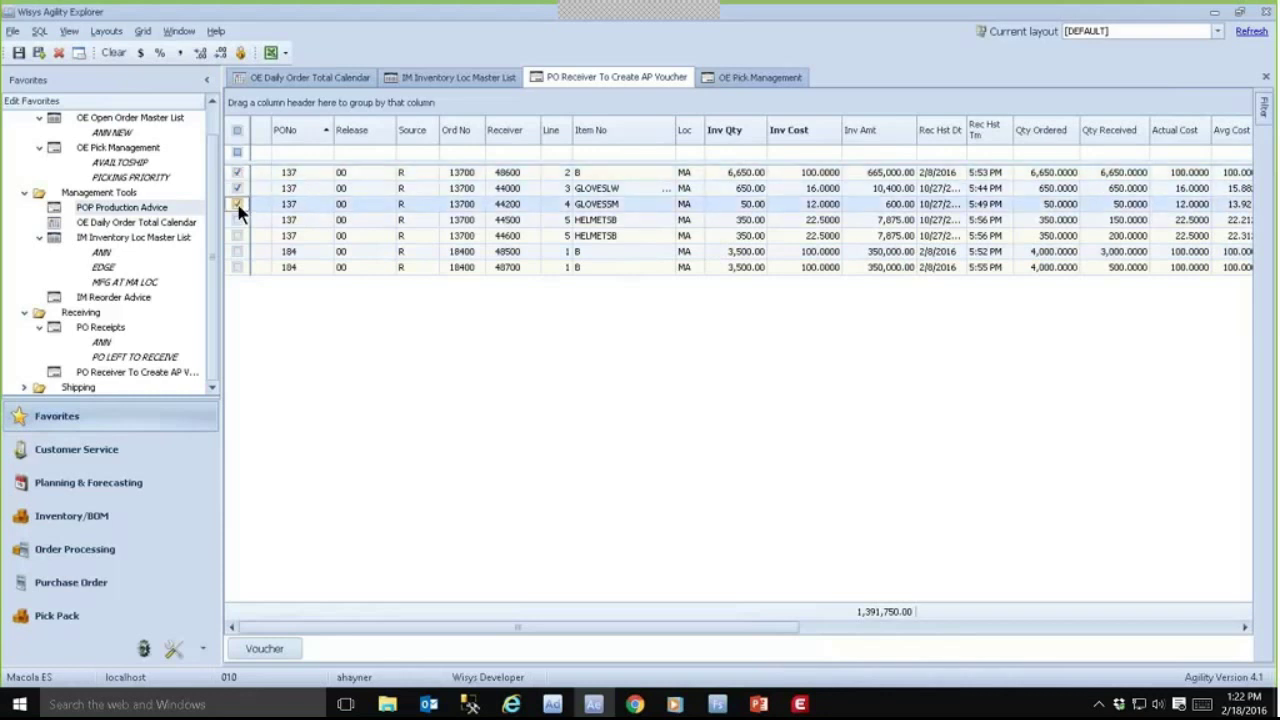
Step: Start an AP voucher for the three marked receipts, with batch ARH and term N3
click(238, 204)
mouse_move(698, 632)
mouse_down()
mouse_move(809, 627)
mouse_move(721, 627)
mouse_up()
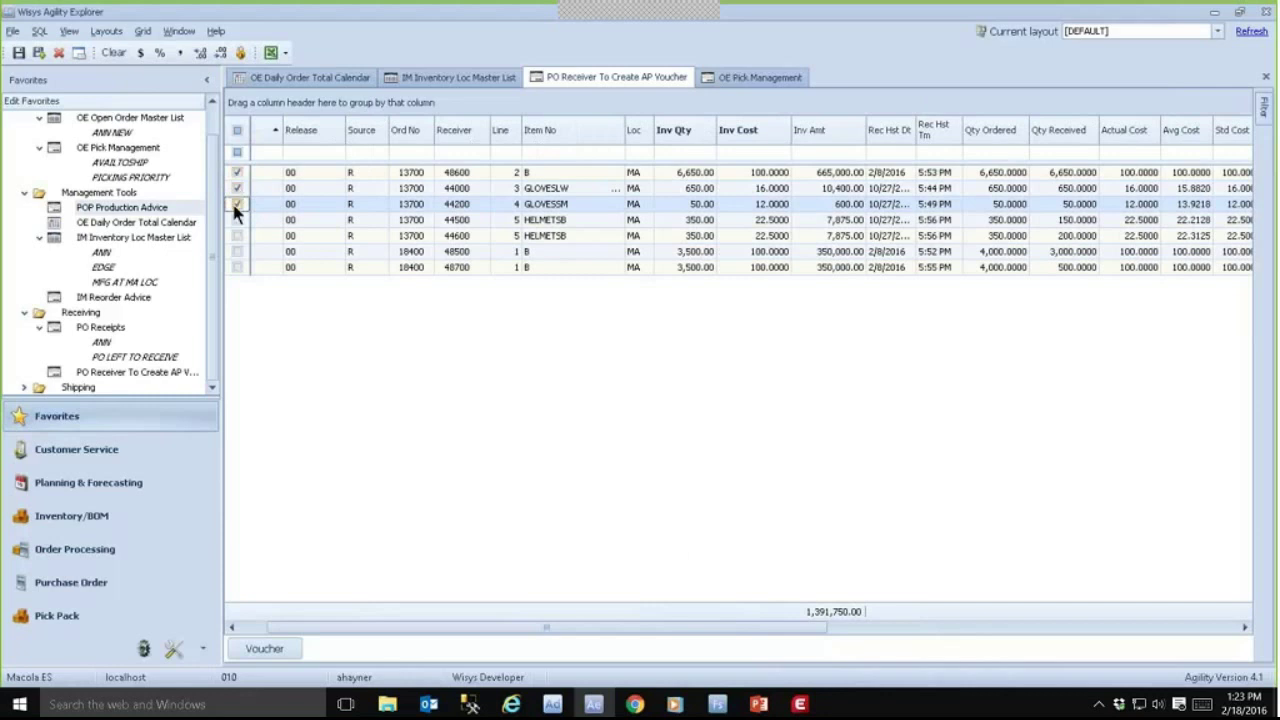
click(265, 649)
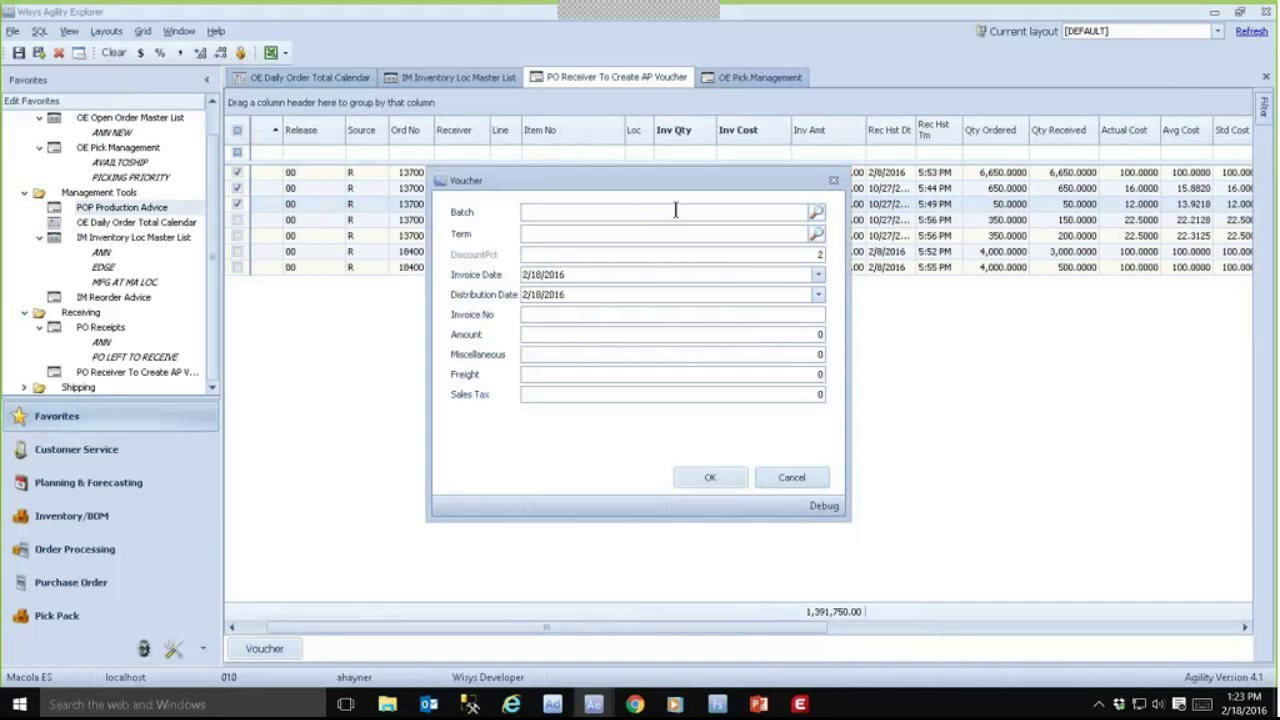
text(ARH)
key(Tab)
key(Tab)
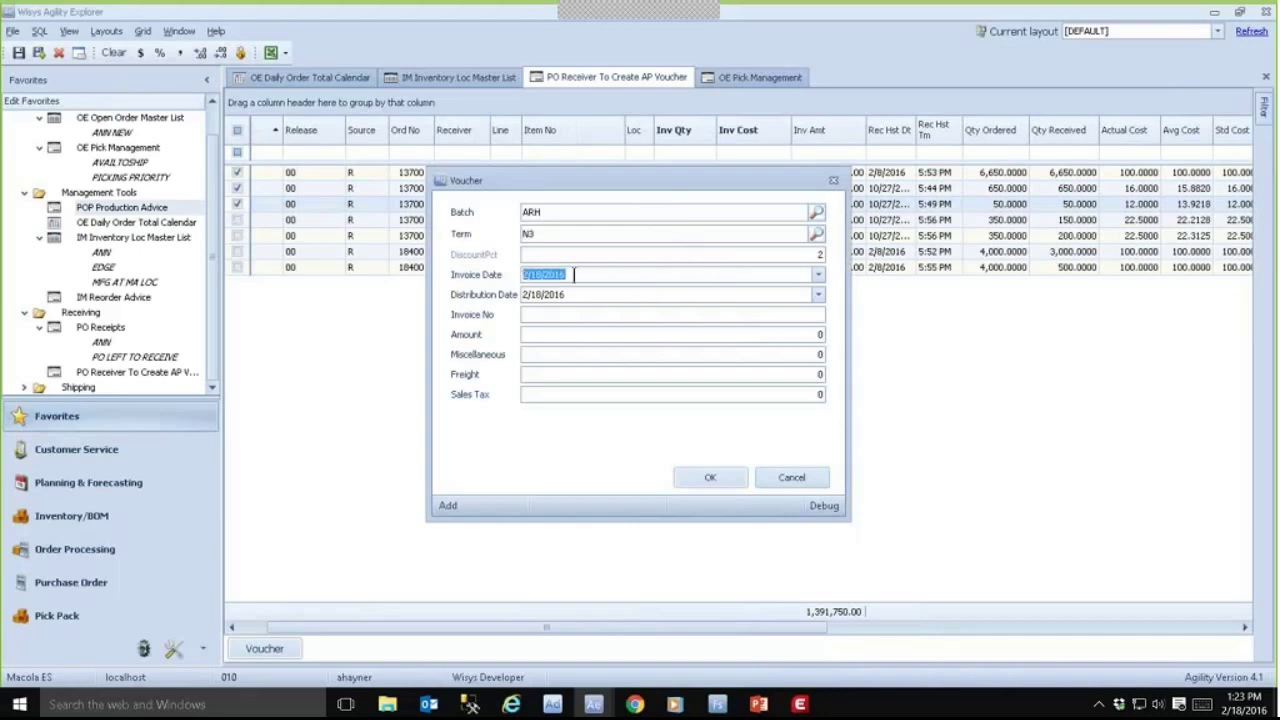
Step: Set the voucher's invoice number to 4567, amount to 26750, miscellaneous and freight to 0, and create it
key(Tab)
text(67)
key(Tab)
text(26750)
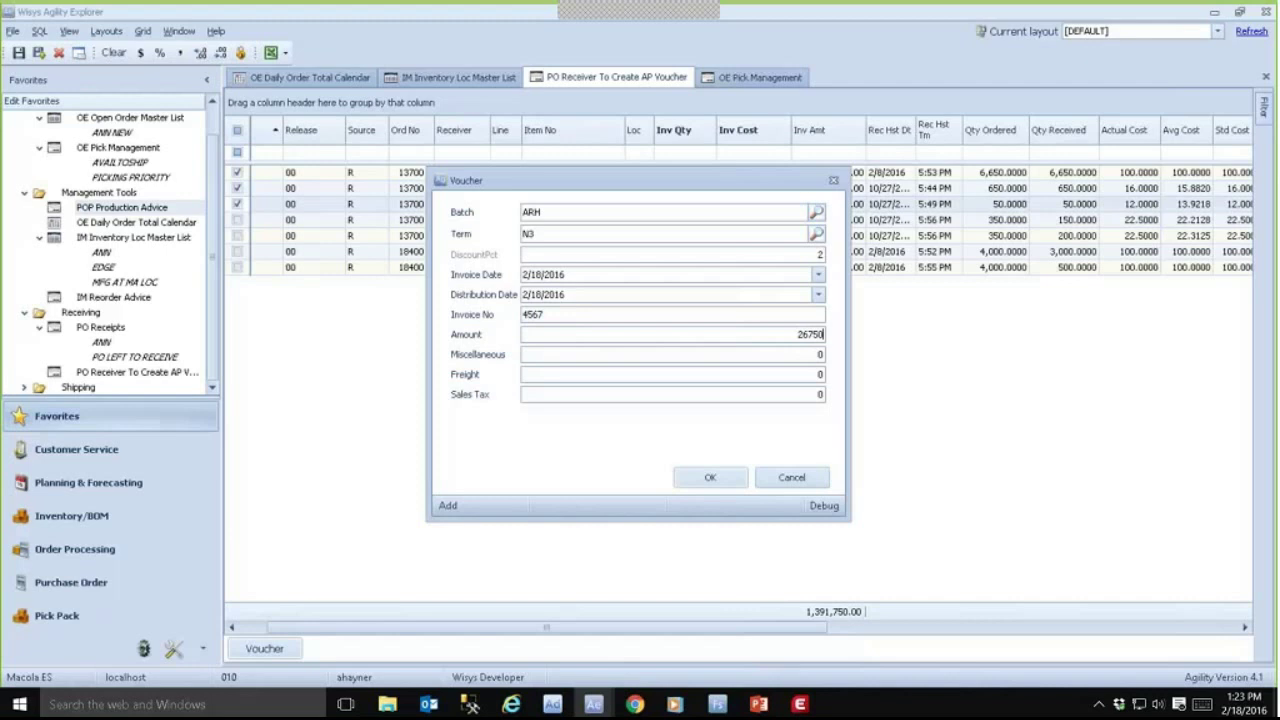
key(Tab)
text(0)
key(Tab)
text(0)
click(708, 479)
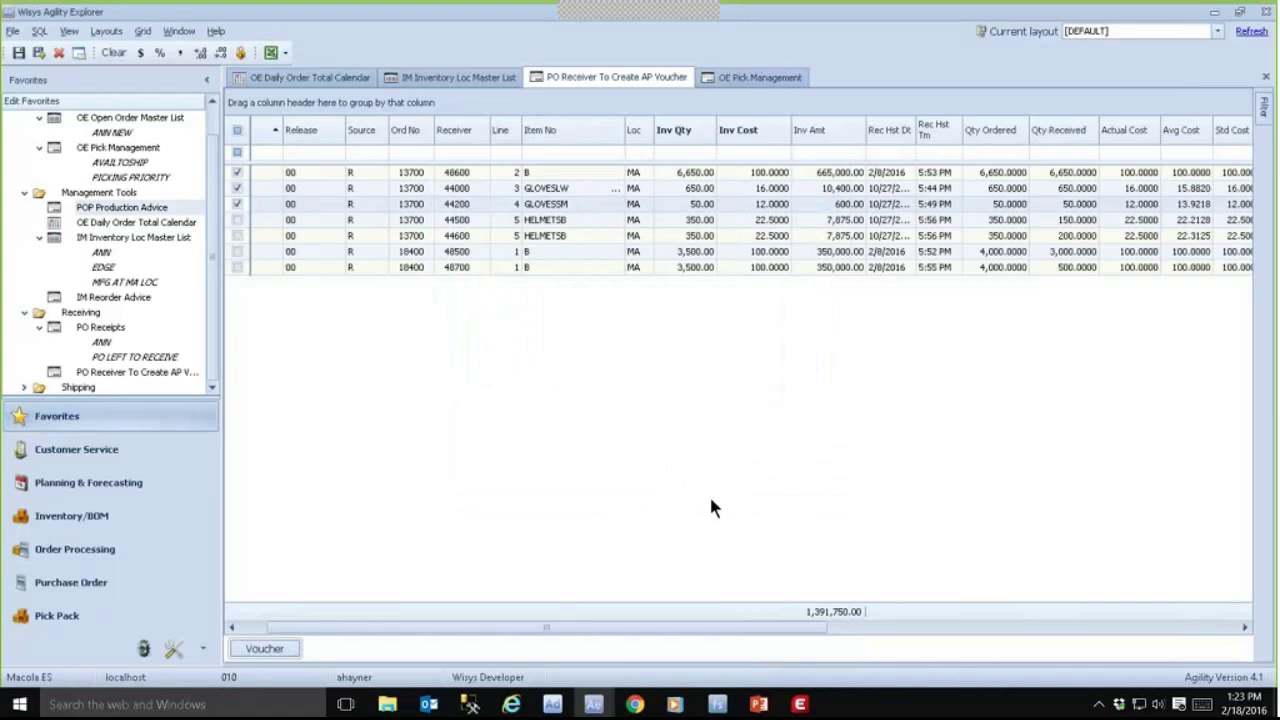
Step: Switch to Exact Macola and print the A/P voucher transactions of batch ARH to the screen, with both detail and summary distributions
click(800, 705)
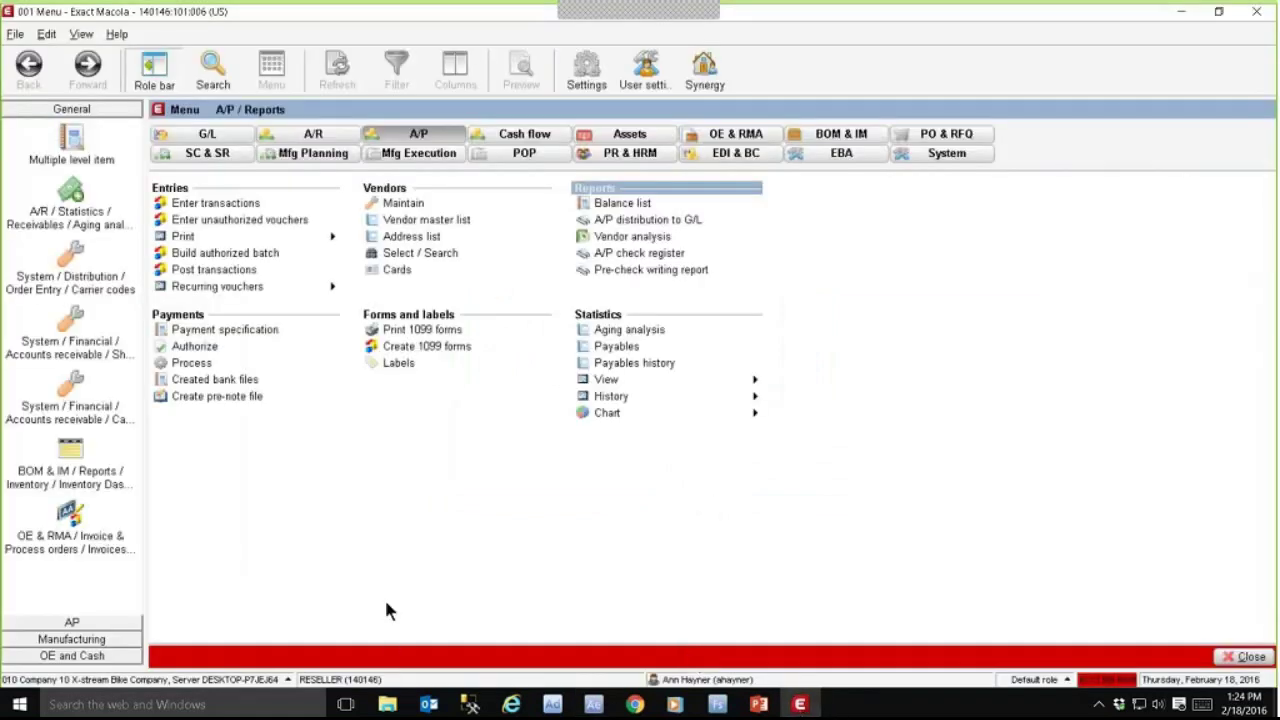
click(159, 238)
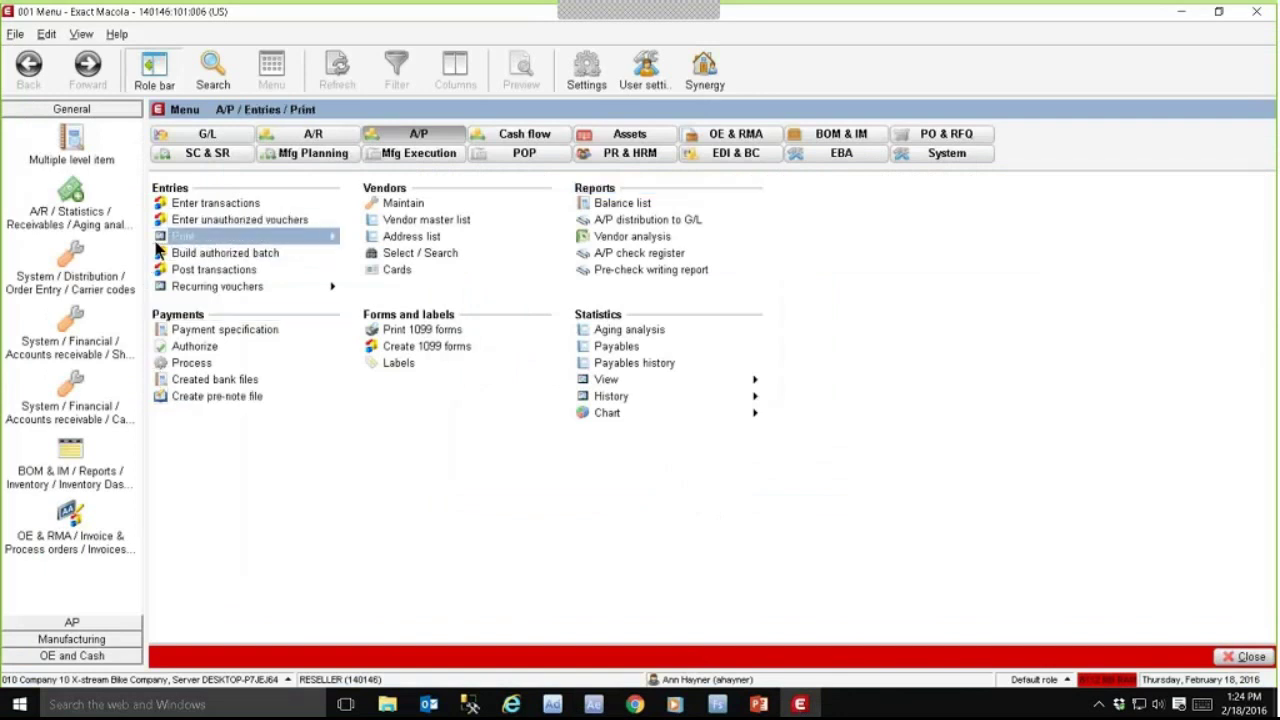
click(163, 240)
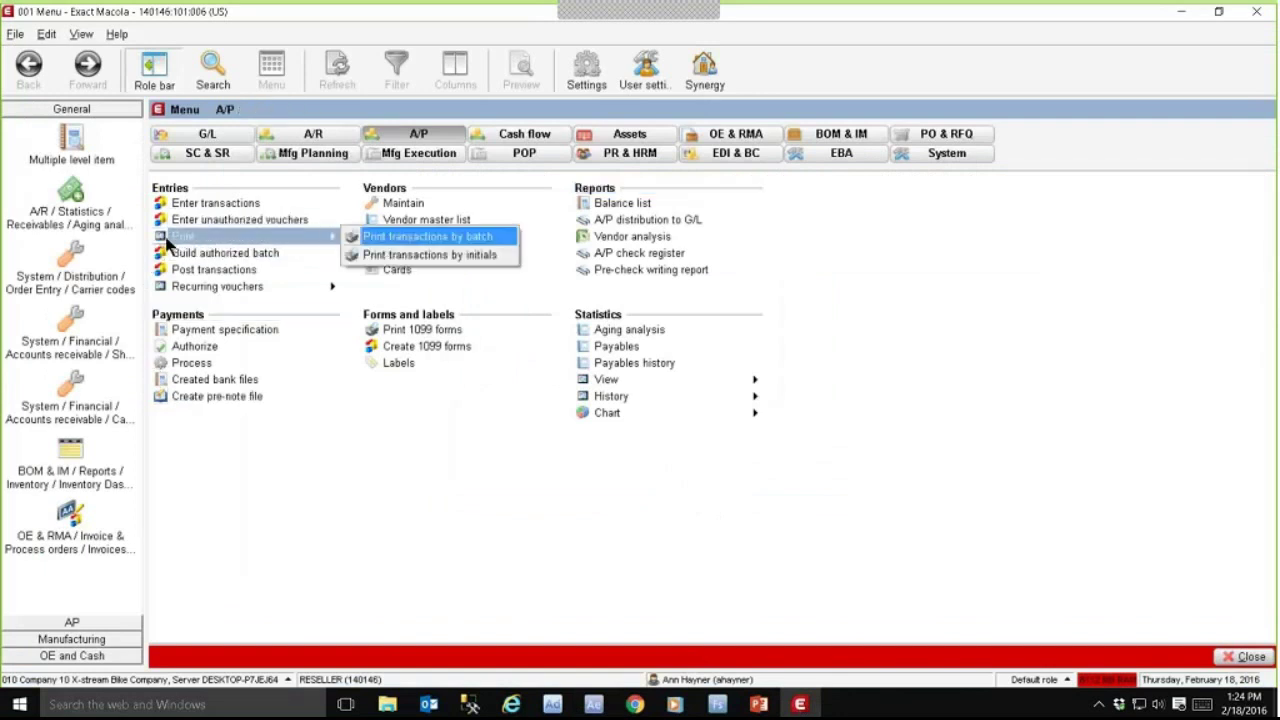
key(Return)
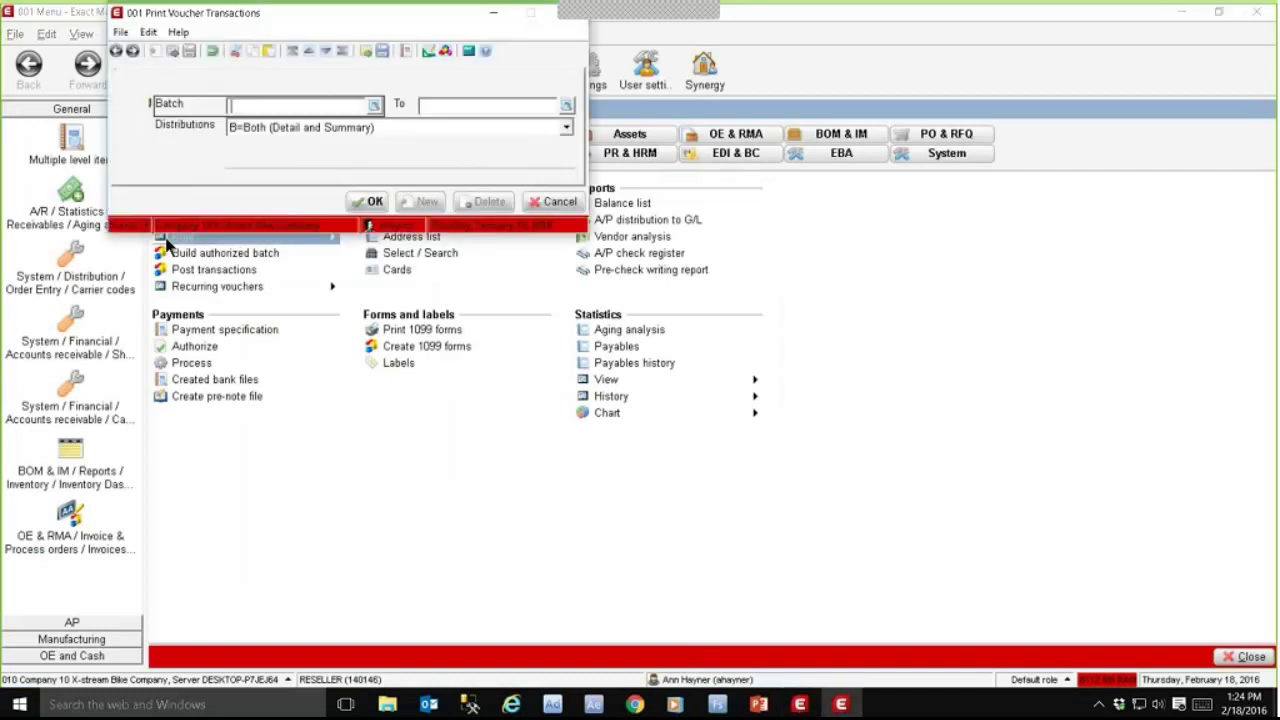
text(ARH)
key(Tab)
key(Tab)
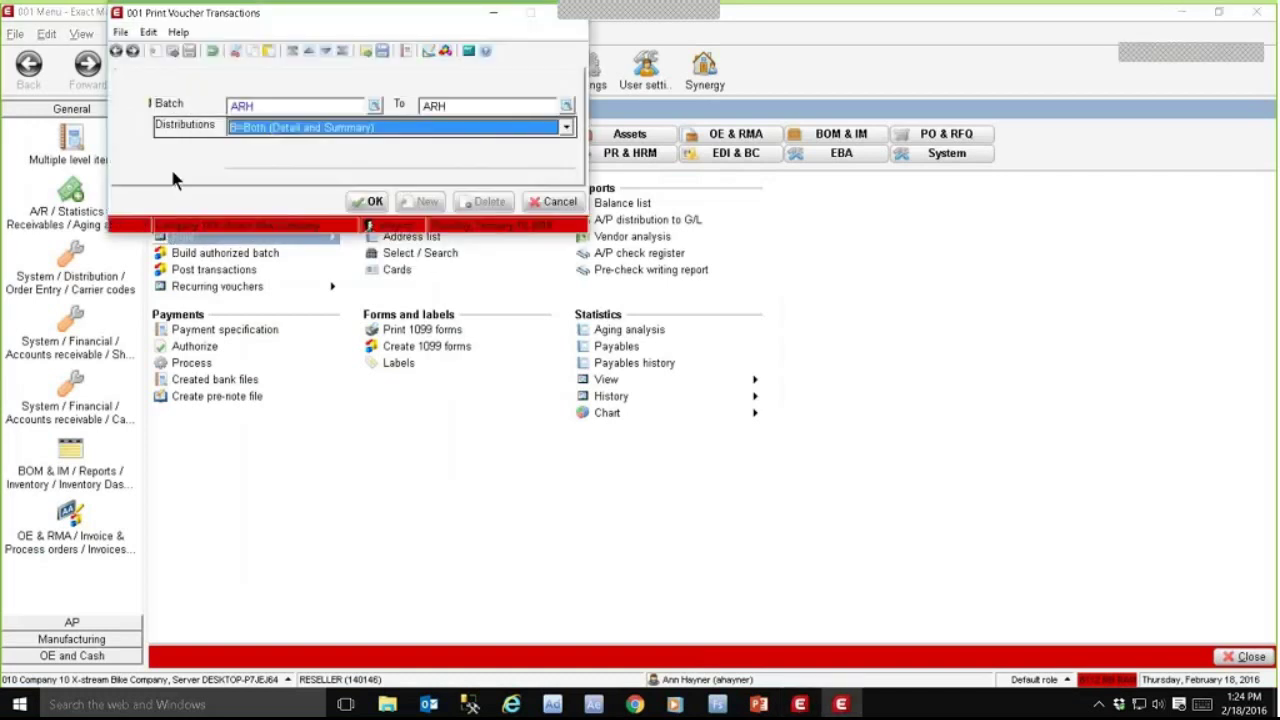
click(388, 204)
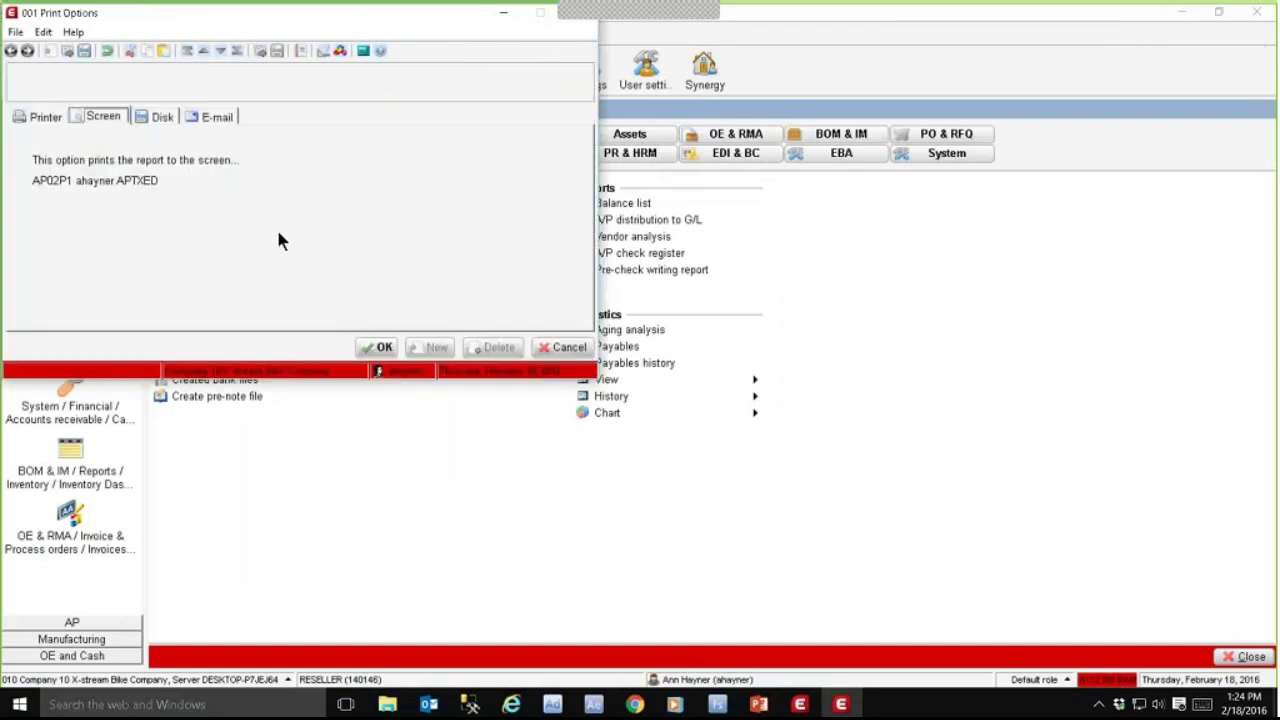
click(378, 347)
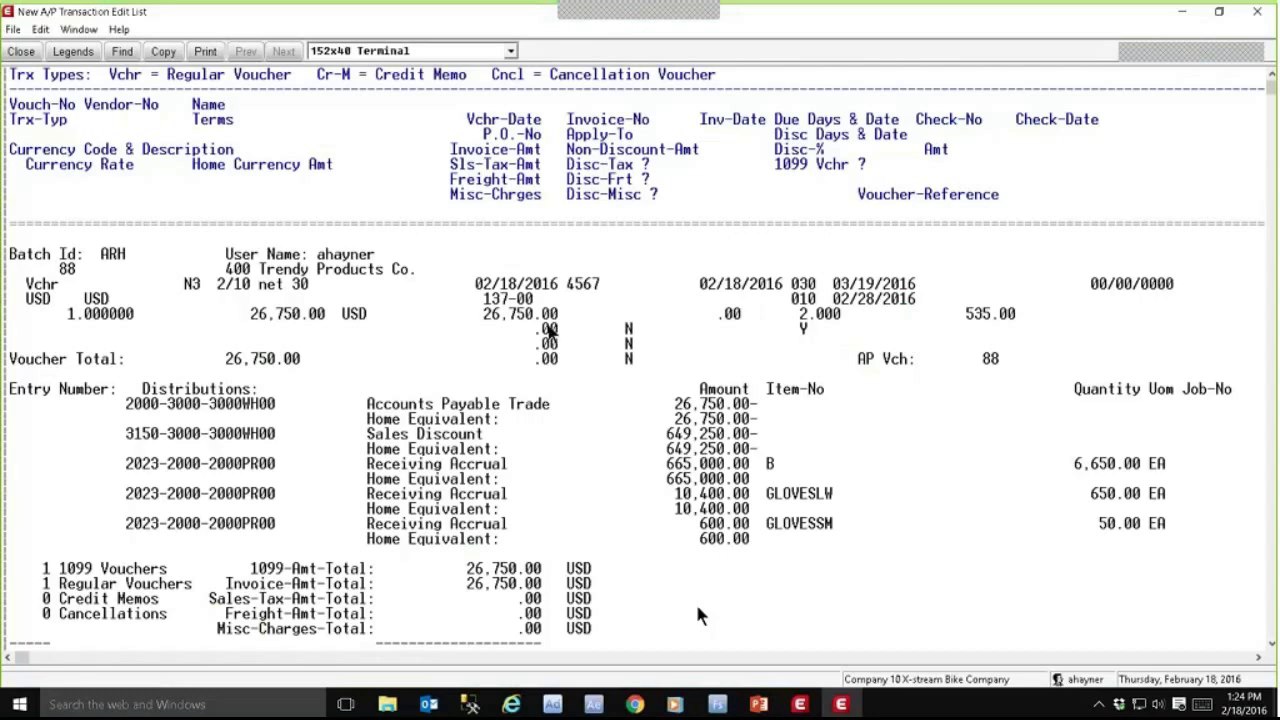
Step: Examine the voucher details, distributions and totals in the A/P Transaction Edit List, and close the report and its print dialog
scroll(590, 465, down, 2)
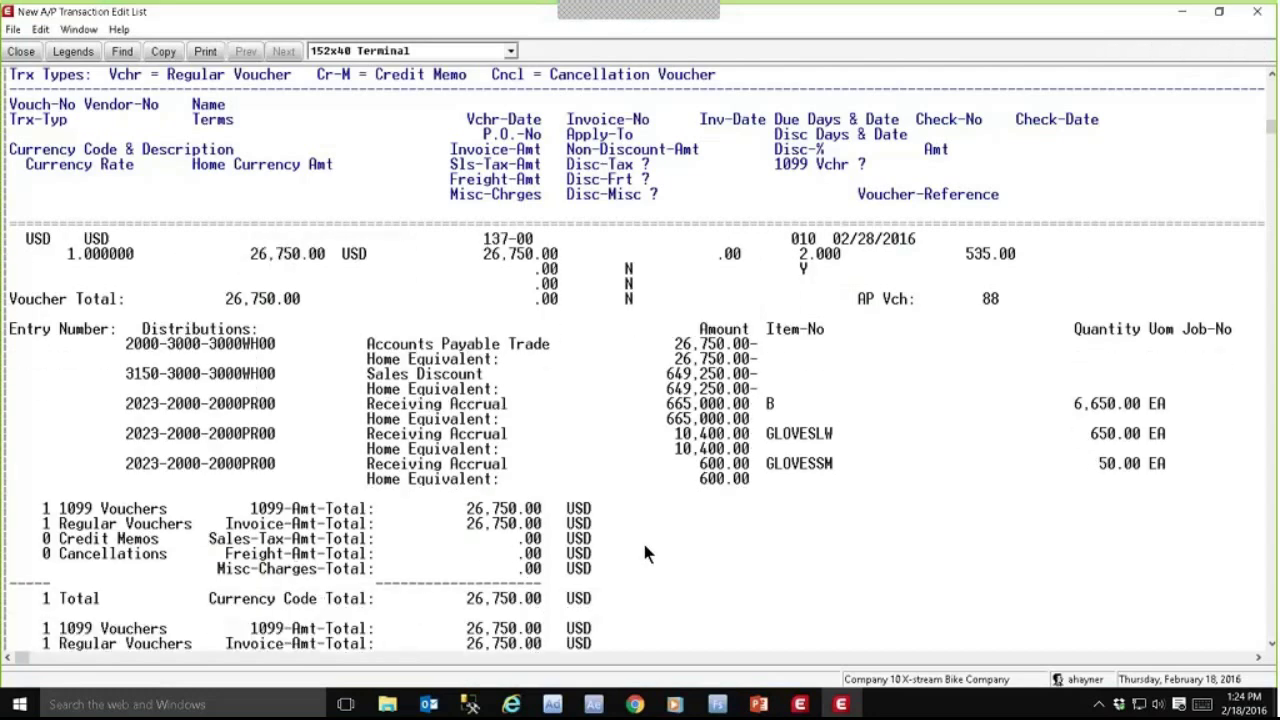
scroll(645, 553, up, 2)
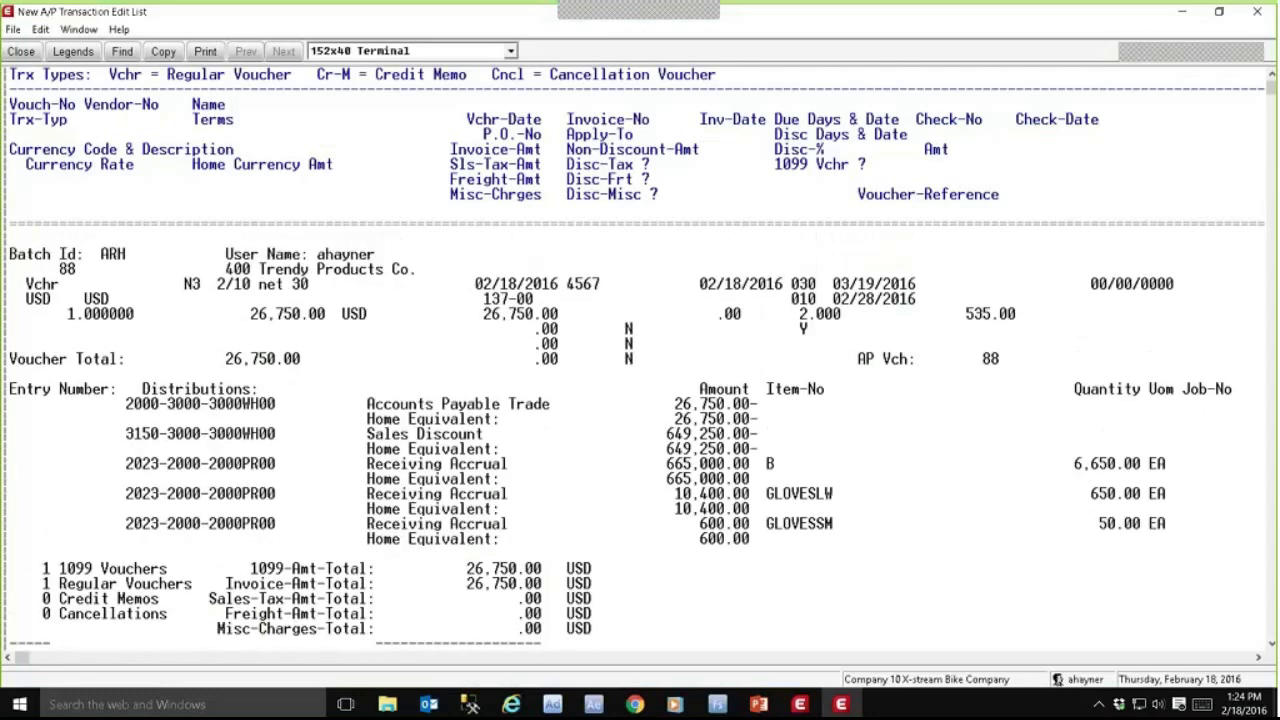
scroll(795, 572, down, 2)
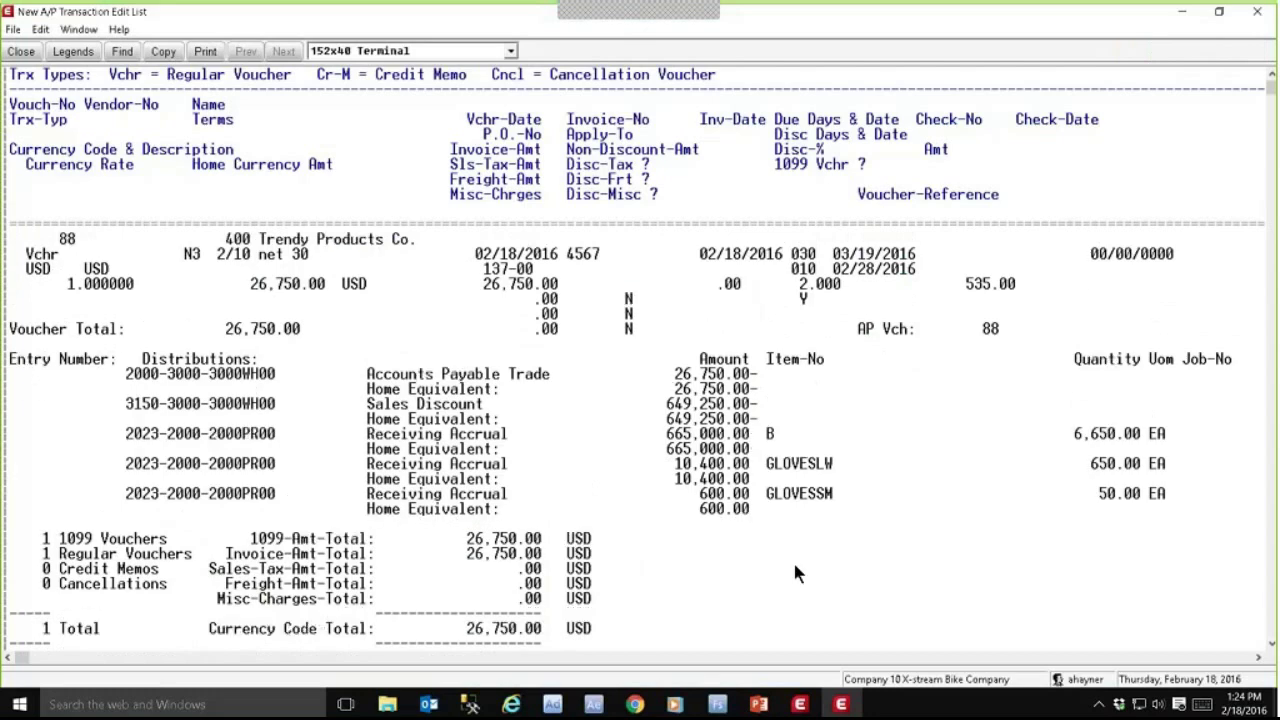
scroll(795, 572, down, 2)
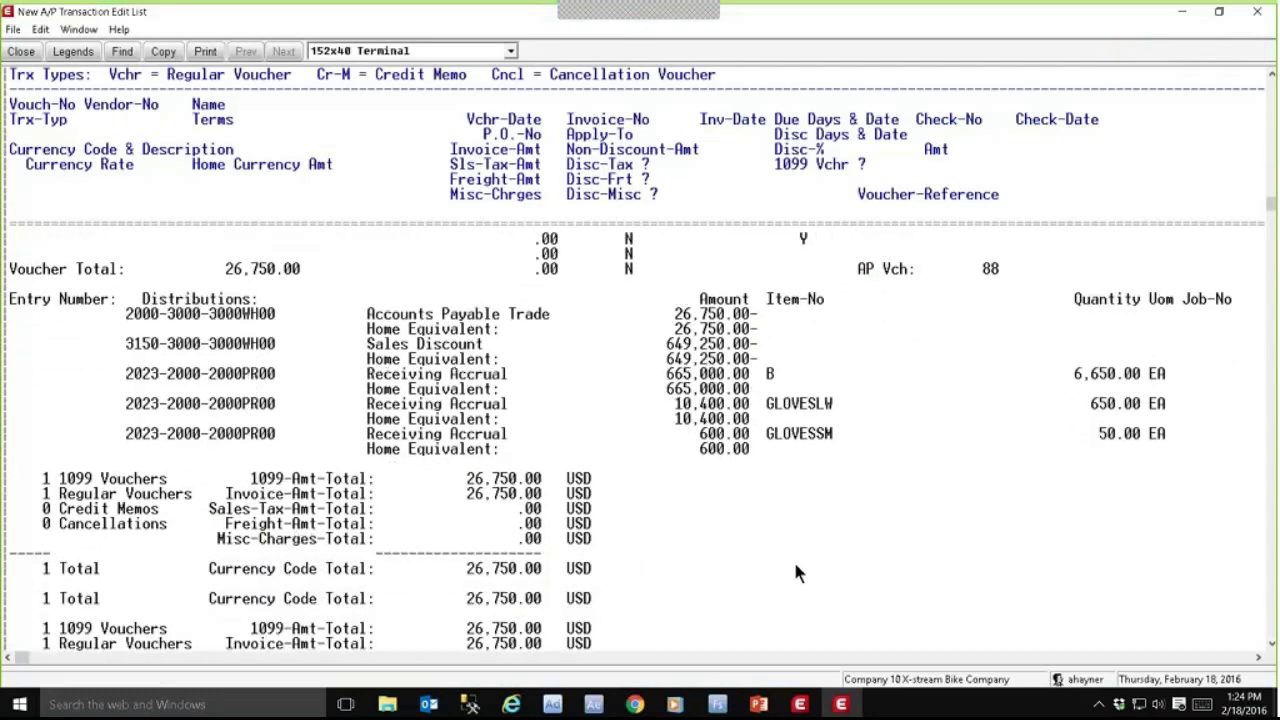
scroll(797, 572, down, 1)
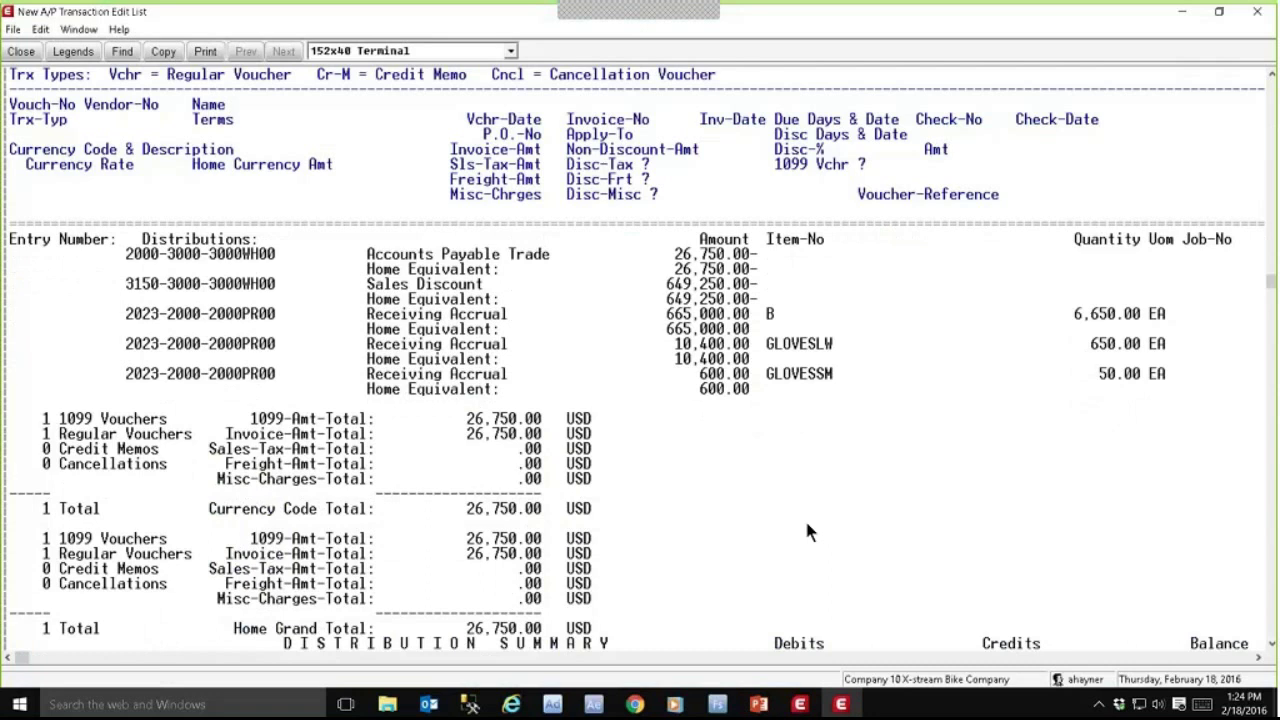
click(1180, 17)
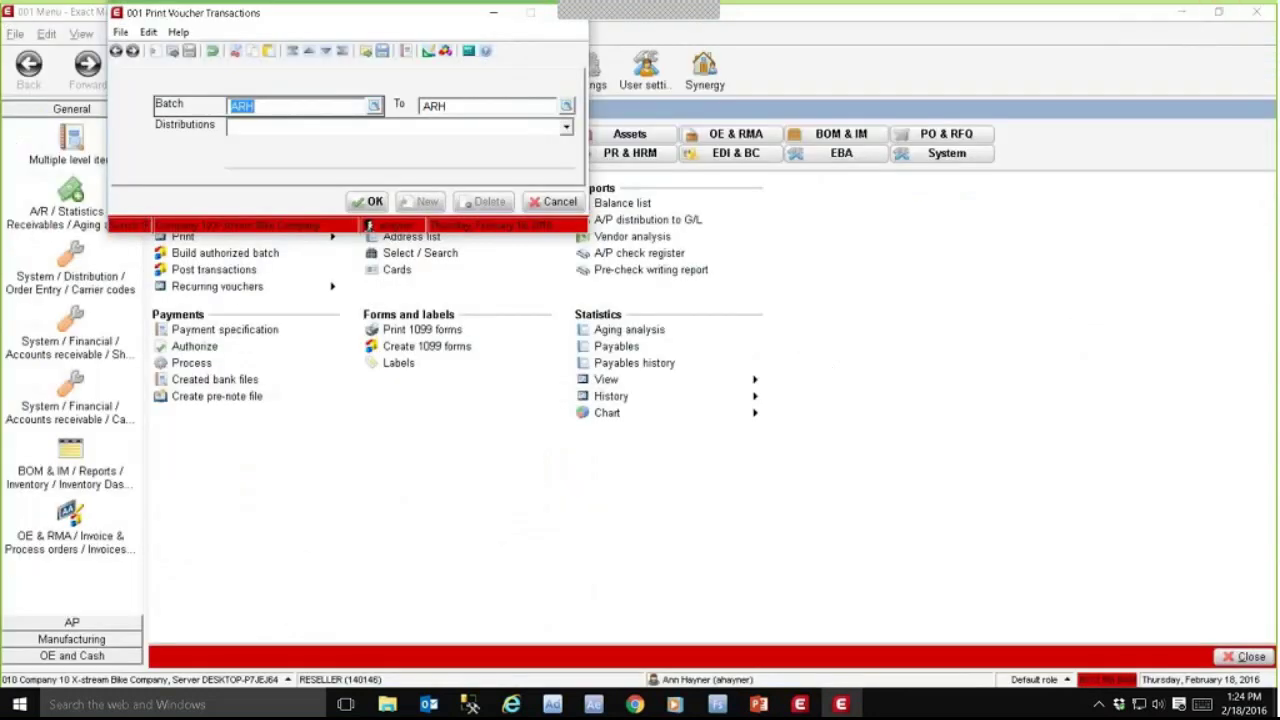
click(570, 205)
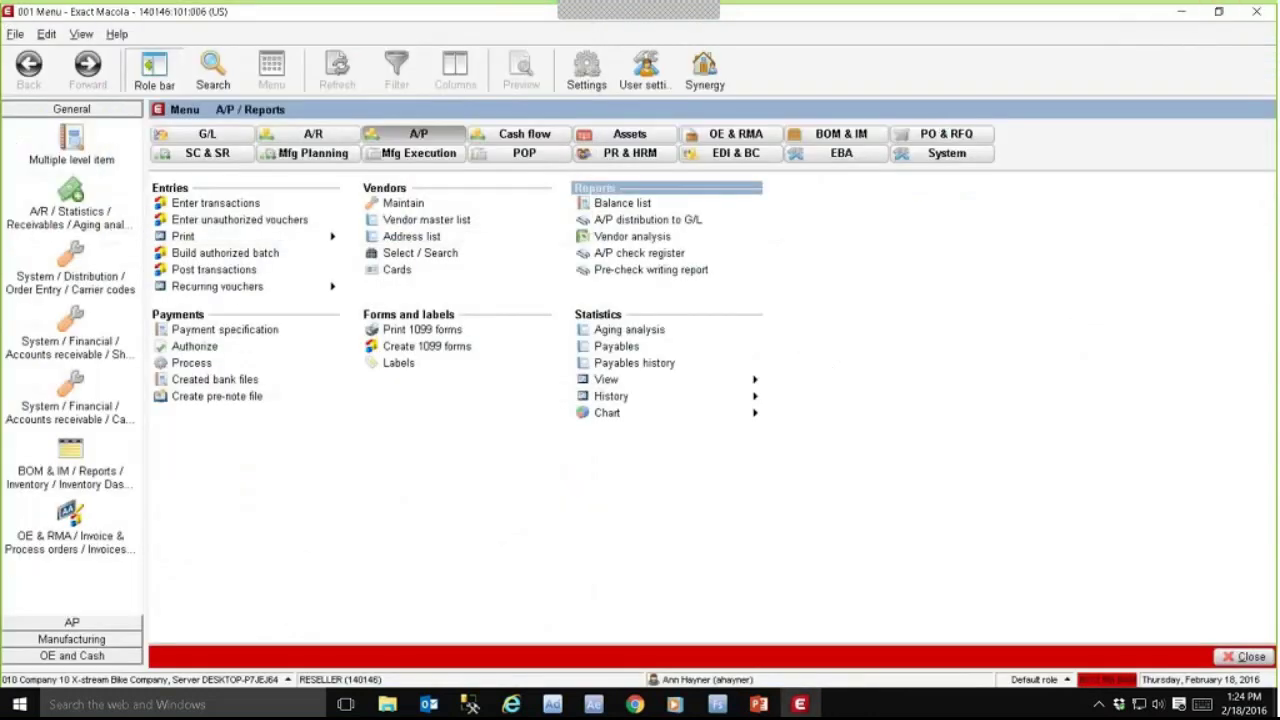
Step: Return to Agility Explorer and reload the receipts in PO Receiver To Create AP Voucher
click(1181, 12)
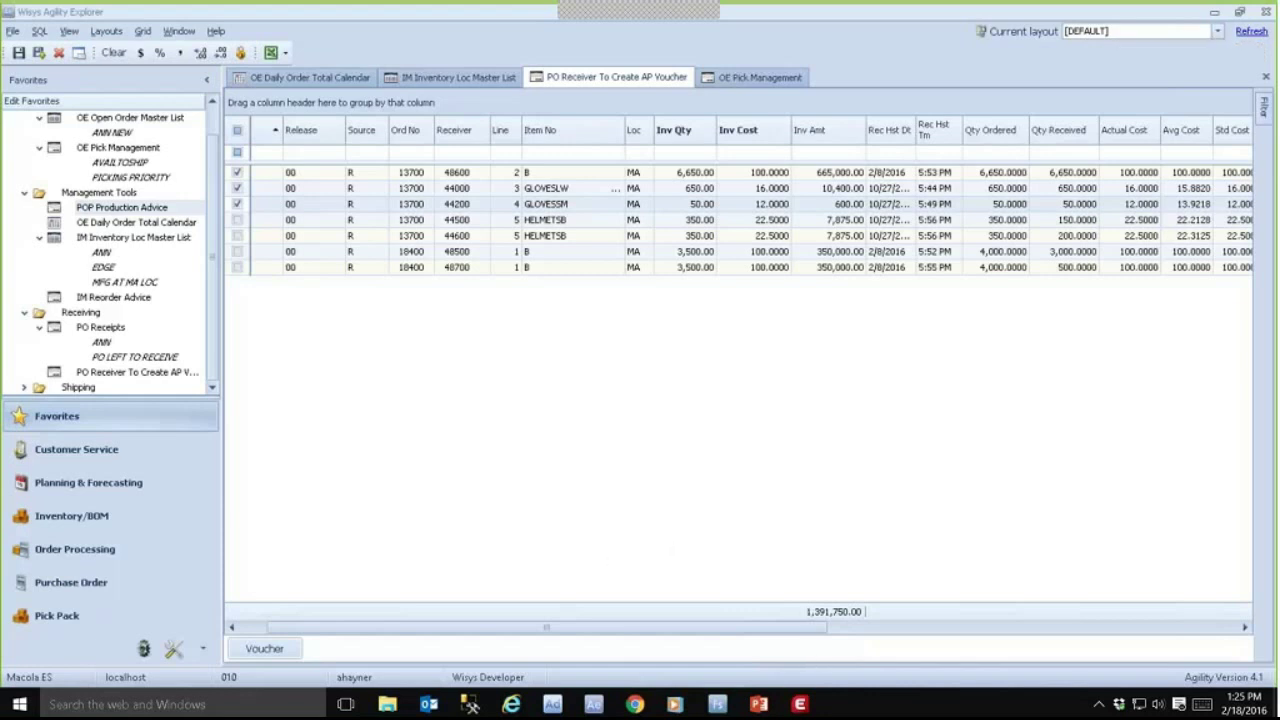
click(137, 372)
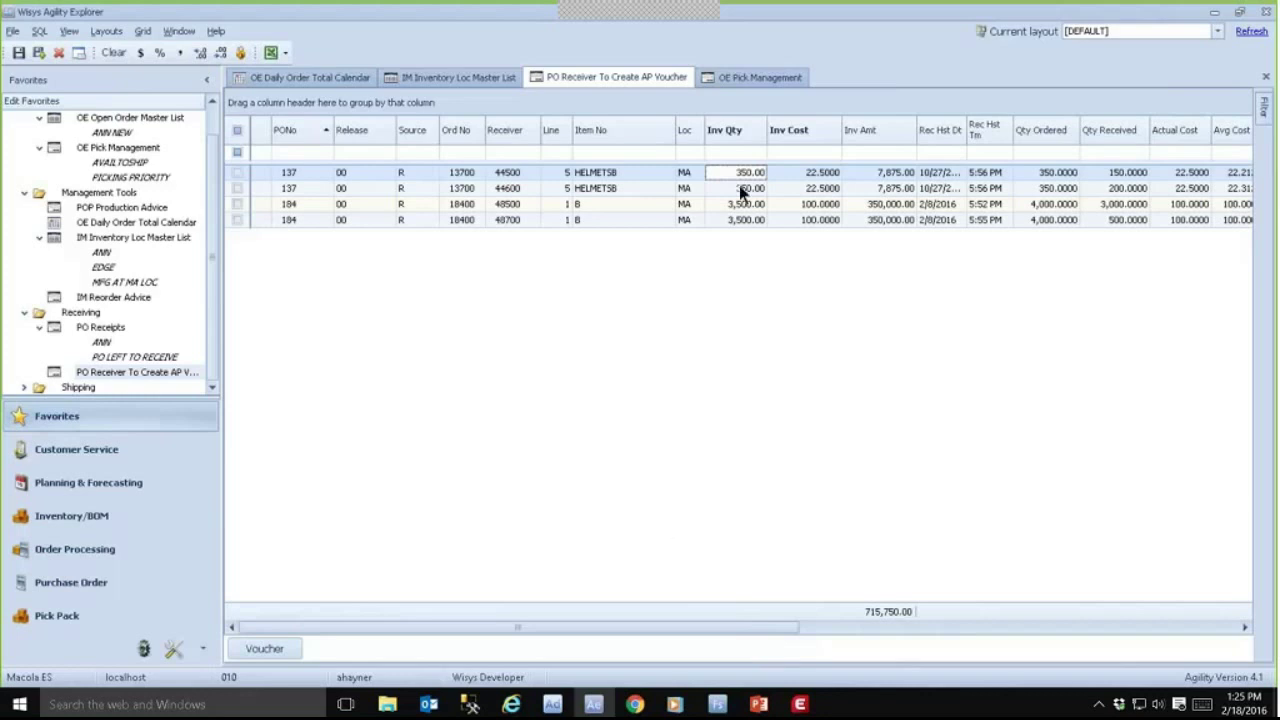
Step: Load OE Pick Management for location MA with the request date range set to This Month
click(748, 80)
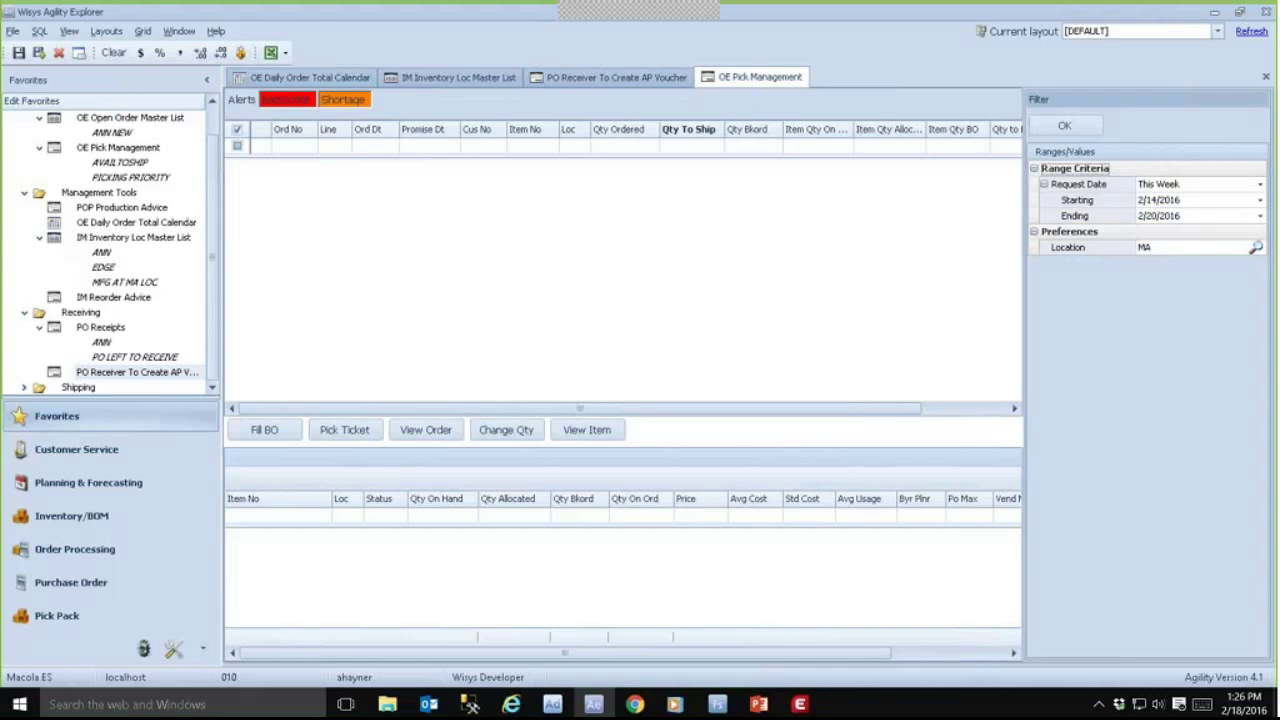
click(1260, 187)
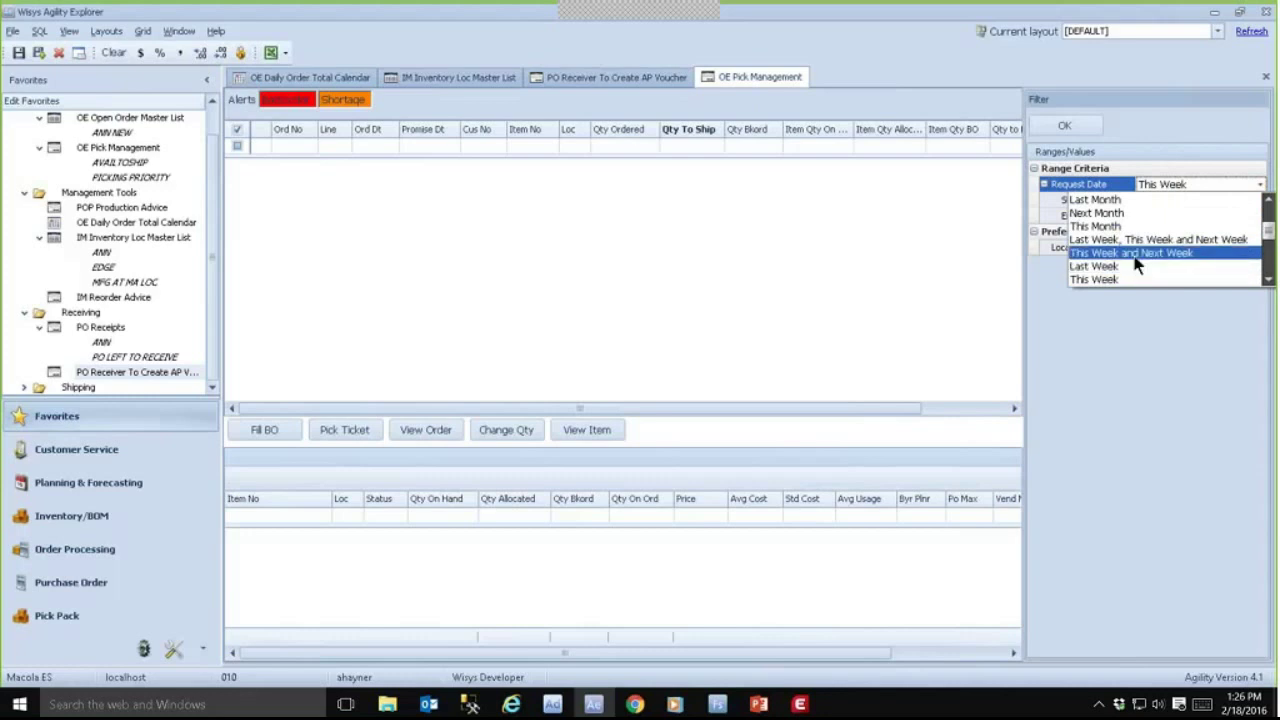
scroll(1135, 262, up, 1)
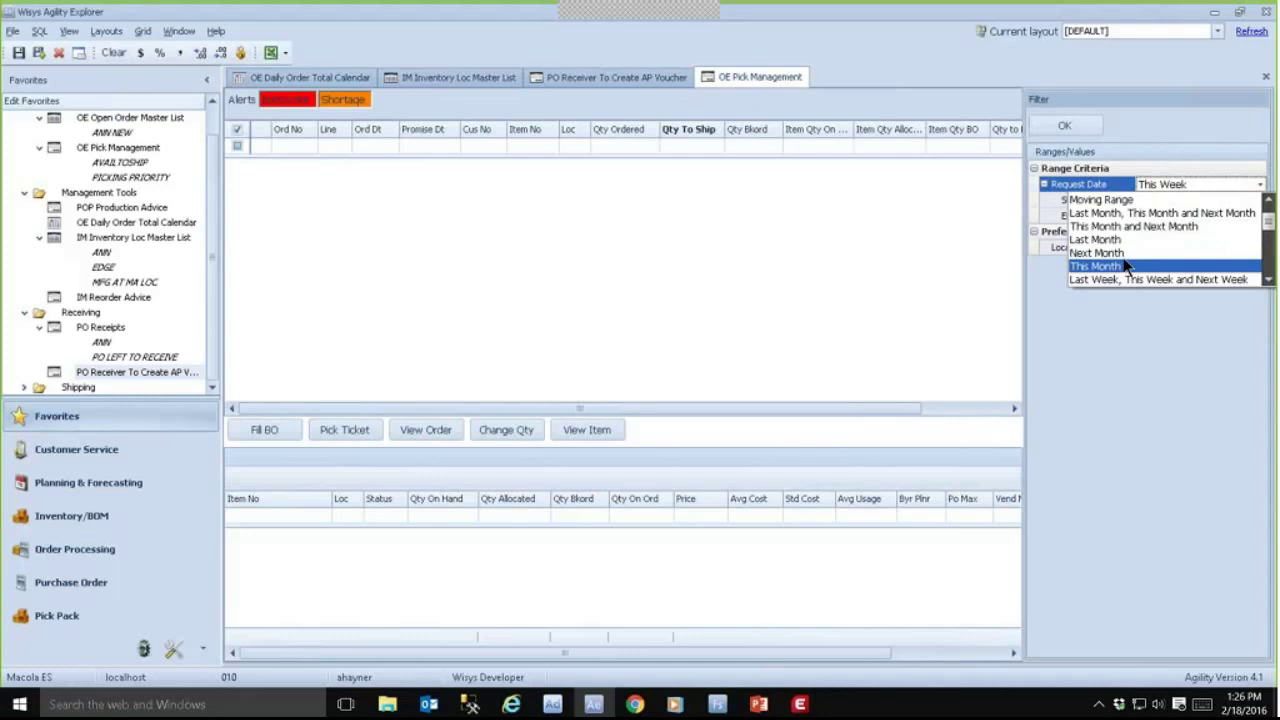
click(1124, 266)
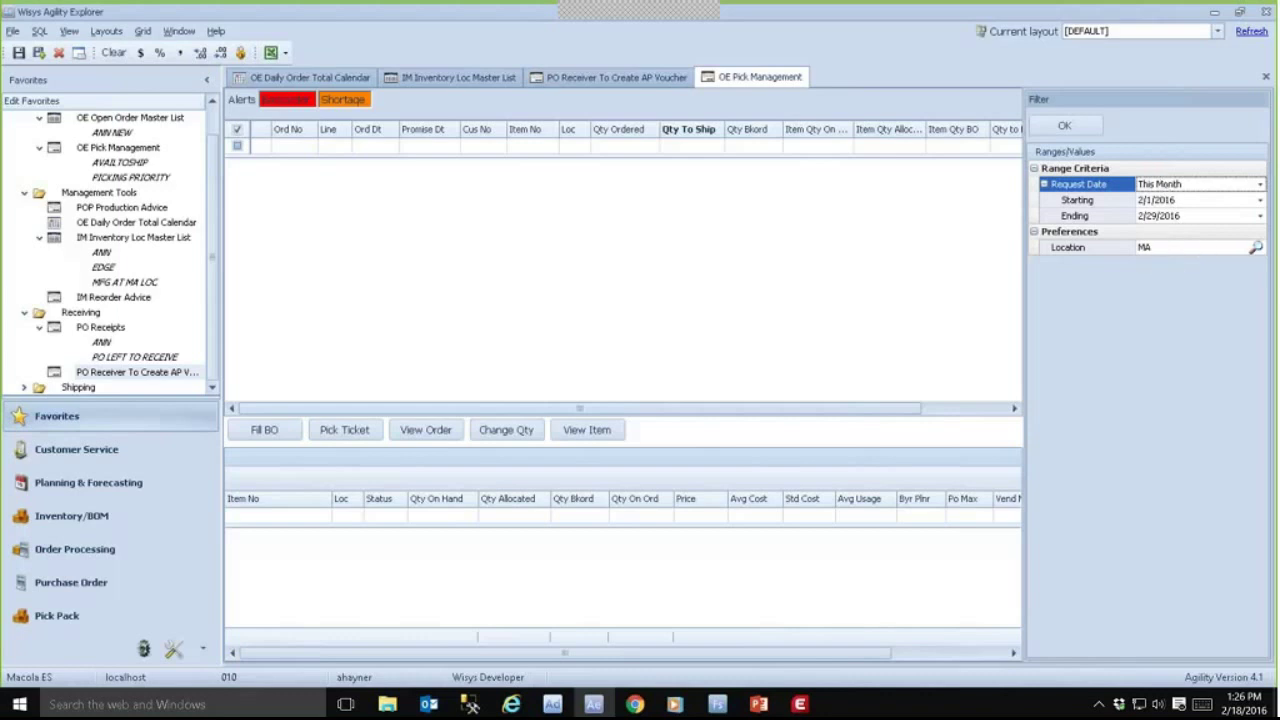
click(1064, 126)
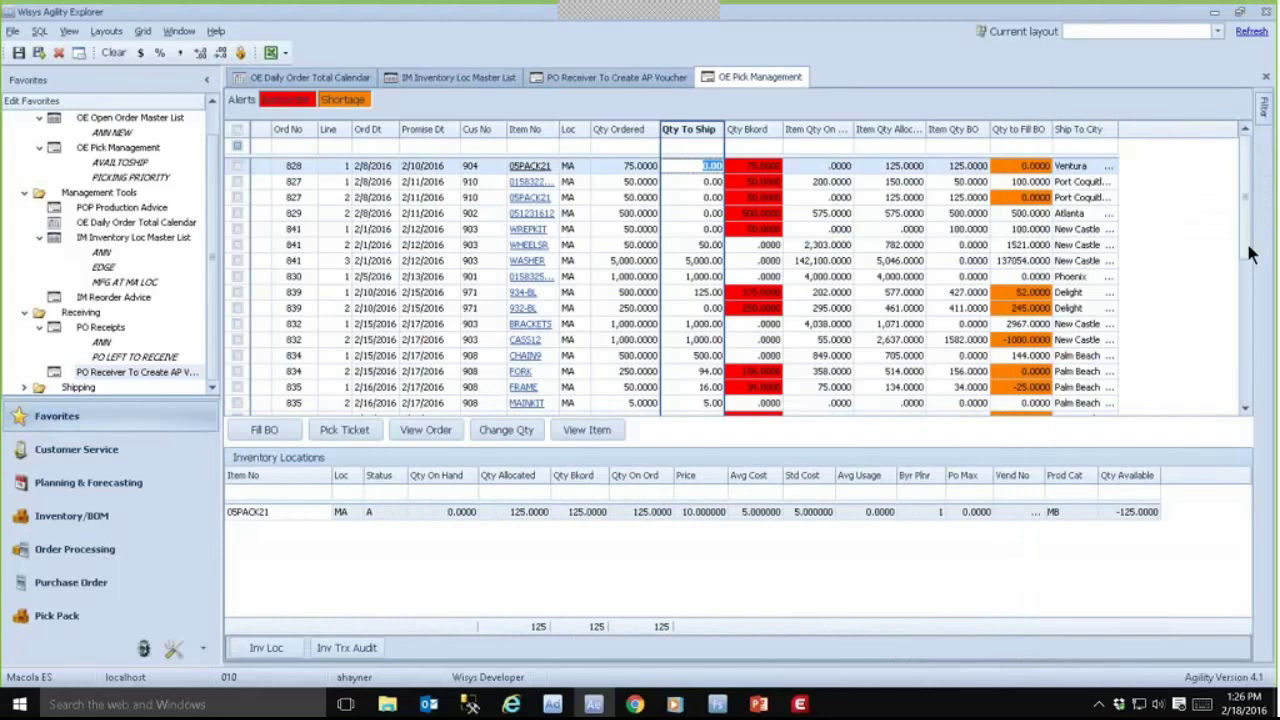
Step: Widen the Item Qty On Hand column and fill the backorder on the order line for item 051231612
click(1243, 263)
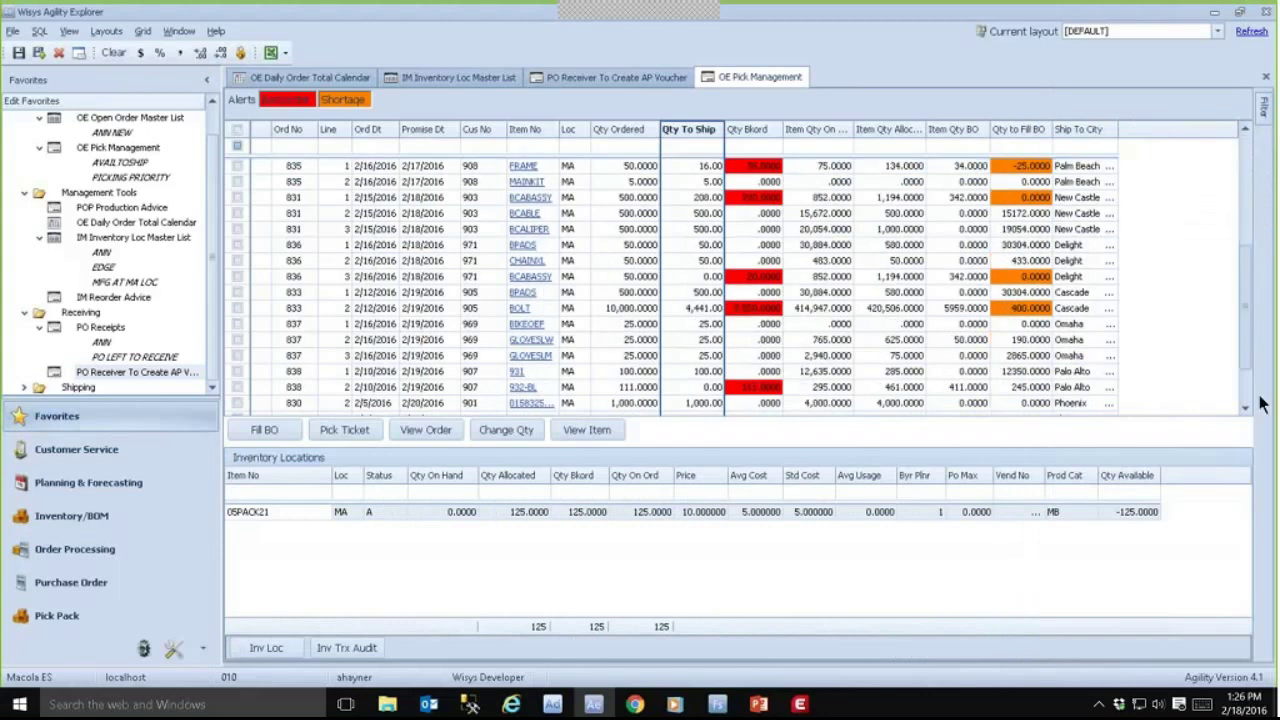
scroll(1169, 391, up, 5)
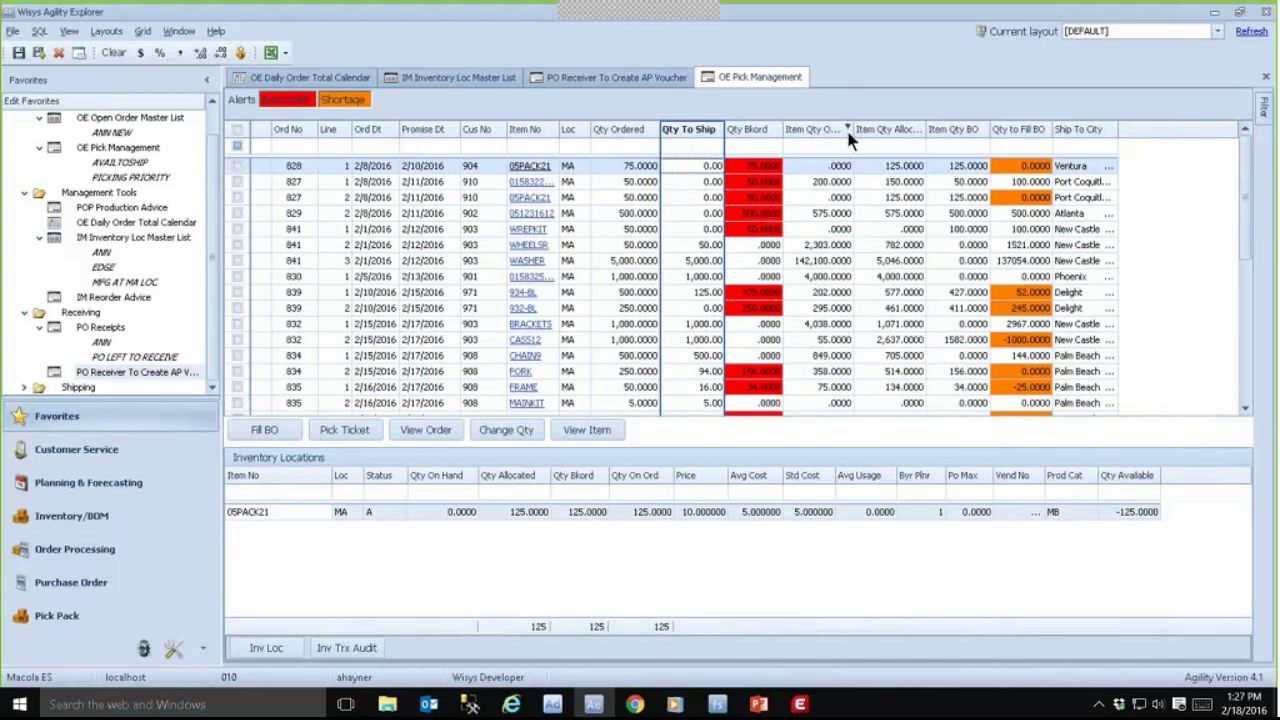
drag(852, 133, 879, 133)
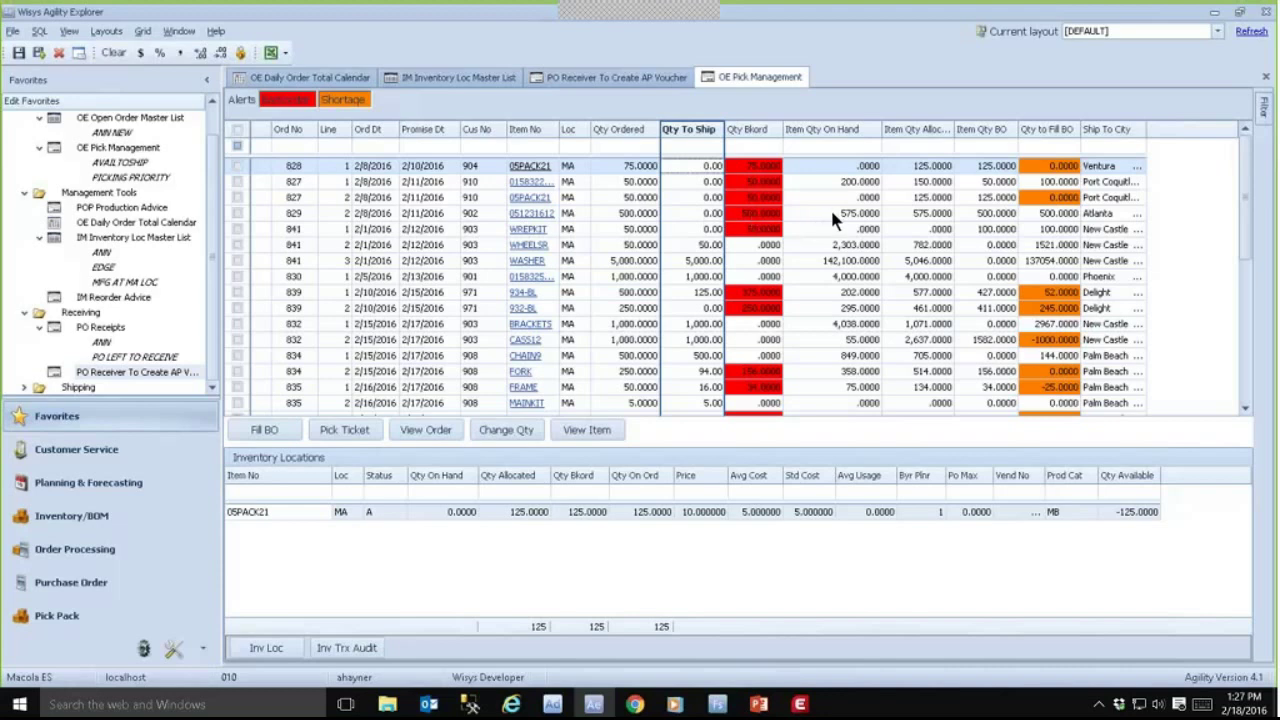
click(234, 214)
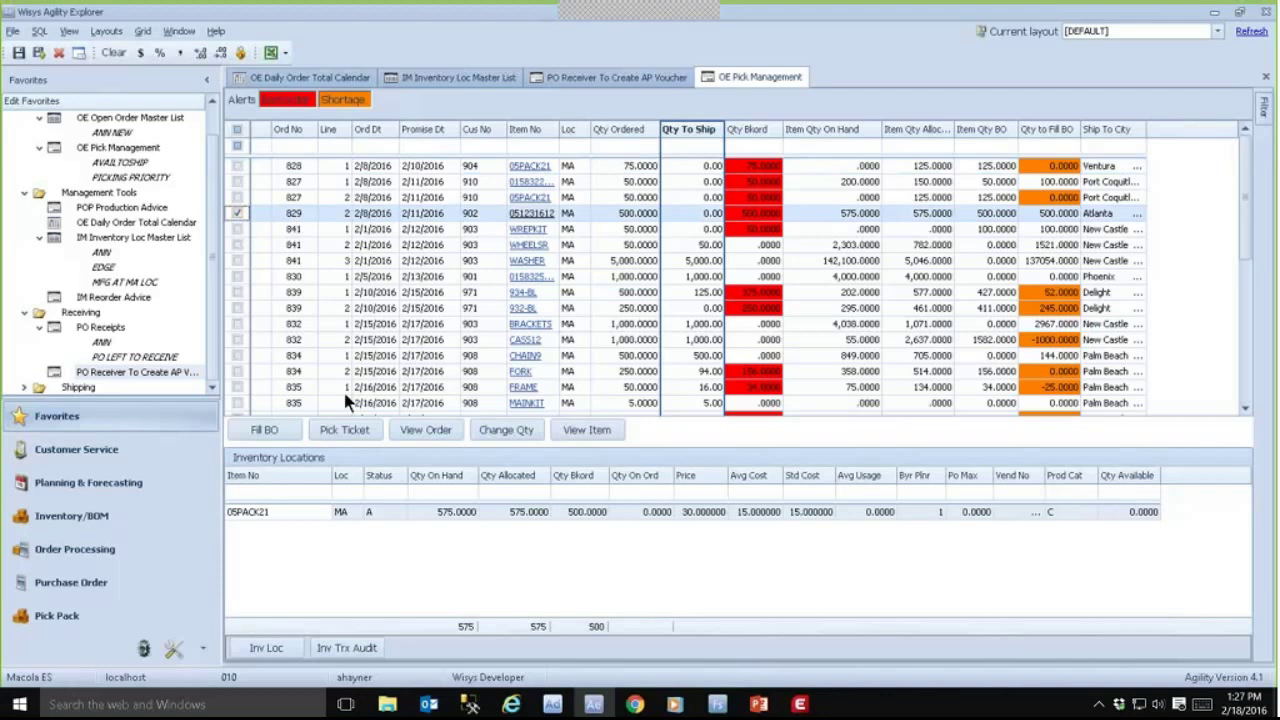
click(279, 429)
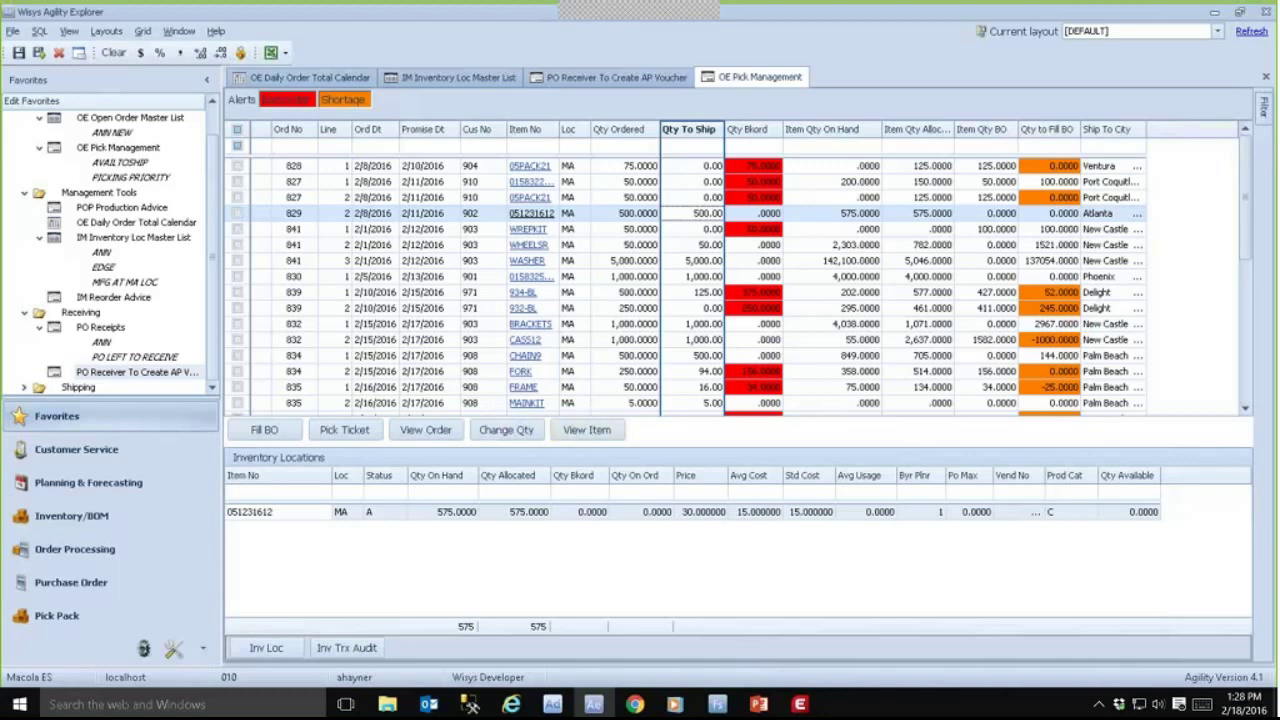
click(290, 258)
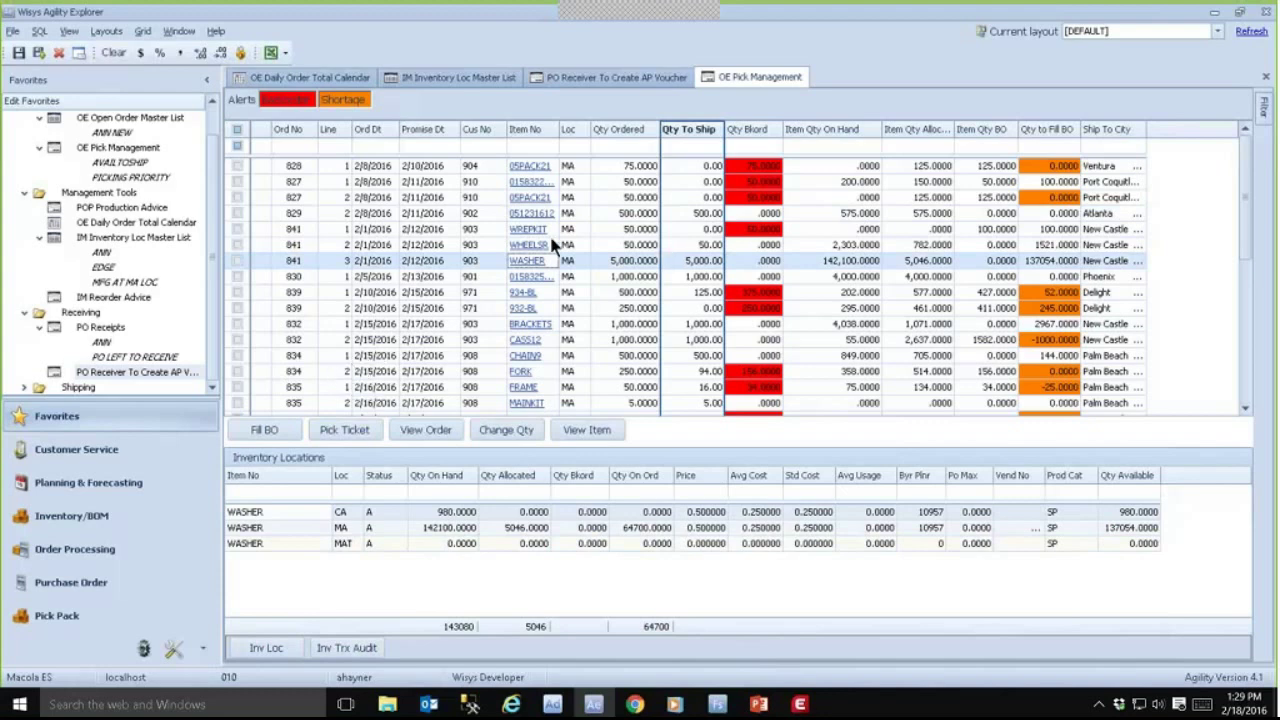
click(236, 245)
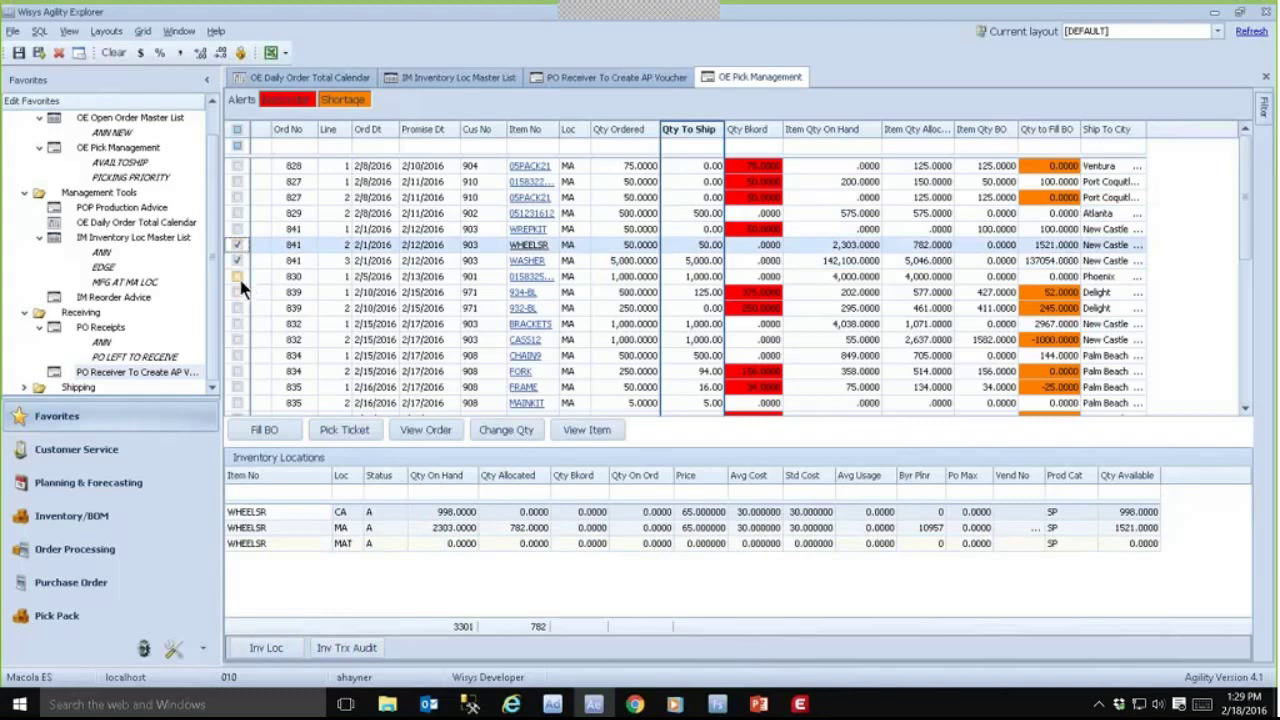
click(238, 276)
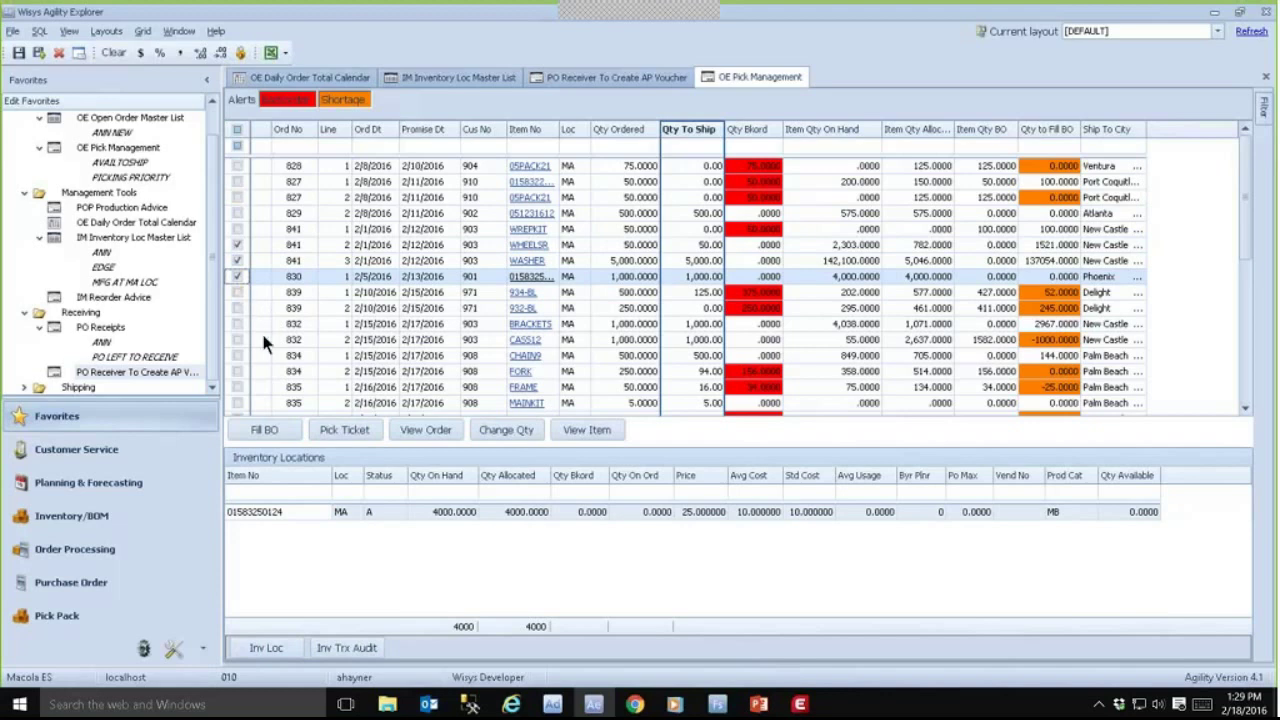
click(344, 430)
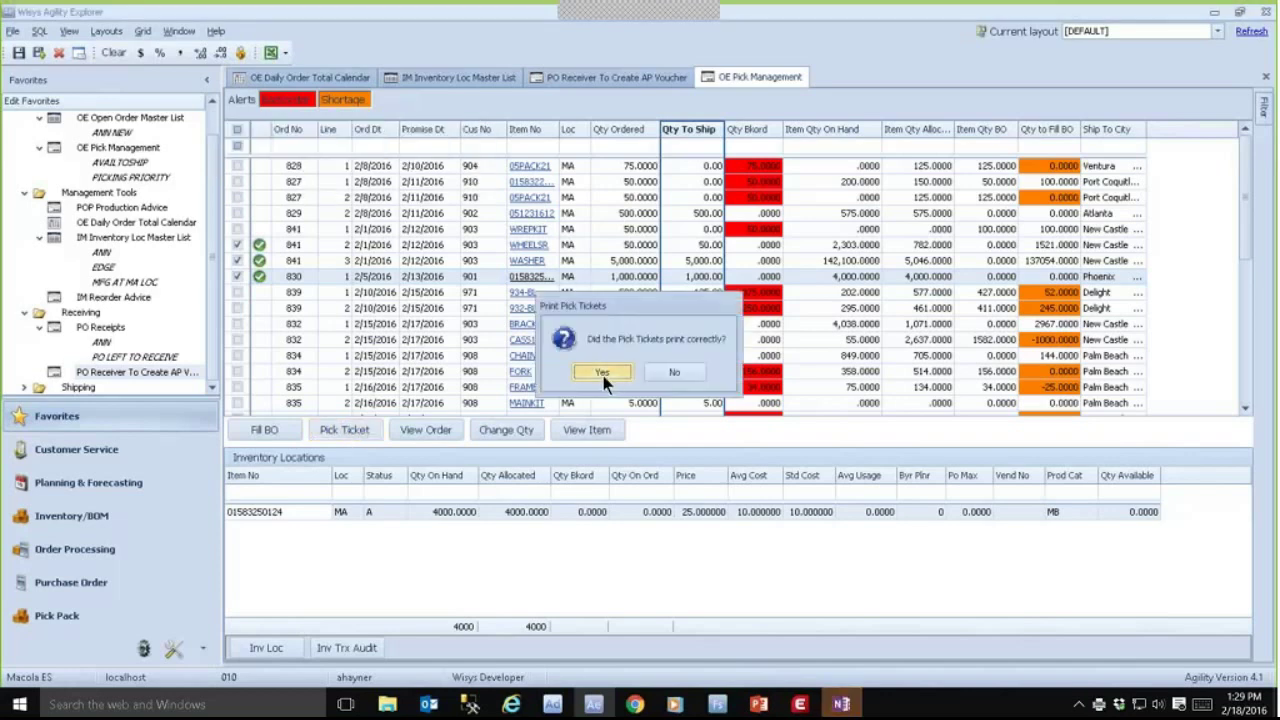
Step: Check the picking tickets in the OneNote printout and confirm in Agility Explorer that they printed correctly
click(841, 704)
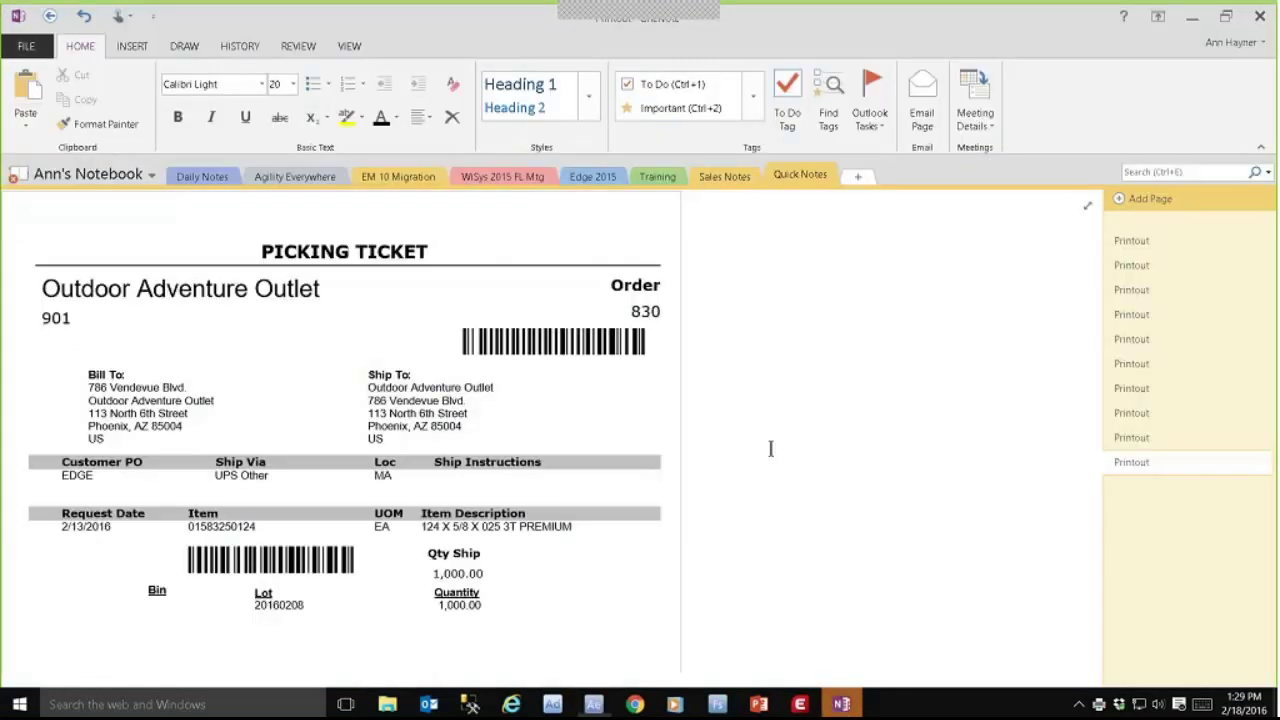
scroll(782, 498, down, 3)
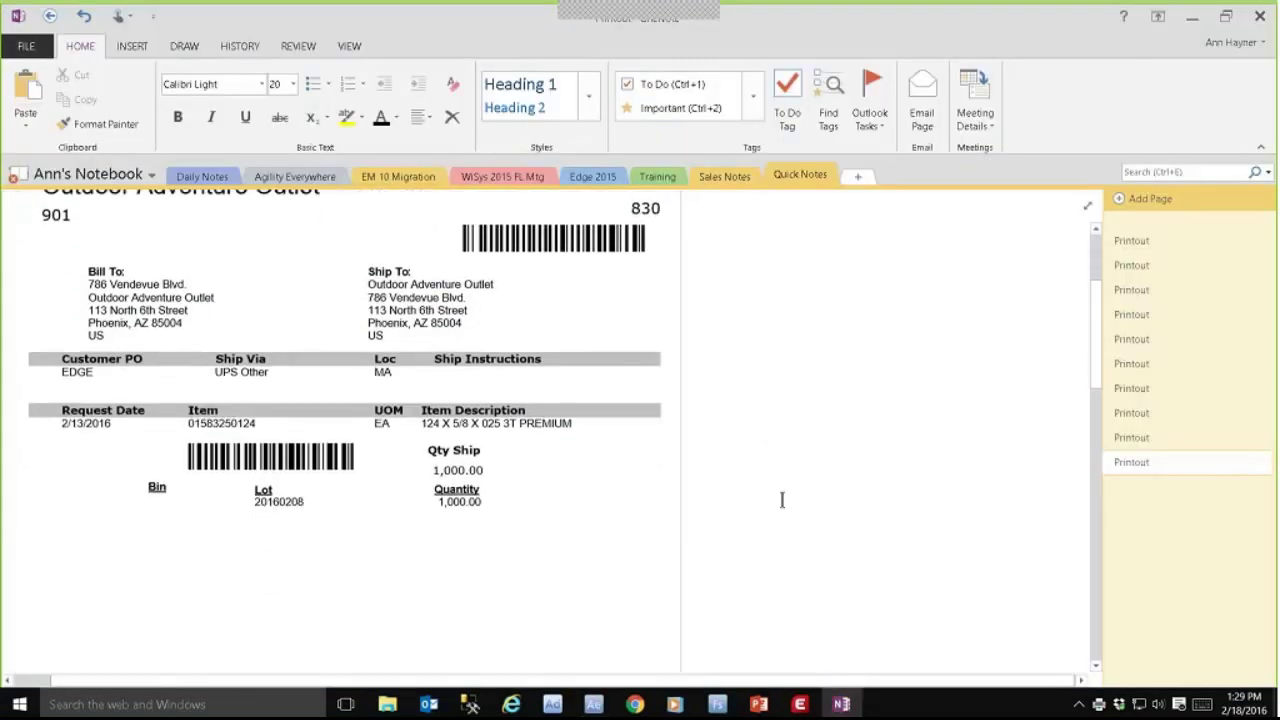
scroll(782, 498, up, 3)
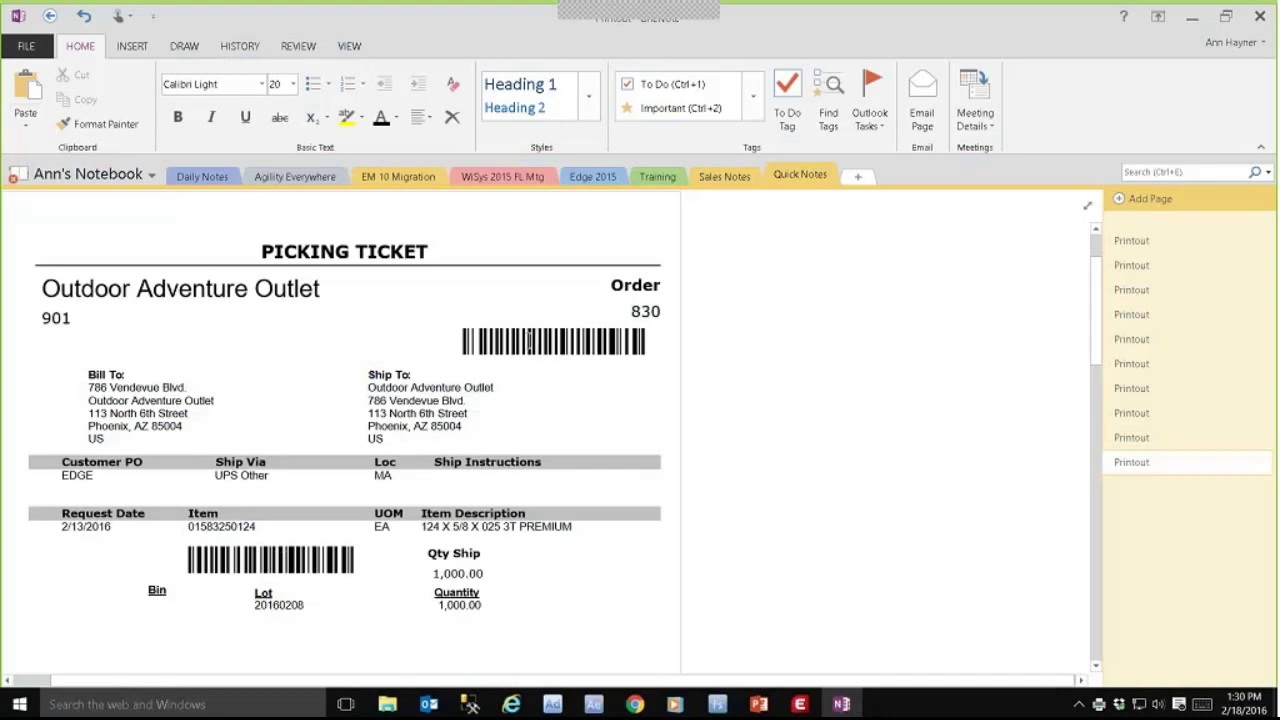
scroll(302, 548, down, 3)
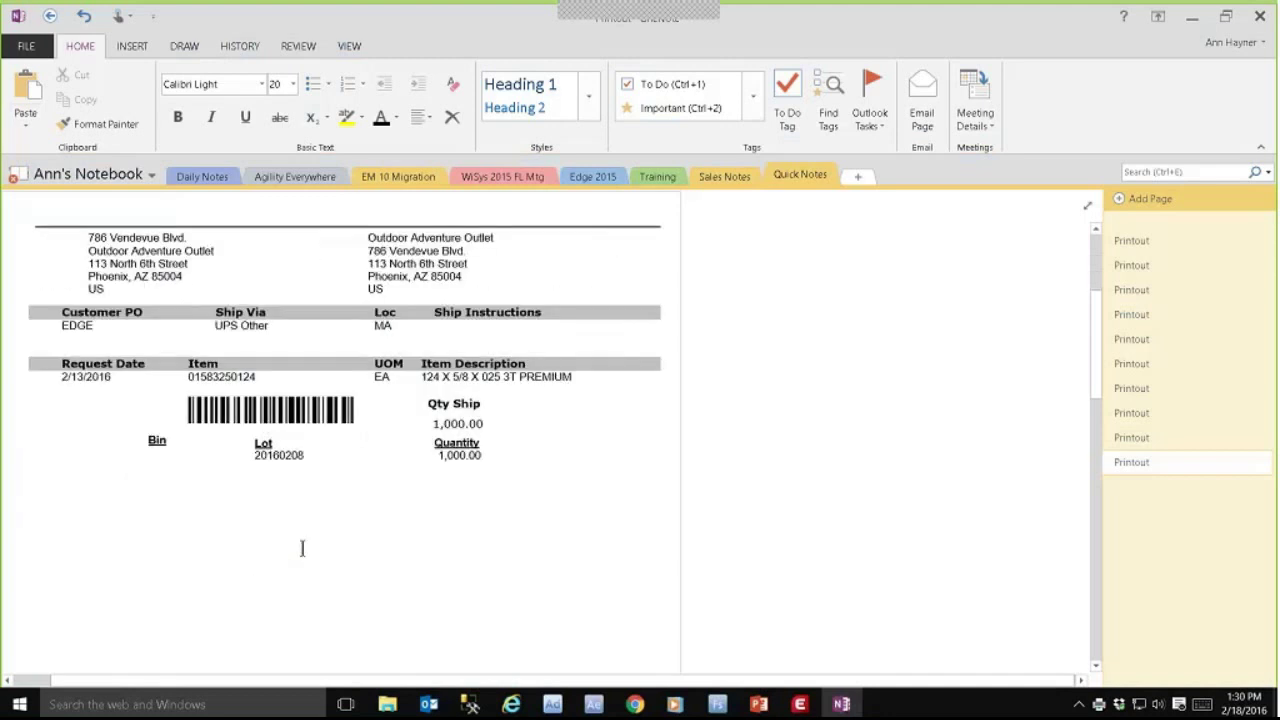
scroll(302, 548, down, 10)
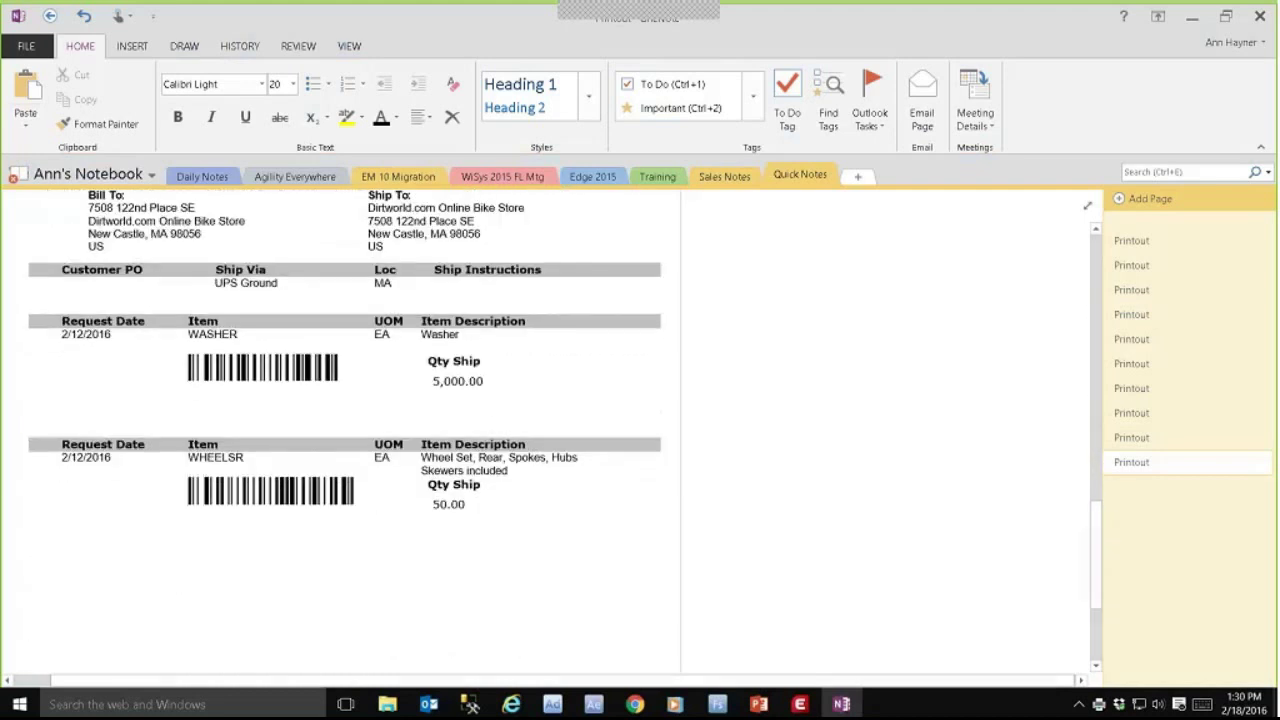
click(1192, 16)
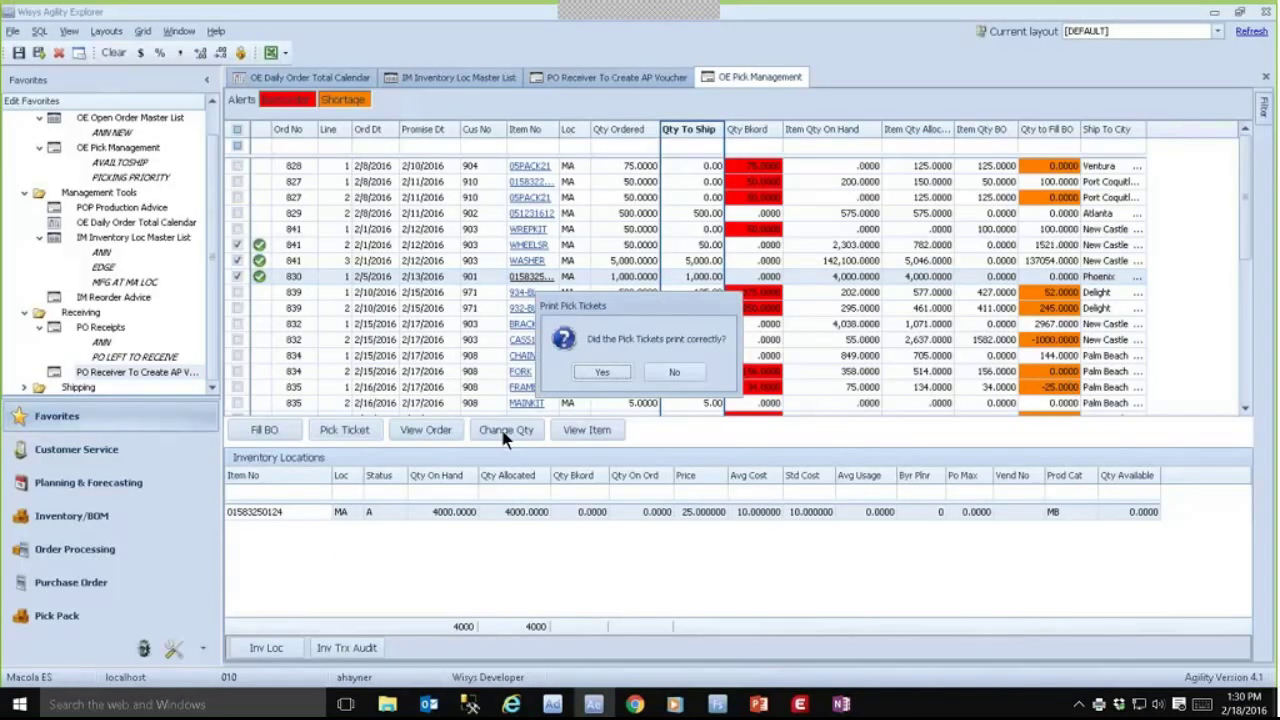
click(604, 371)
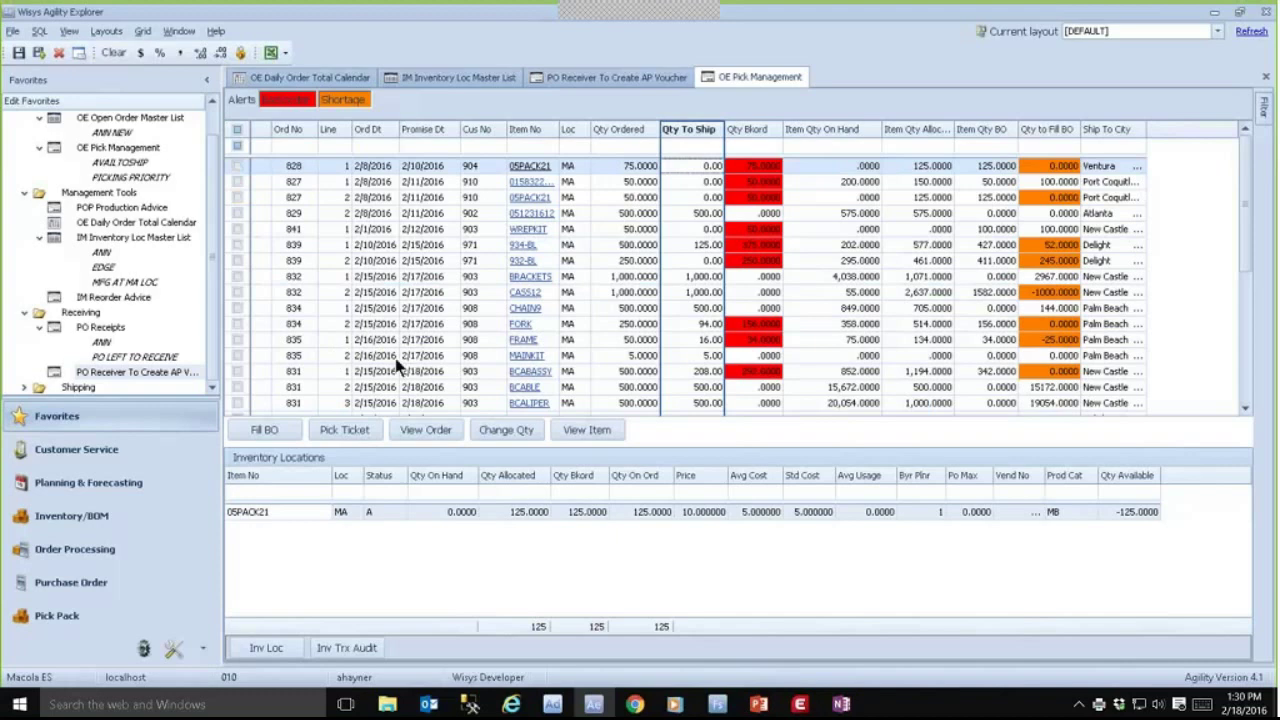
Step: Reload OE Pick Management with the request date range set to This Week and Next Week for location MA
click(1263, 110)
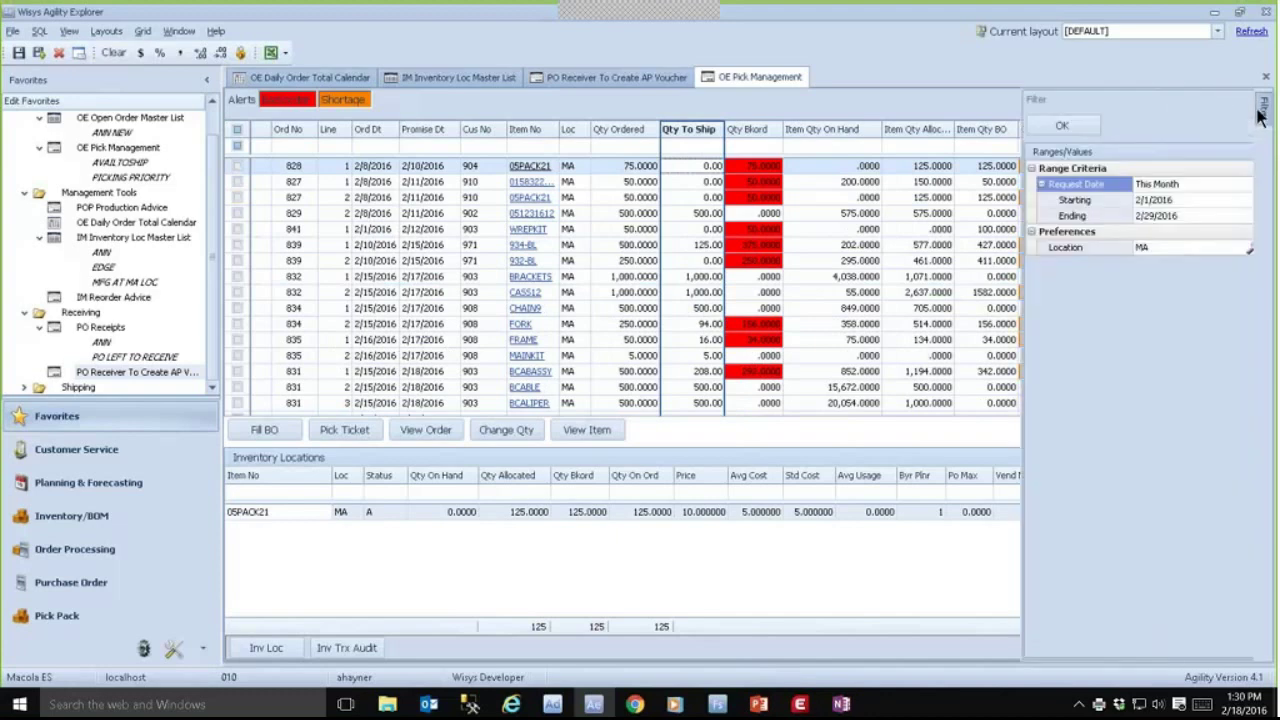
click(1160, 188)
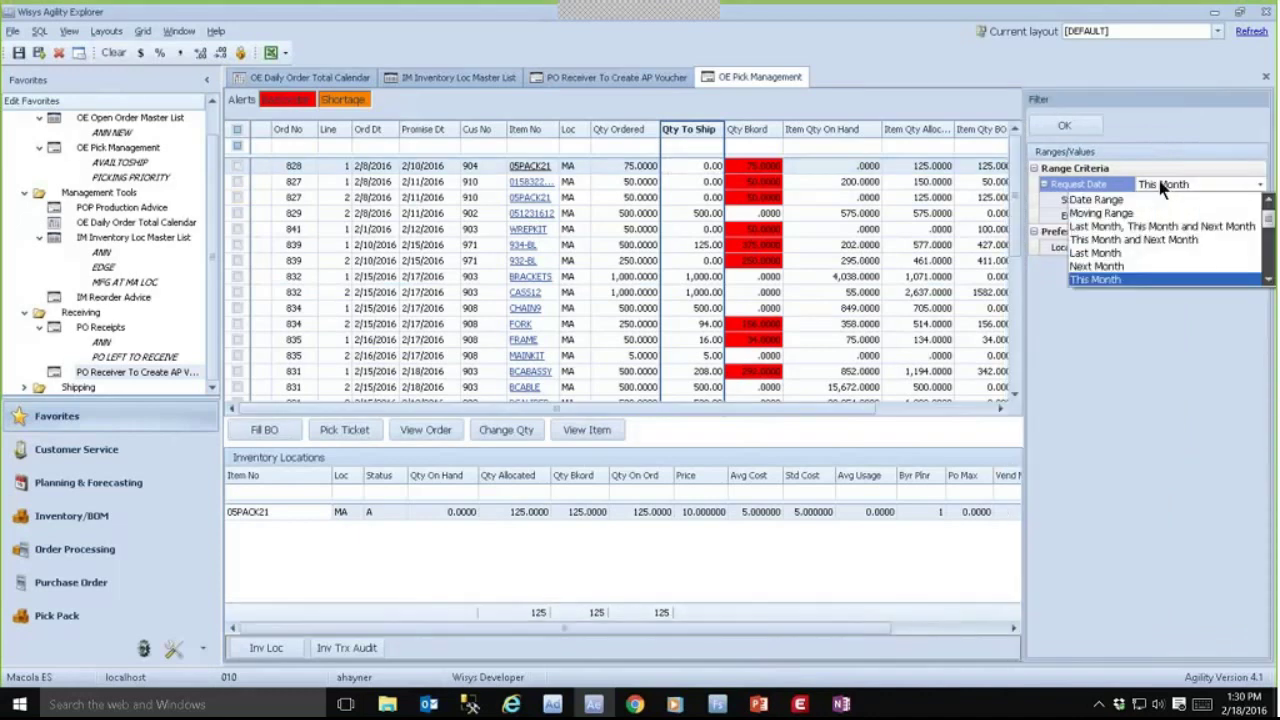
scroll(1150, 262, down, 1)
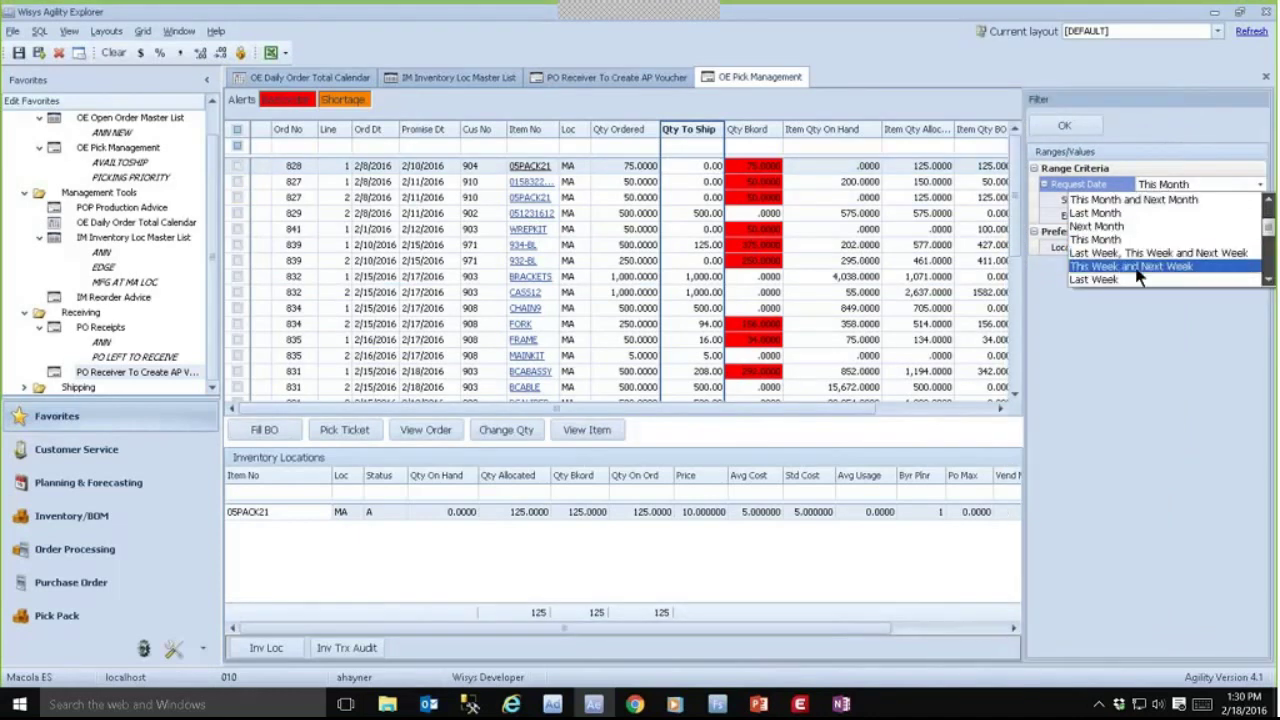
click(1136, 268)
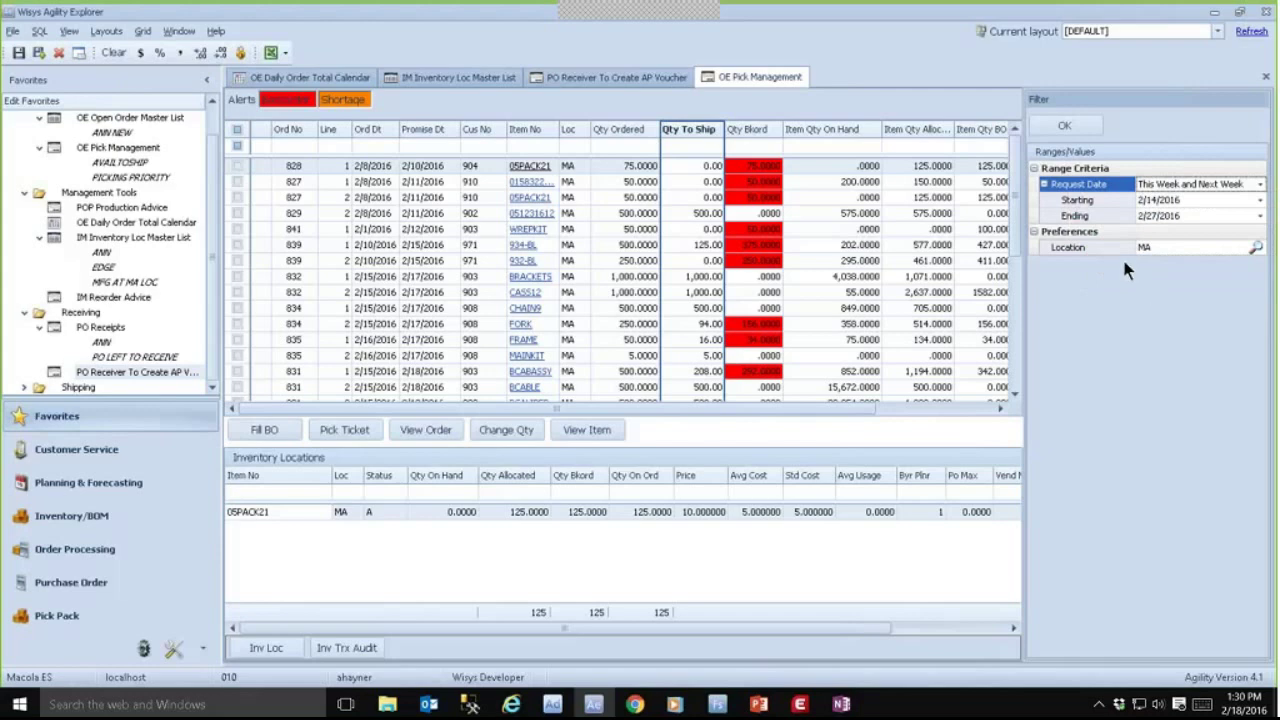
click(1062, 126)
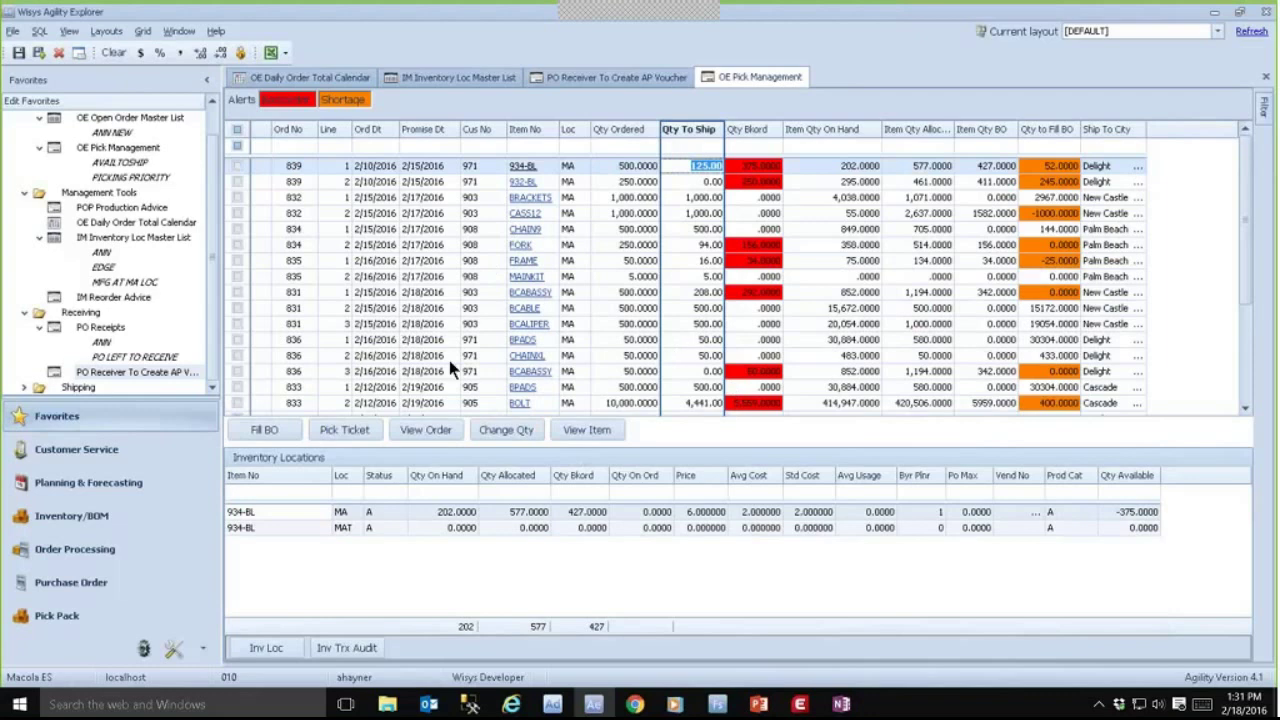
Step: Switch to the PowerPoint slide show and advance past the OE Pick Management slide to the Agility Design Studio slide
key(alt+Tab)
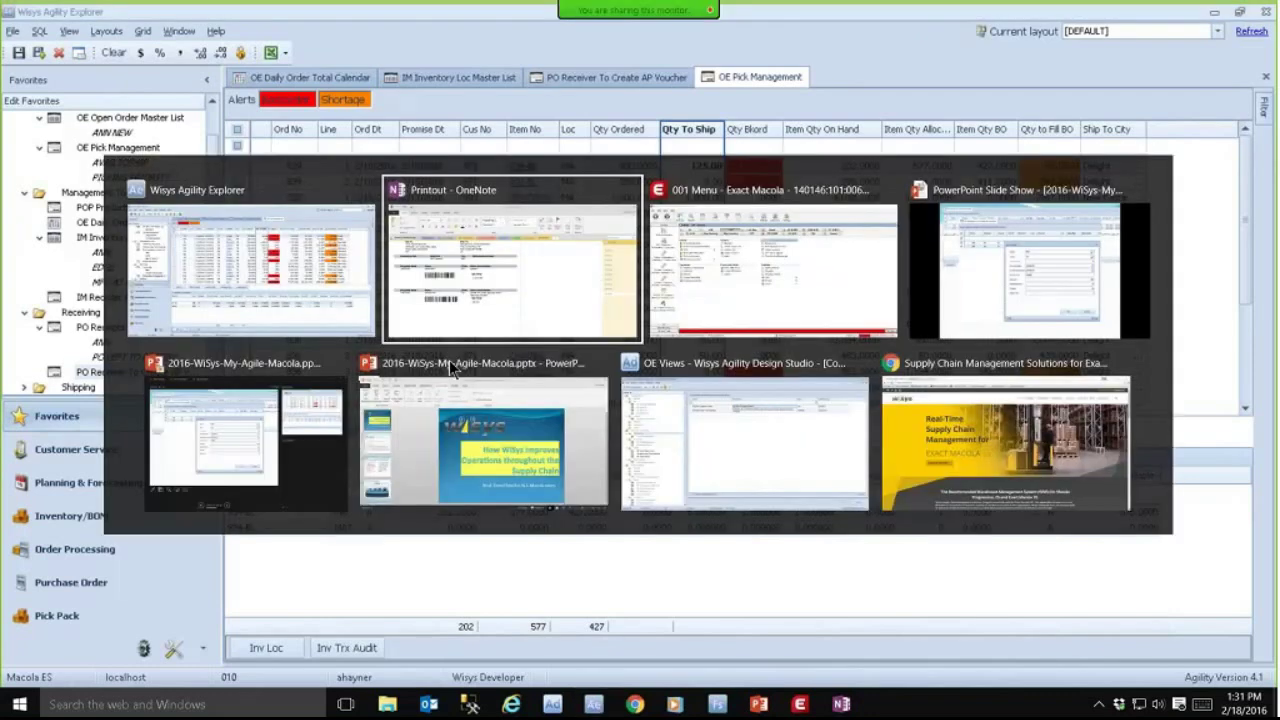
key(alt+Tab)
key(alt+Tab)
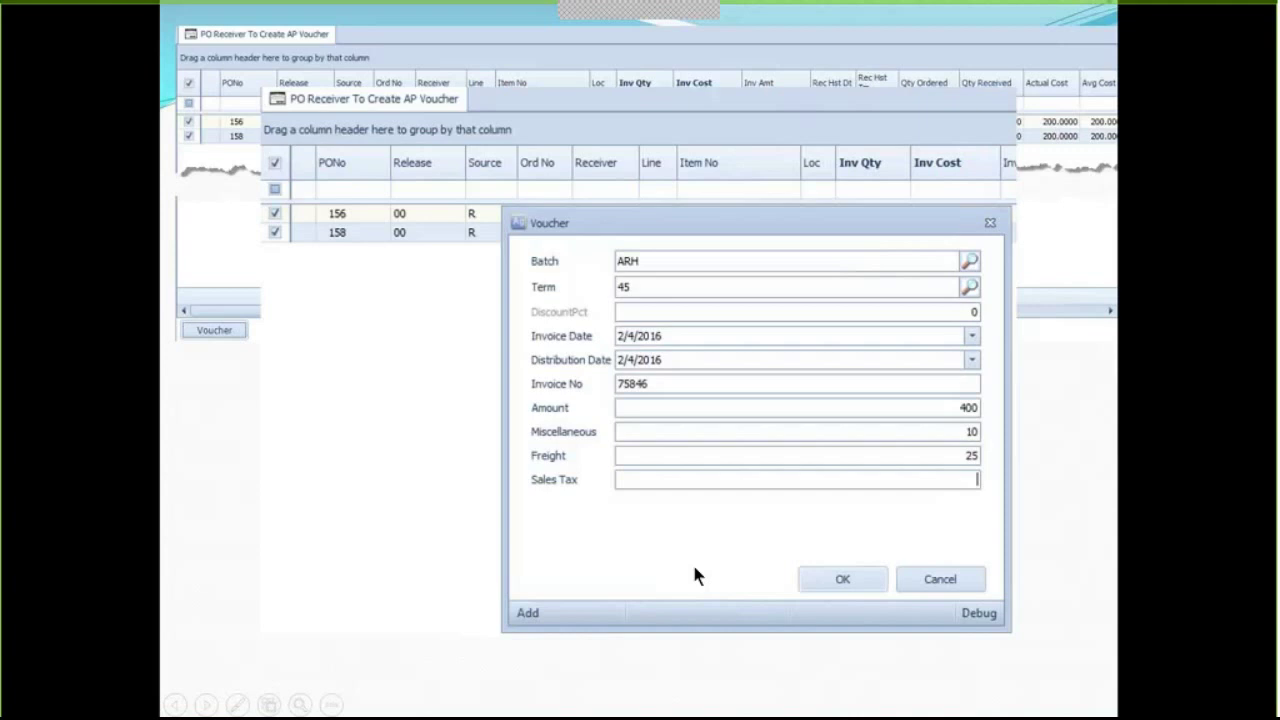
key(Right)
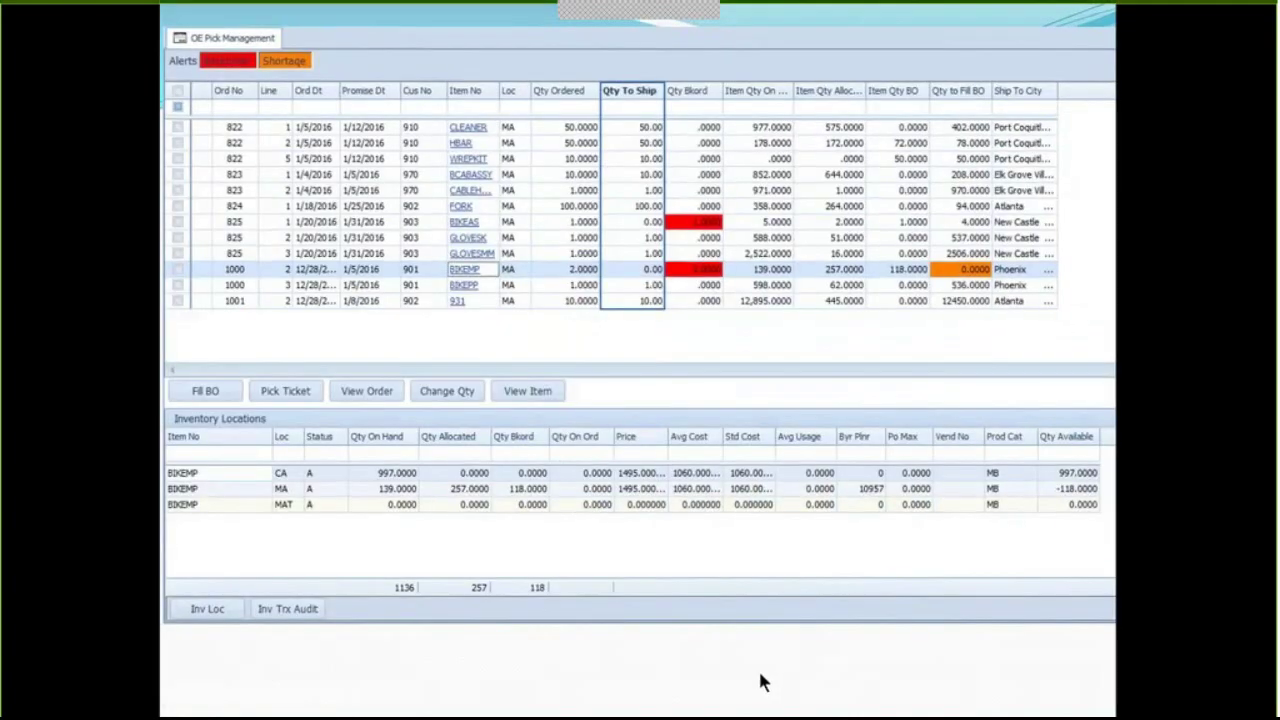
key(Right)
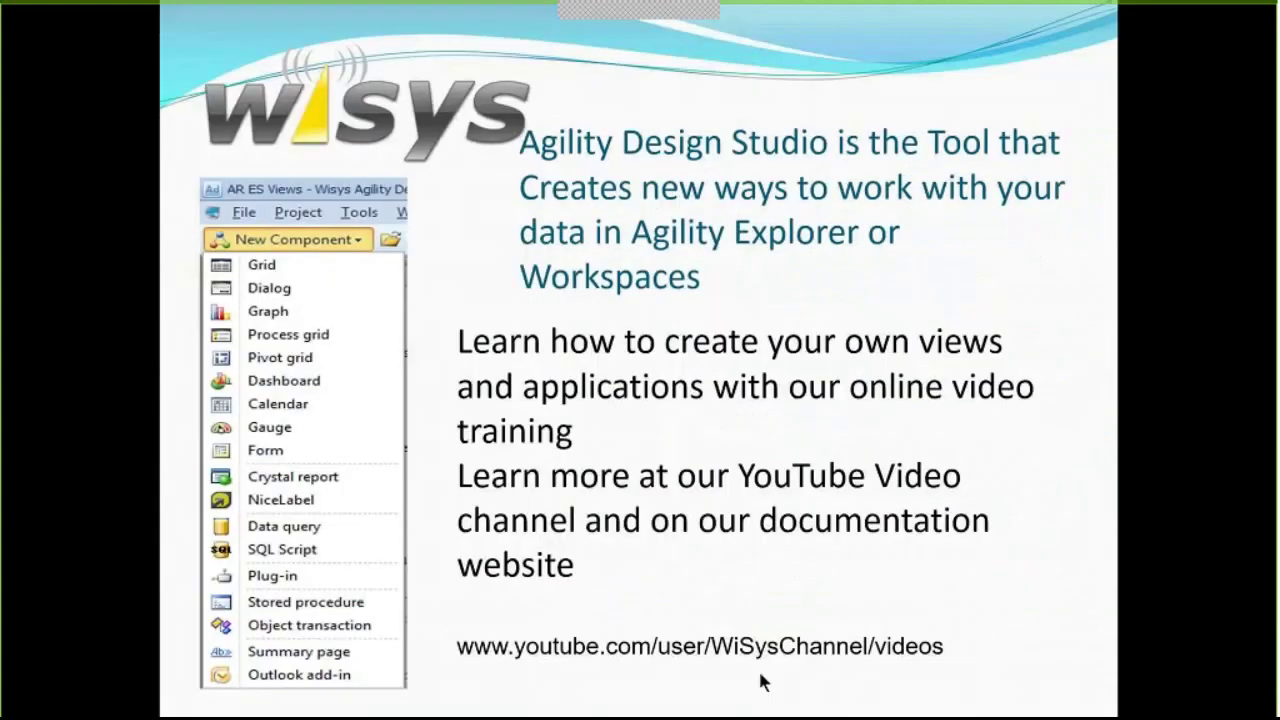
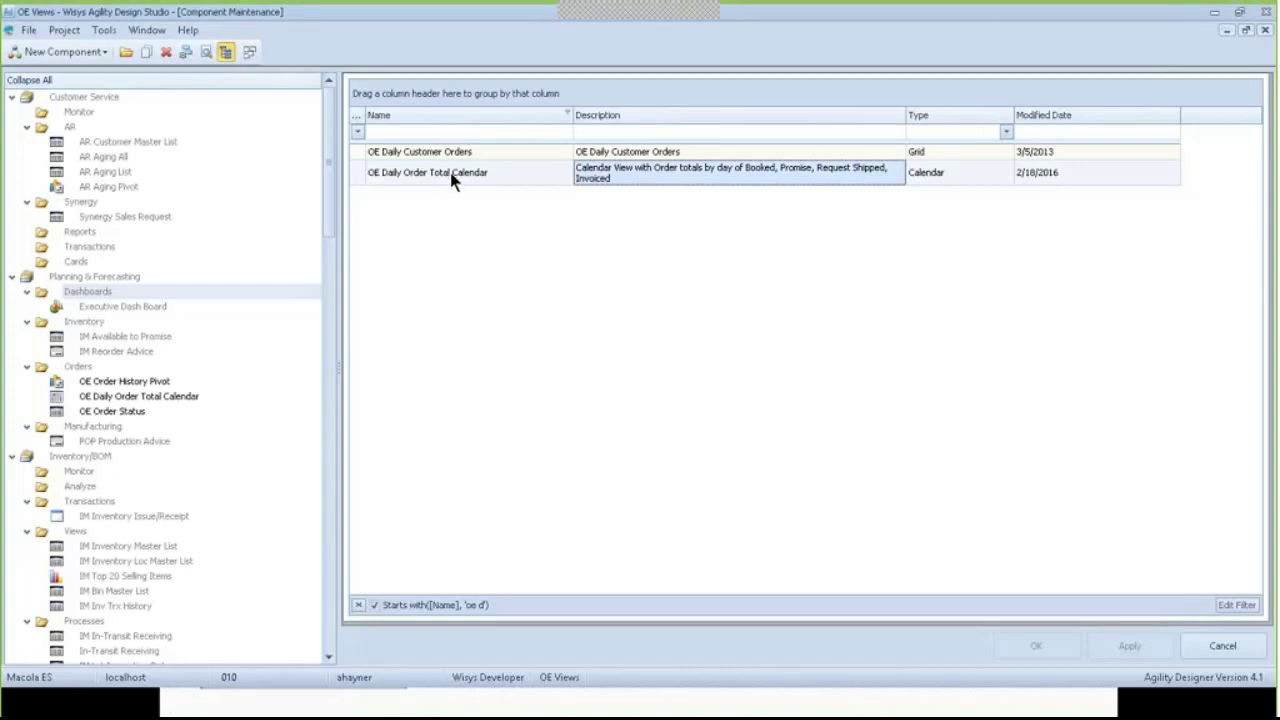
Step: Open the OE Daily Order Total Calendar component in Agility Design Studio and examine its SQL statement and query data
right_click(446, 147)
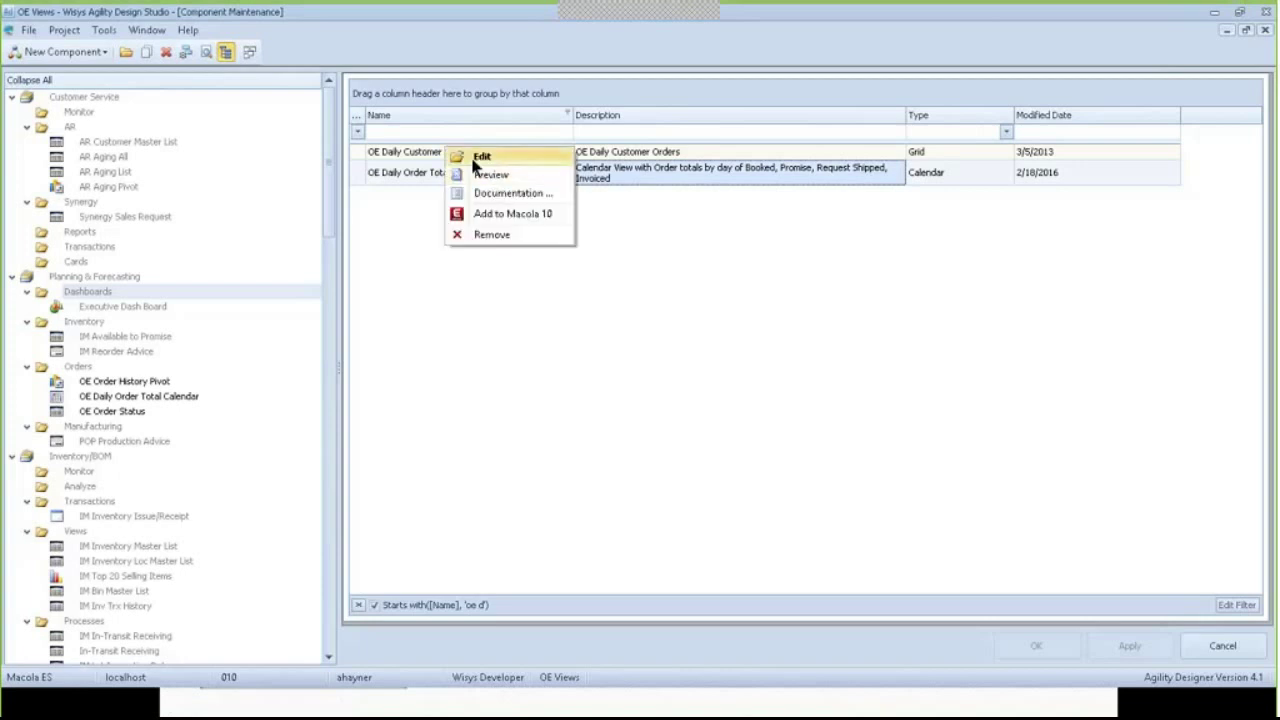
click(471, 190)
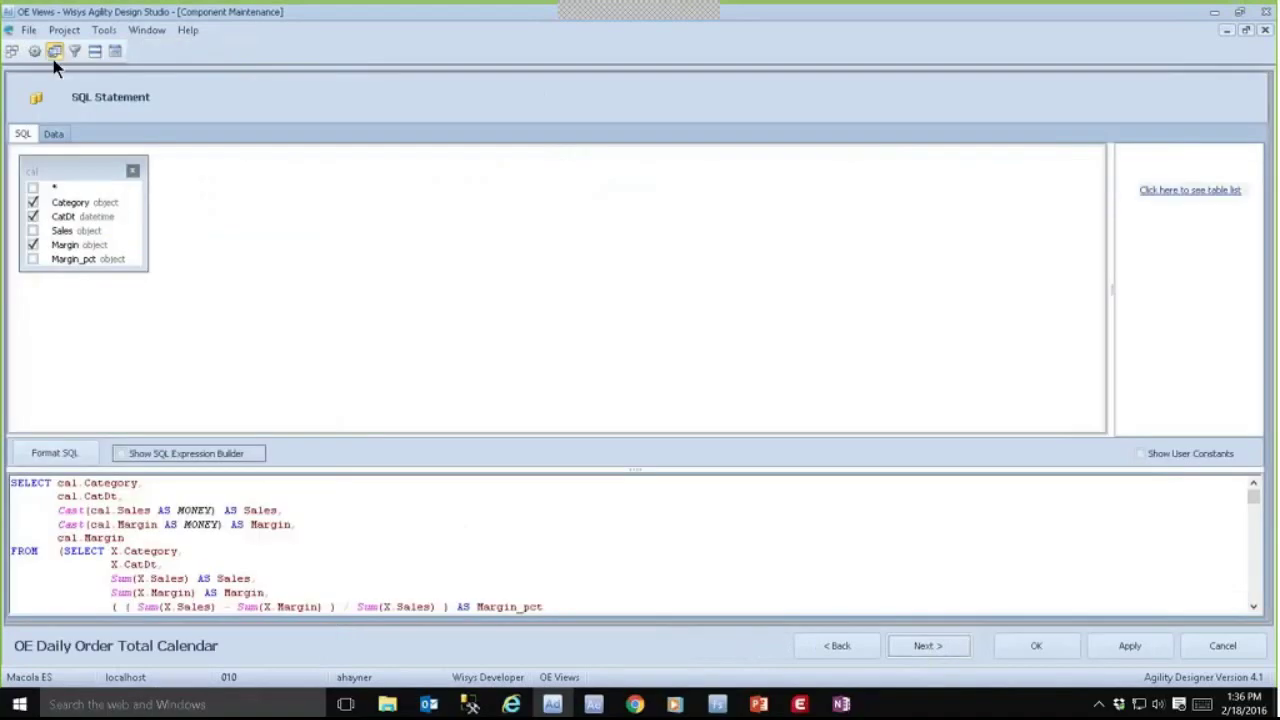
scroll(366, 531, down, 3)
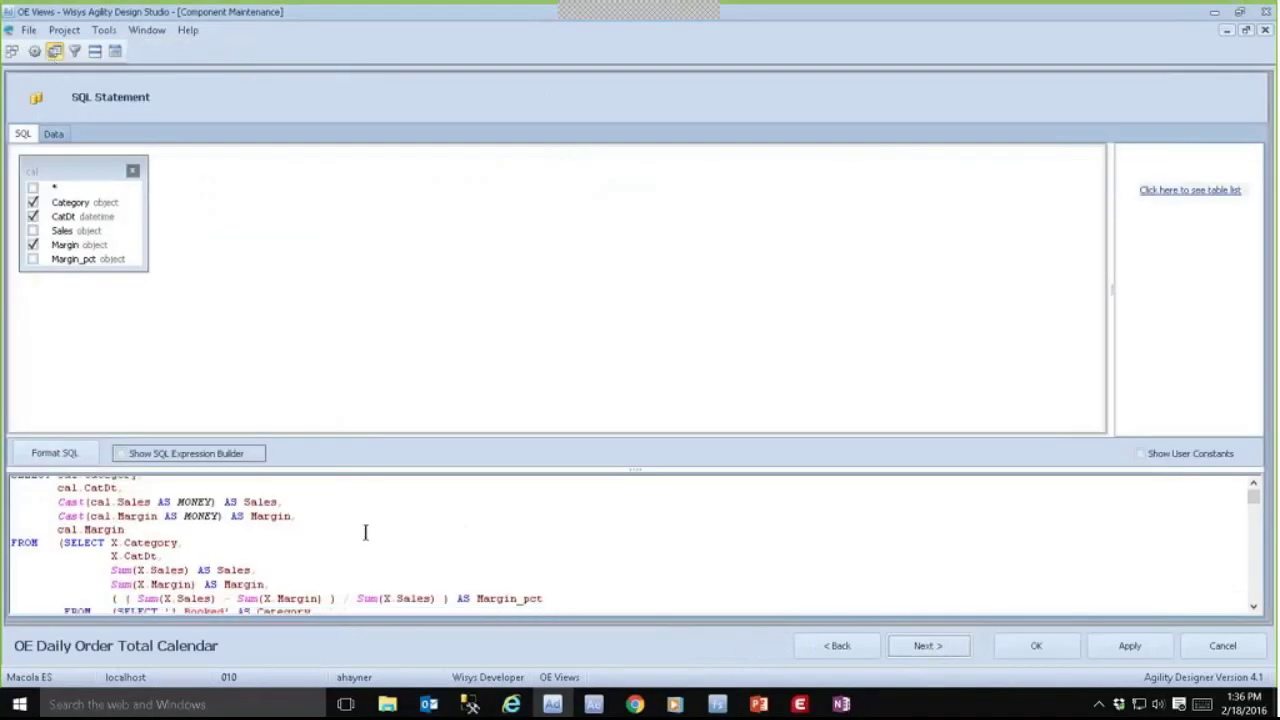
scroll(374, 546, up, 3)
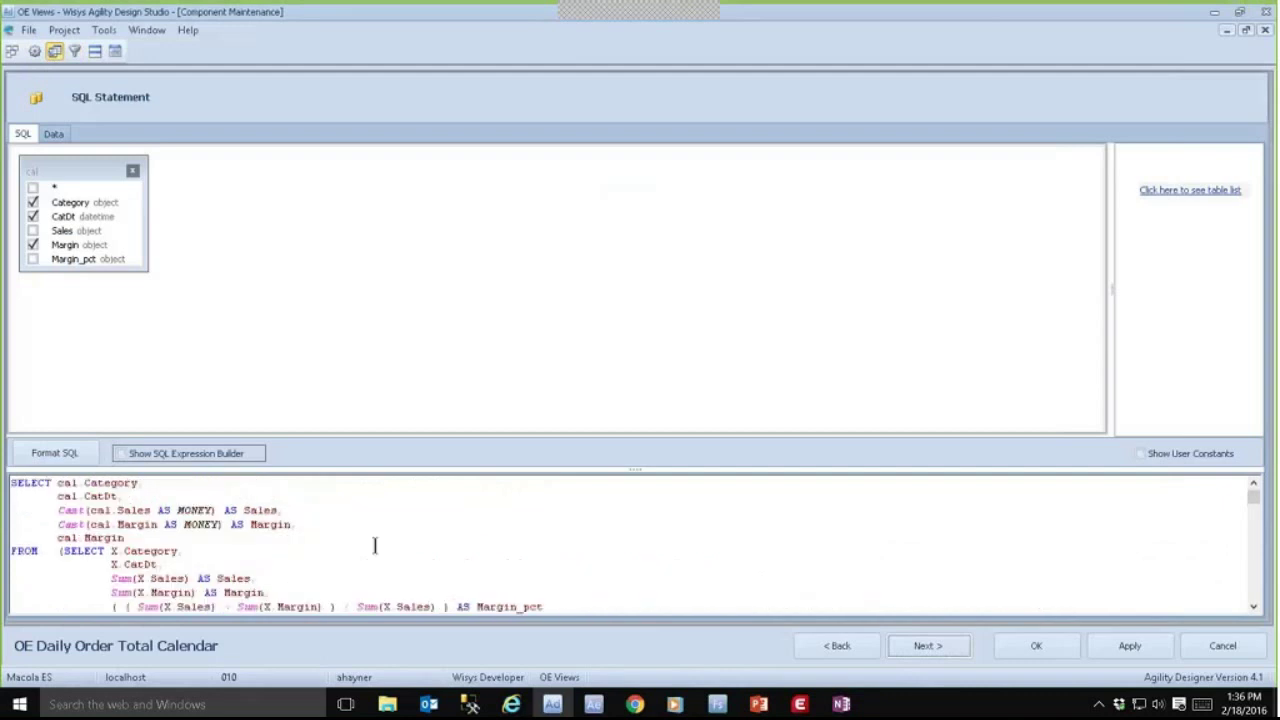
click(54, 135)
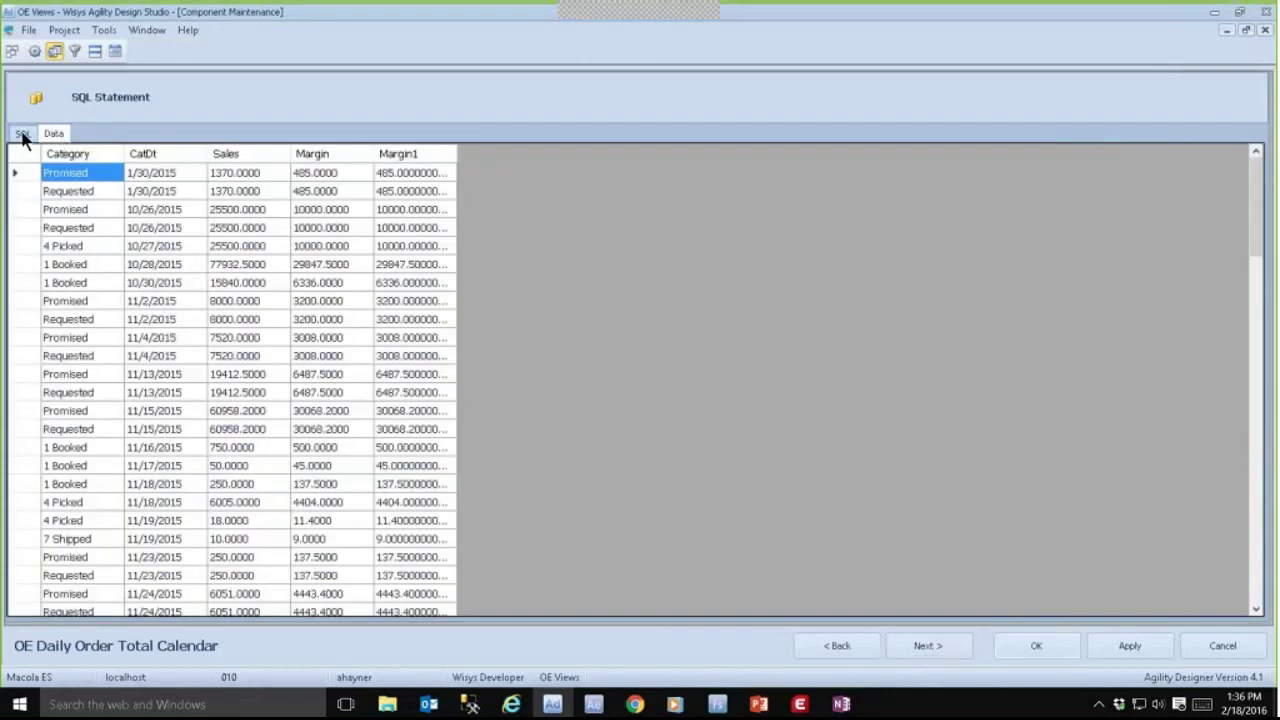
click(22, 136)
Step: Review the calendar component's filter columns, detail link, calendar definition and general settings, and close it with OK
click(75, 53)
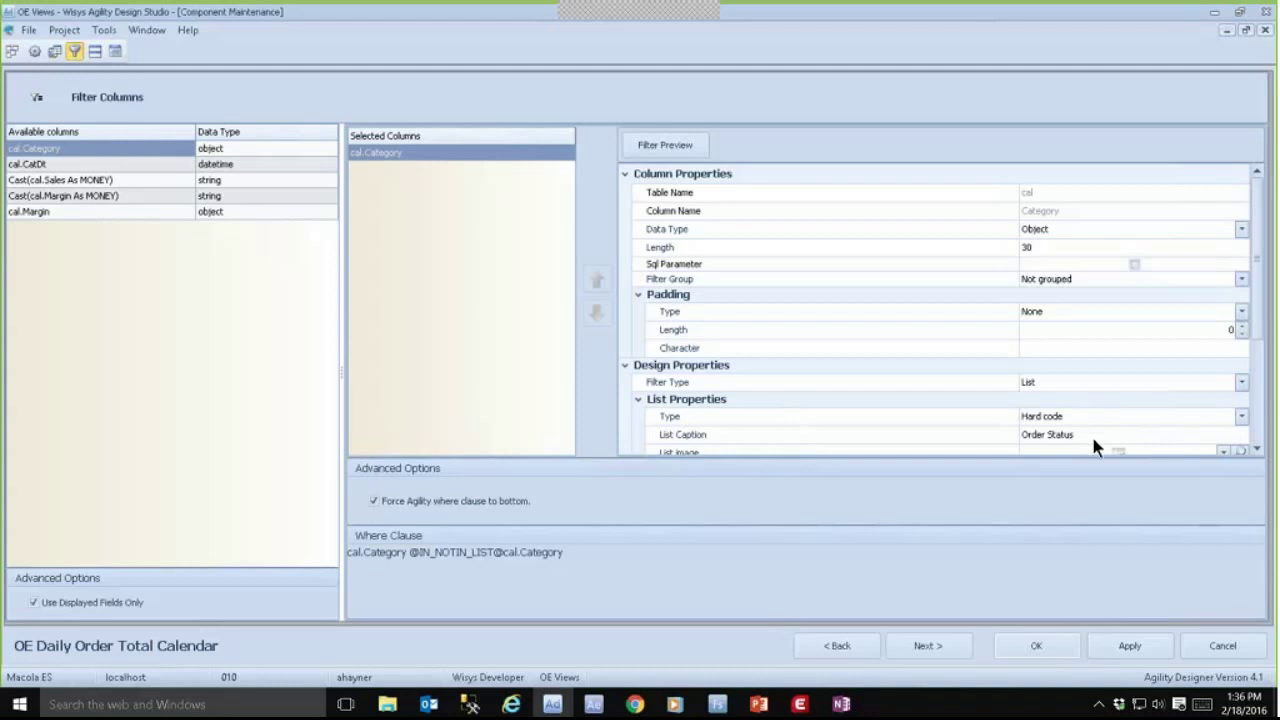
click(94, 52)
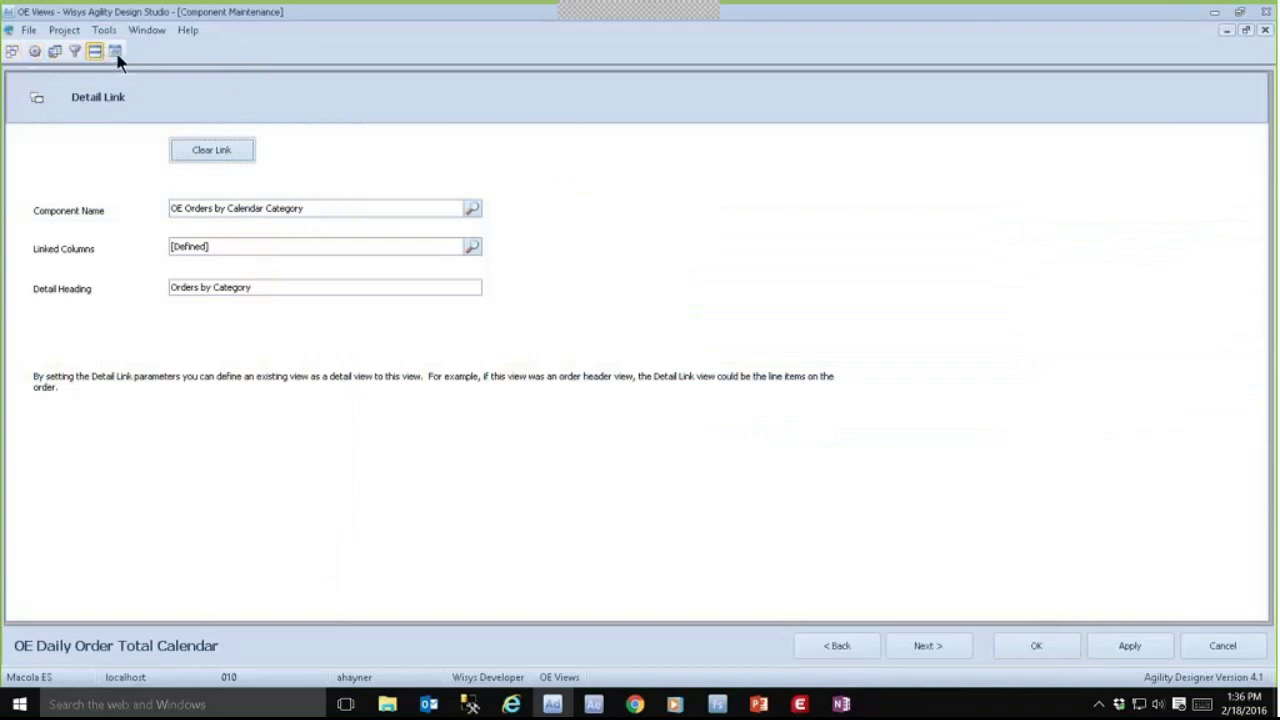
click(115, 55)
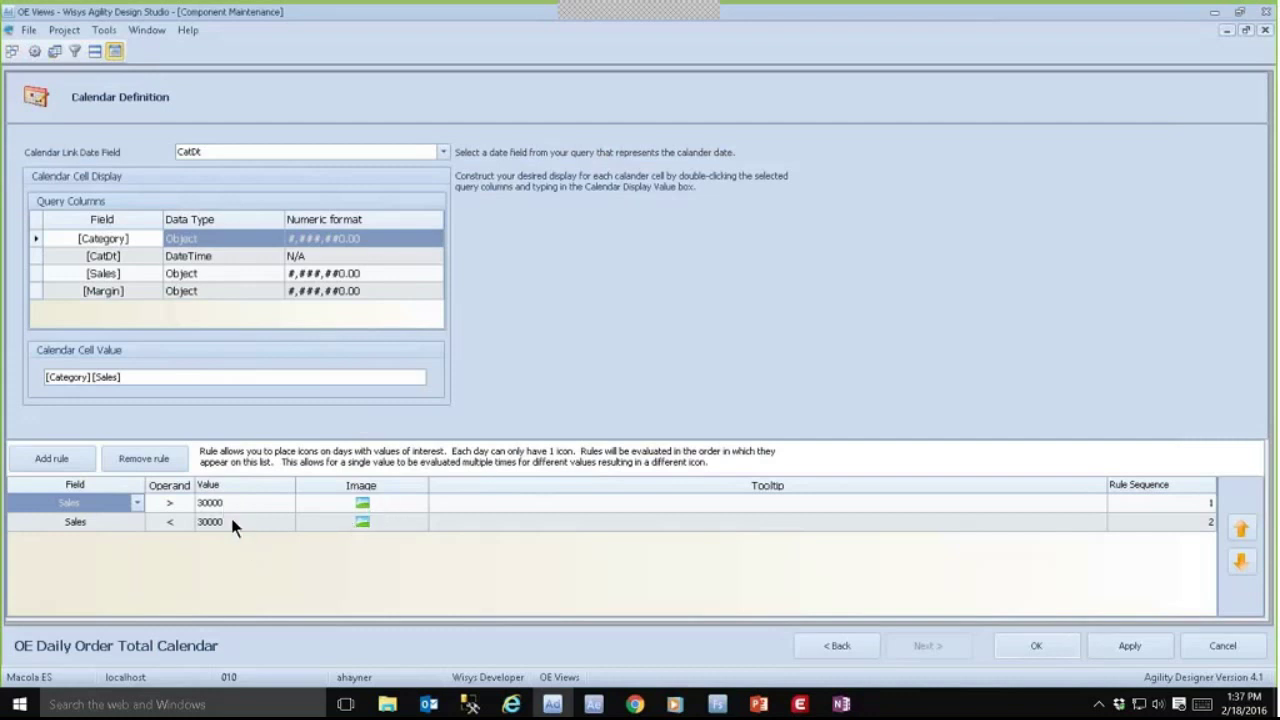
click(34, 51)
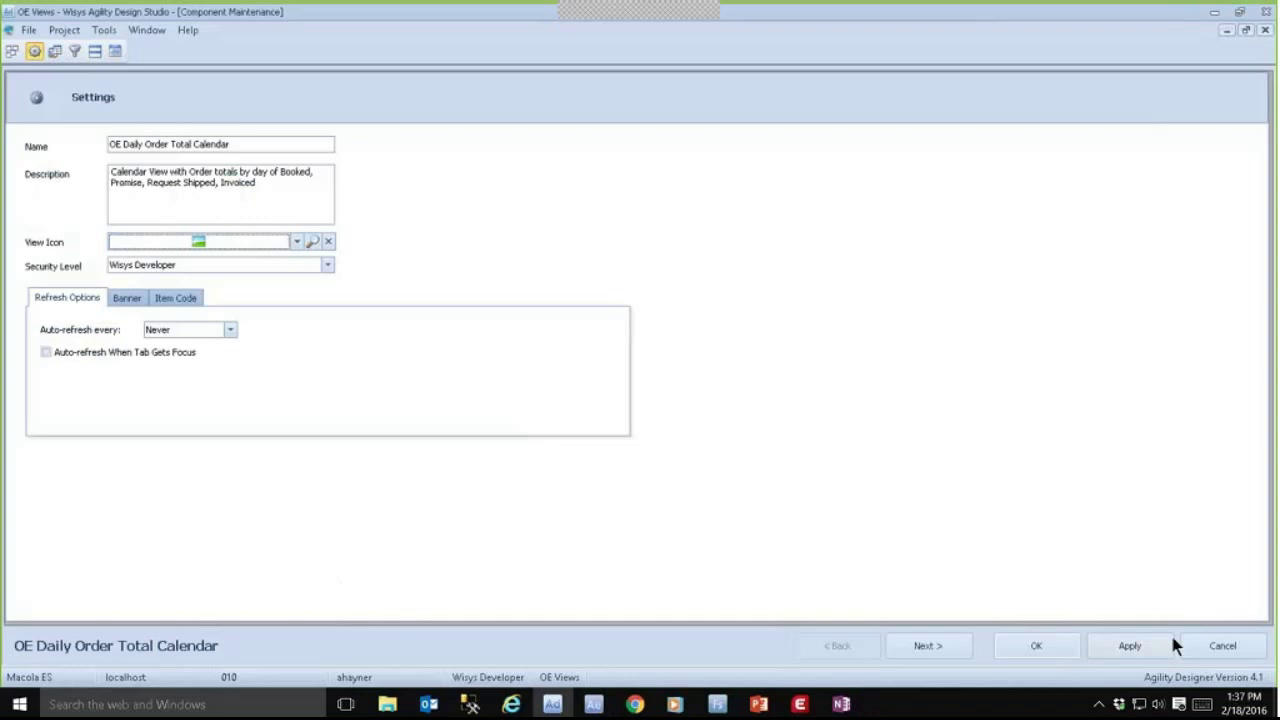
click(1036, 647)
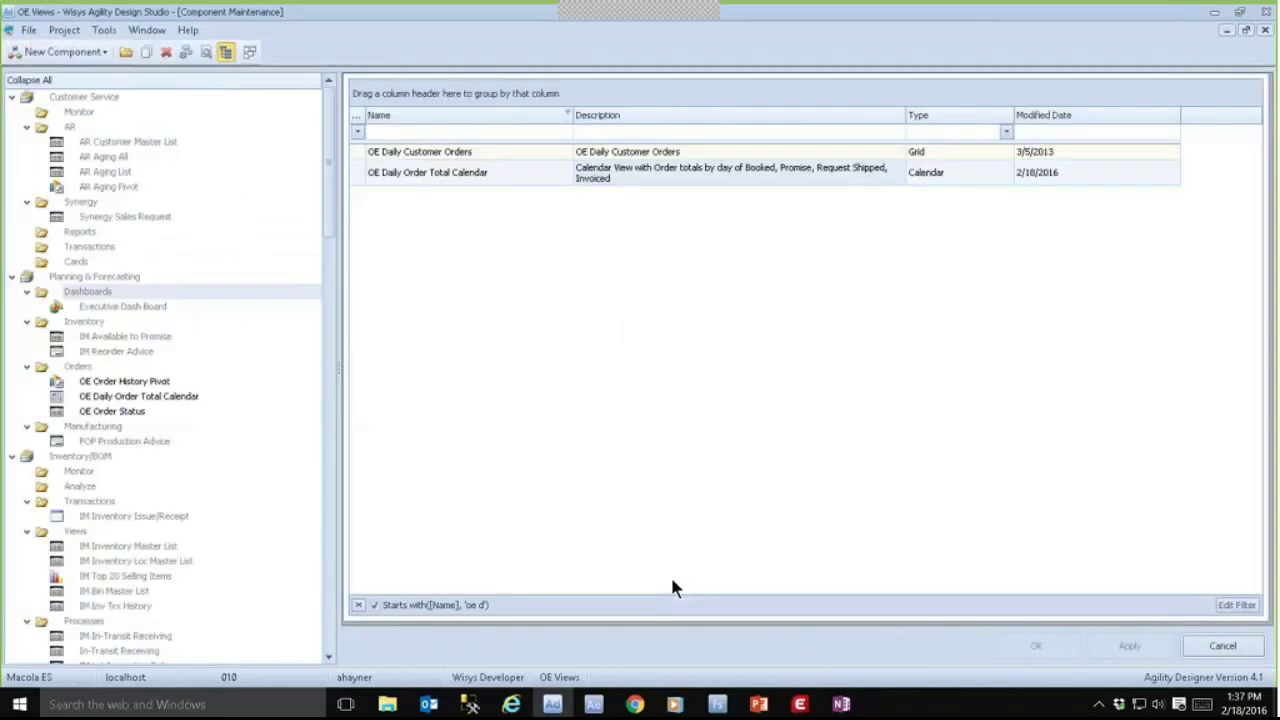
Step: View the component types that can be created in Design Studio and switch back to OE Pick Management in Agility Explorer
click(60, 52)
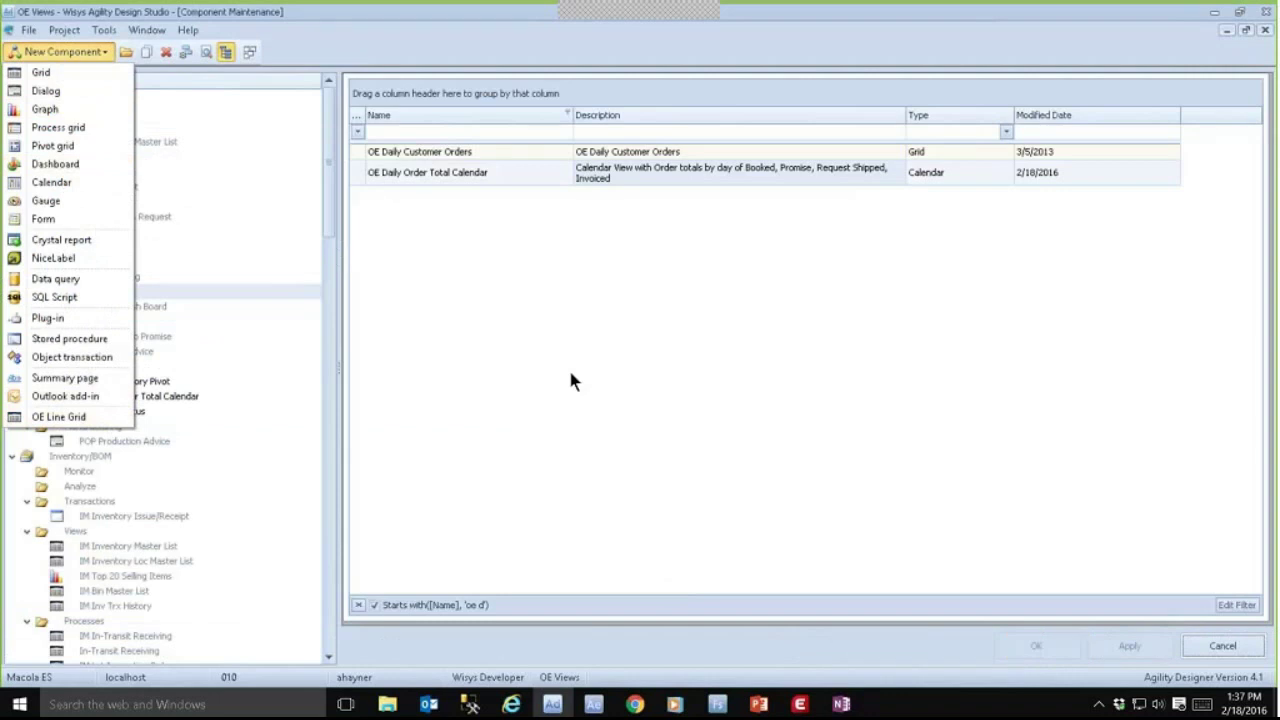
click(608, 453)
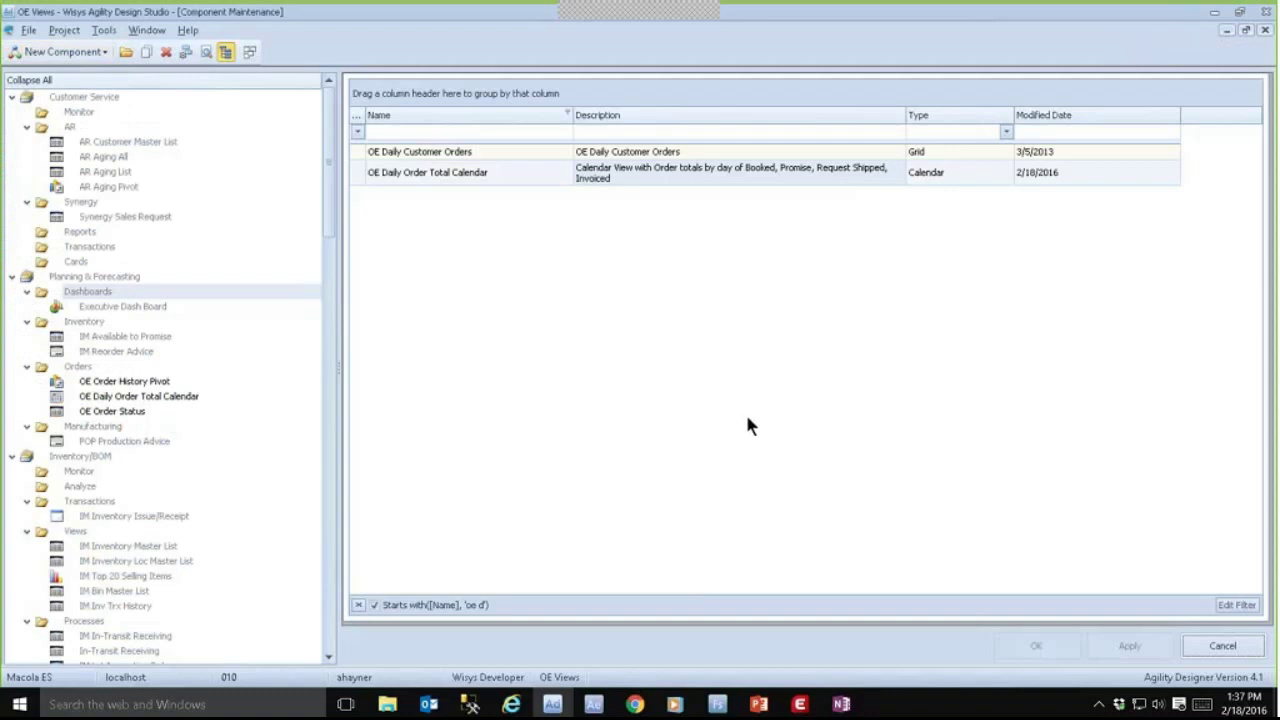
key(alt+Tab)
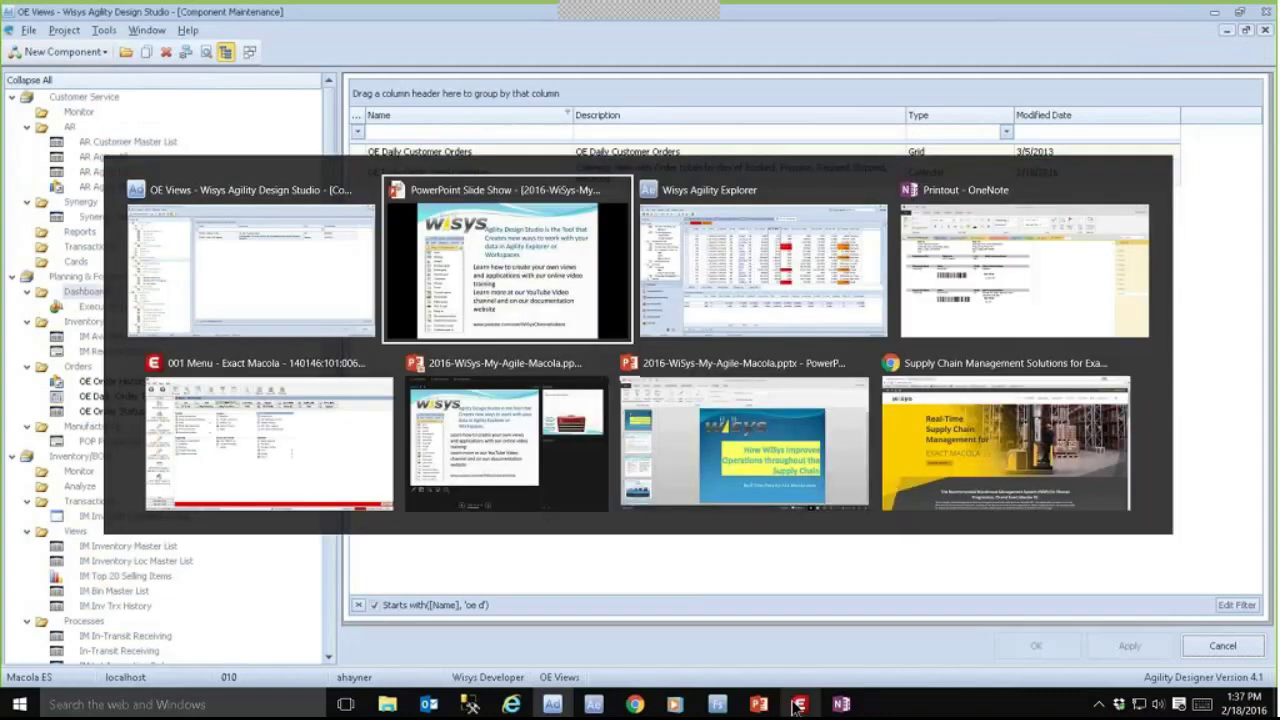
key(alt+Tab)
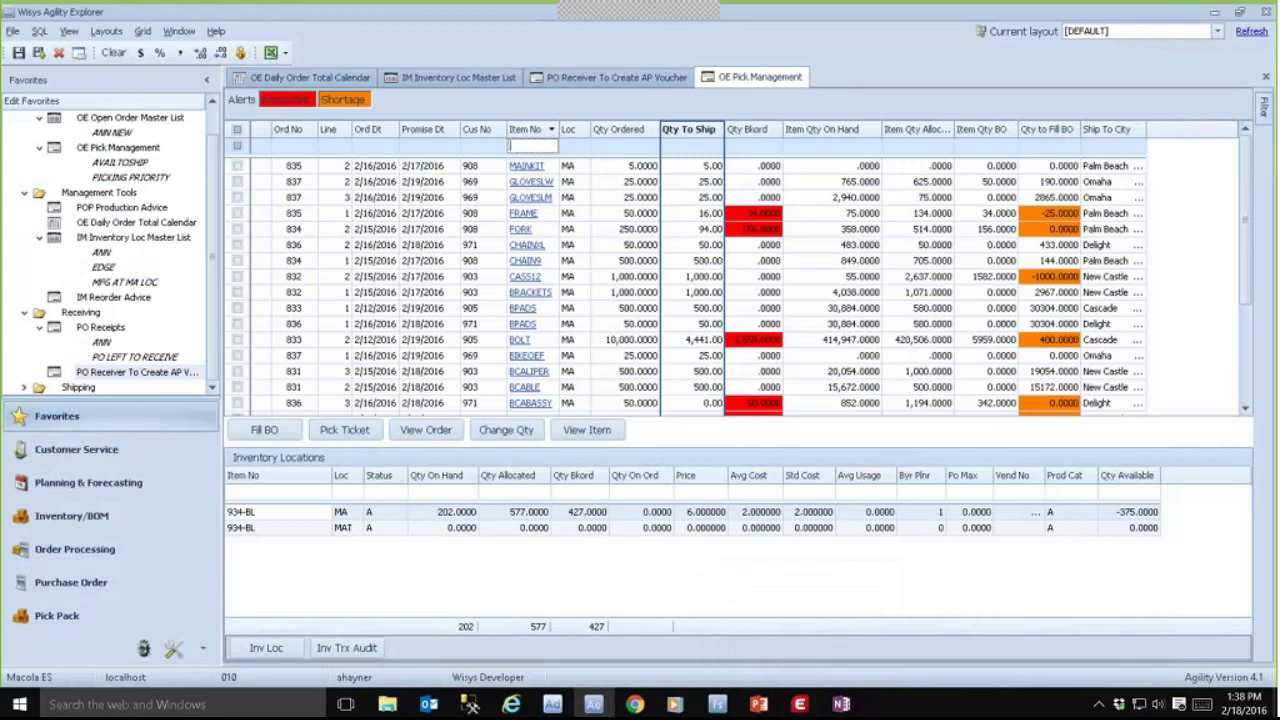
Step: Show the Agility Design Studio slide in the PowerPoint slide show, and switch to the WiSys website in Chrome to view its Support options
mouse_move(759, 702)
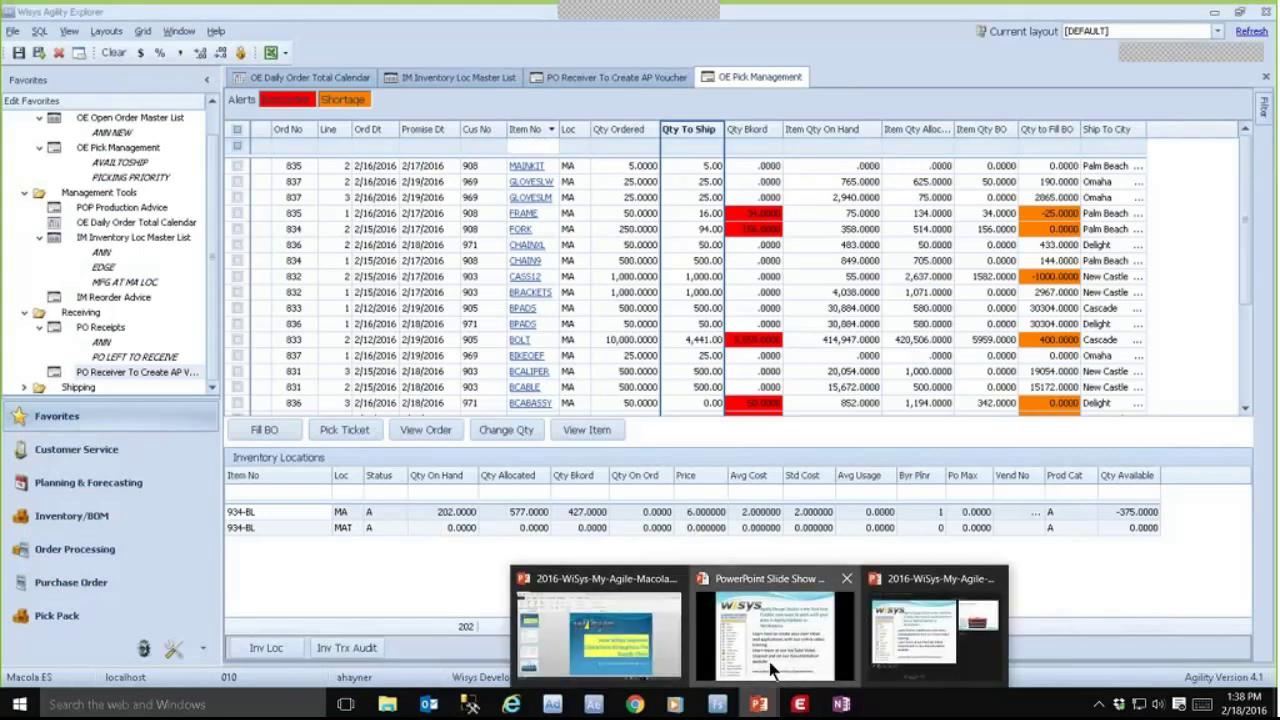
click(772, 668)
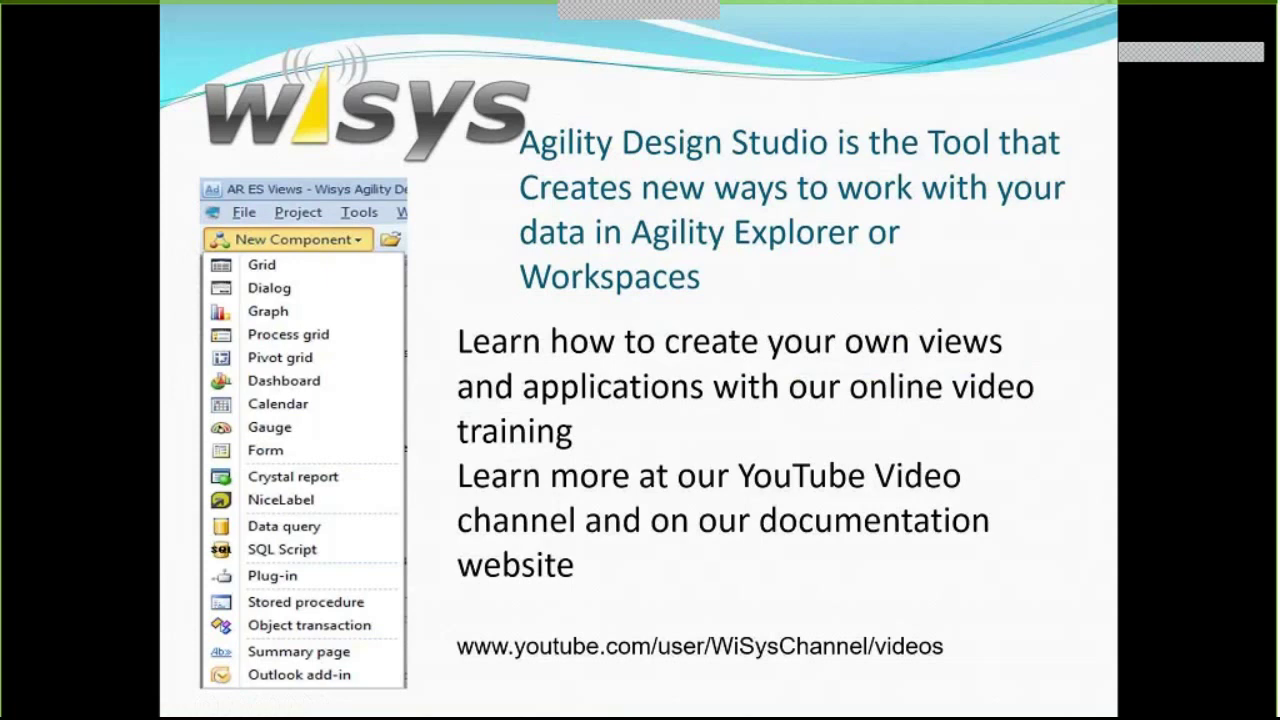
key(alt+Tab)
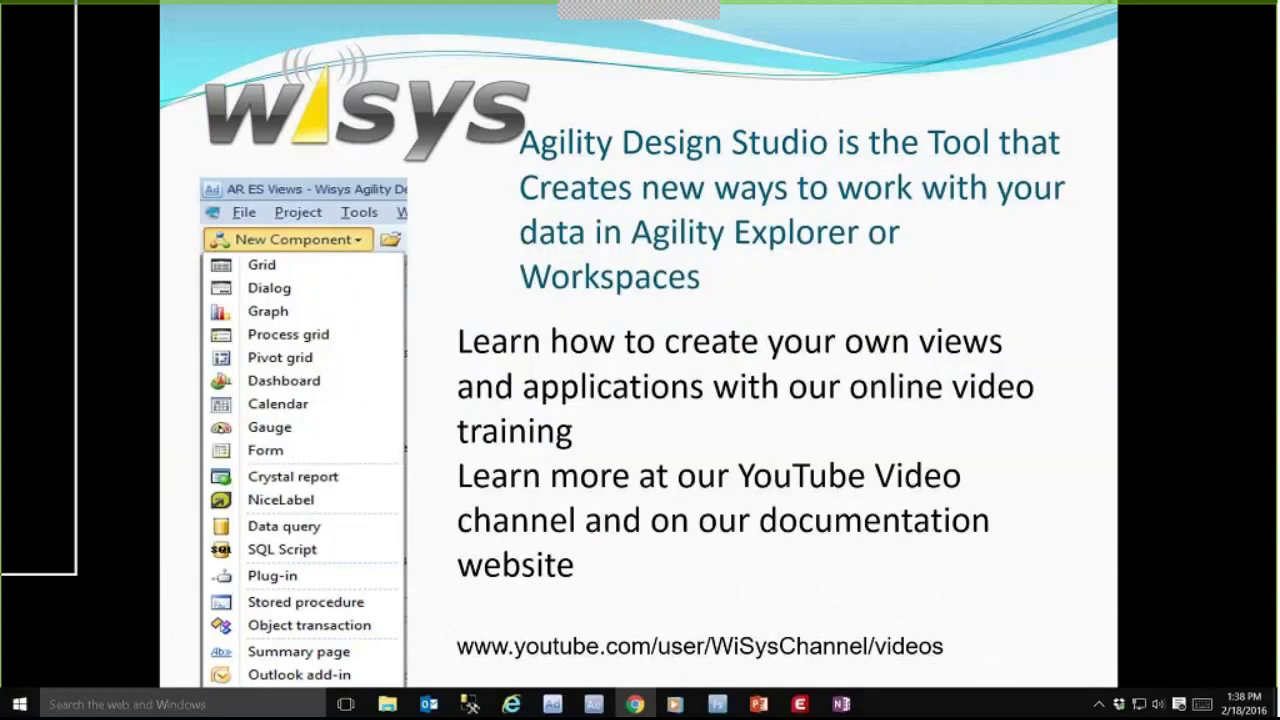
drag(0, 14, 711, 52)
click(911, 39)
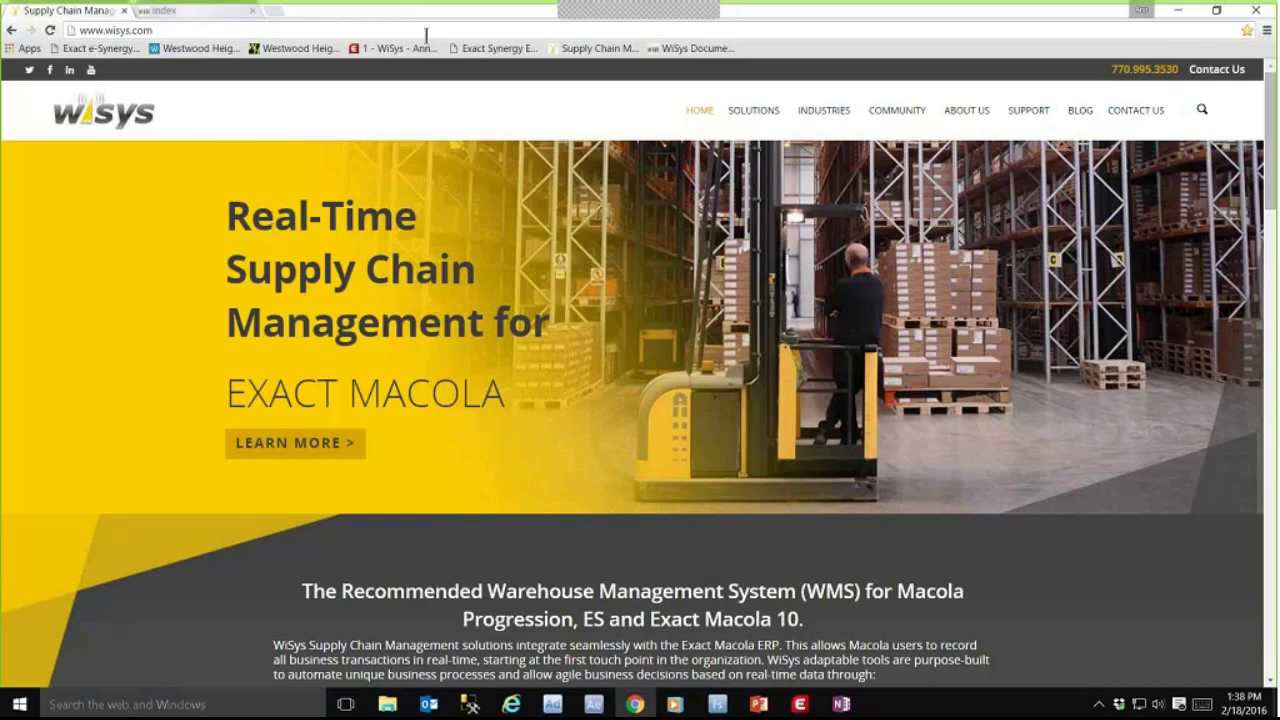
mouse_move(1028, 111)
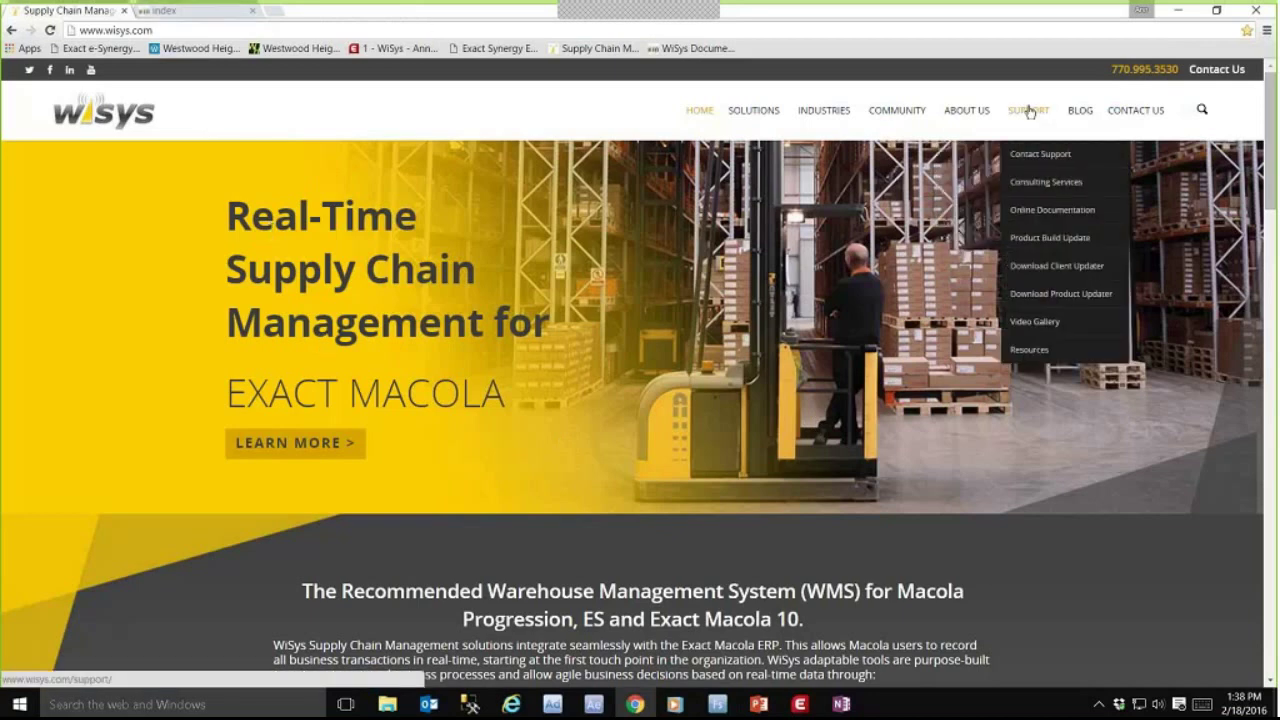
Step: Open Quick Links to Video Training in the WiSys online documentation and look through the component training lessons
click(165, 12)
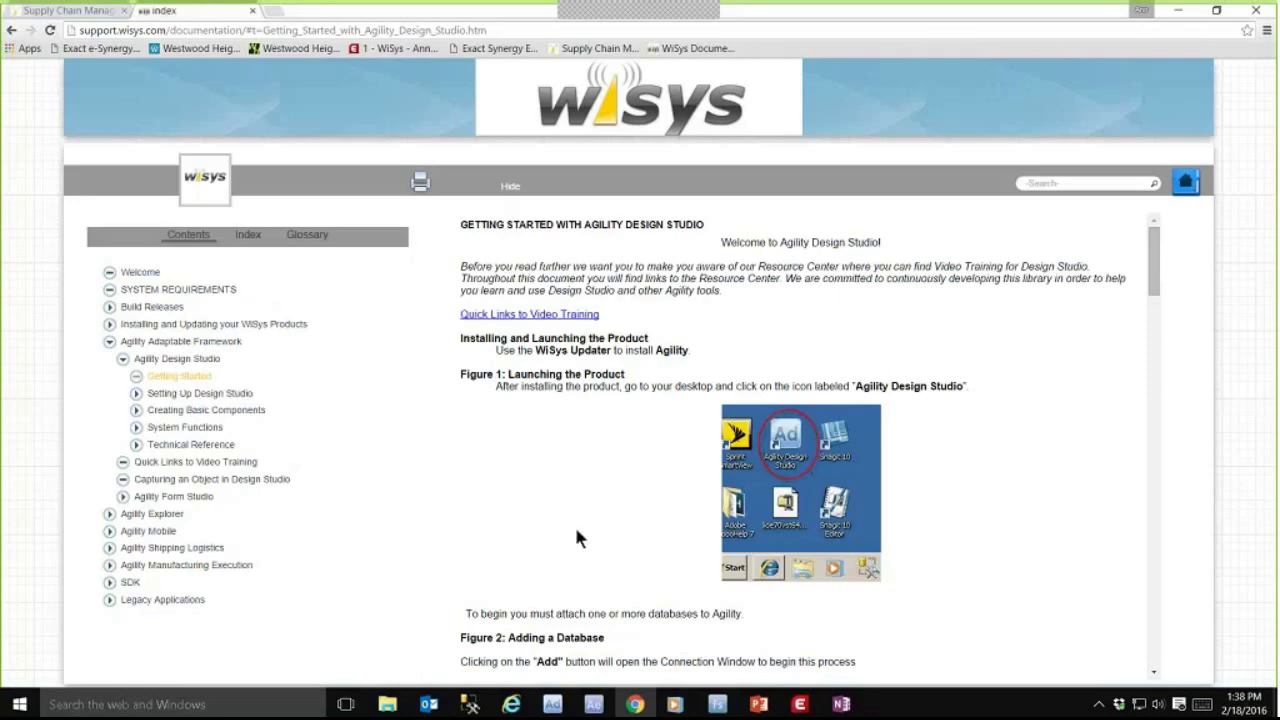
click(548, 322)
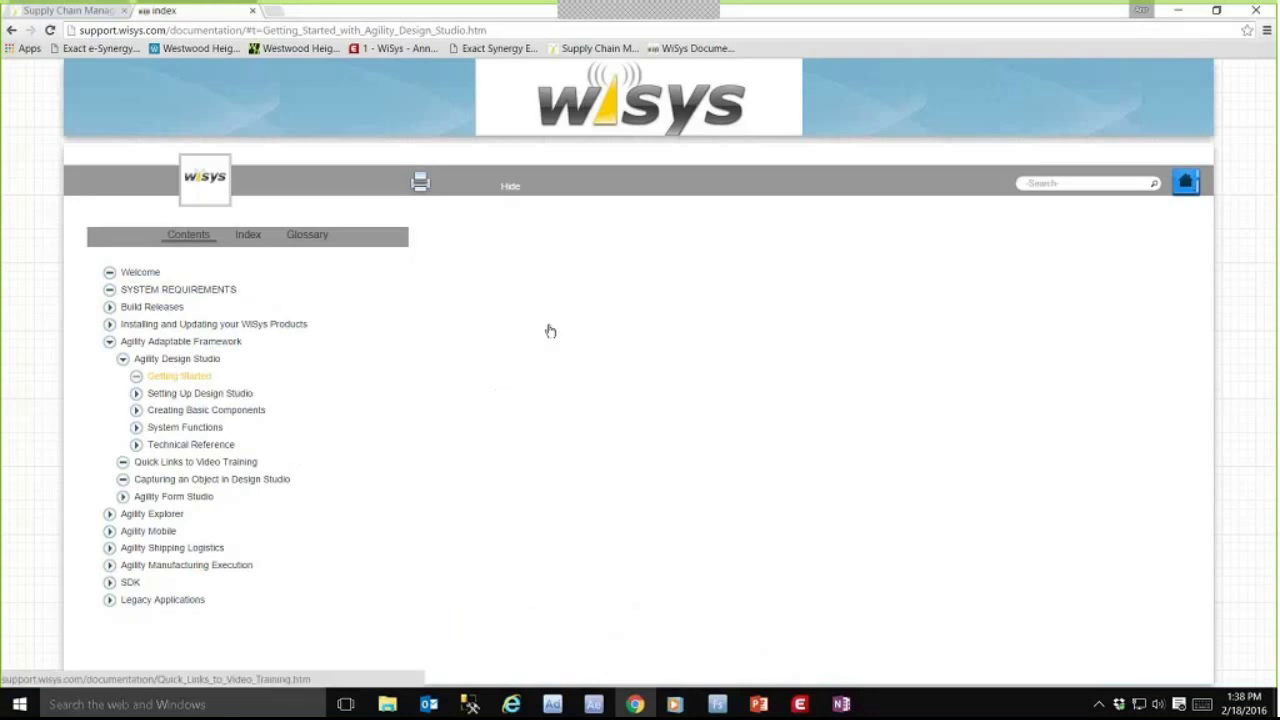
scroll(972, 594, down, 1)
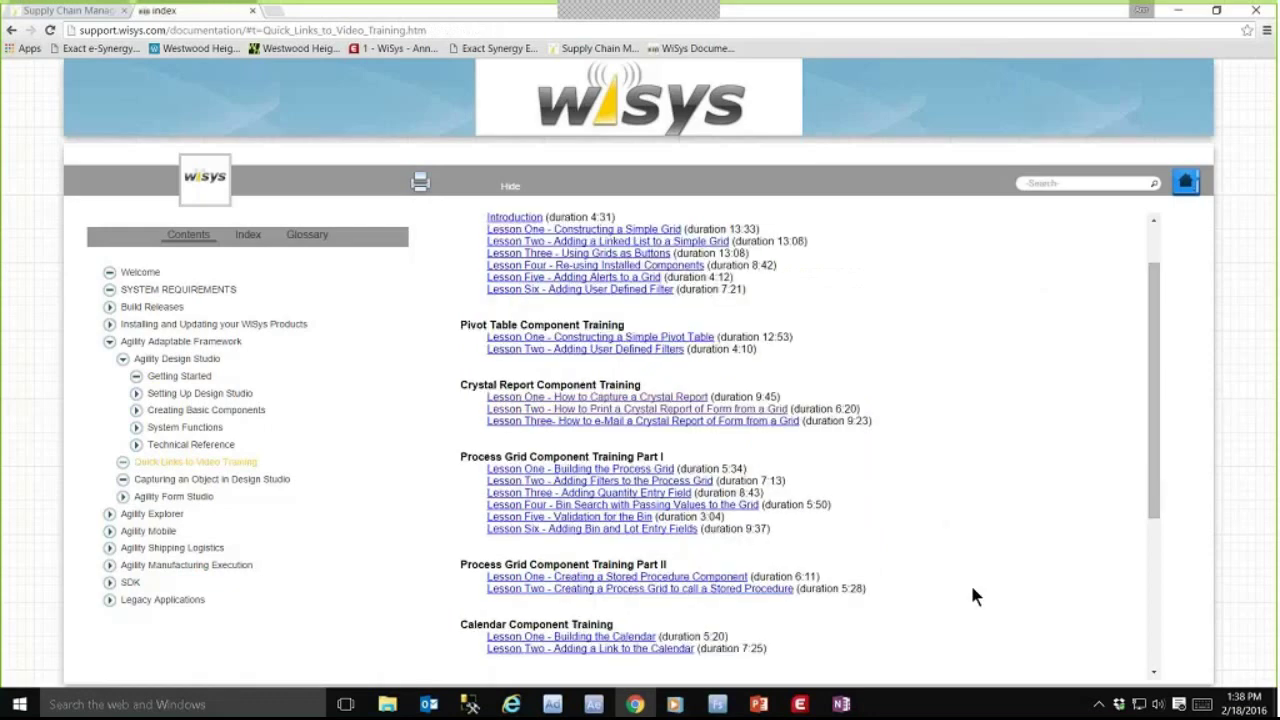
scroll(976, 618, up, 1)
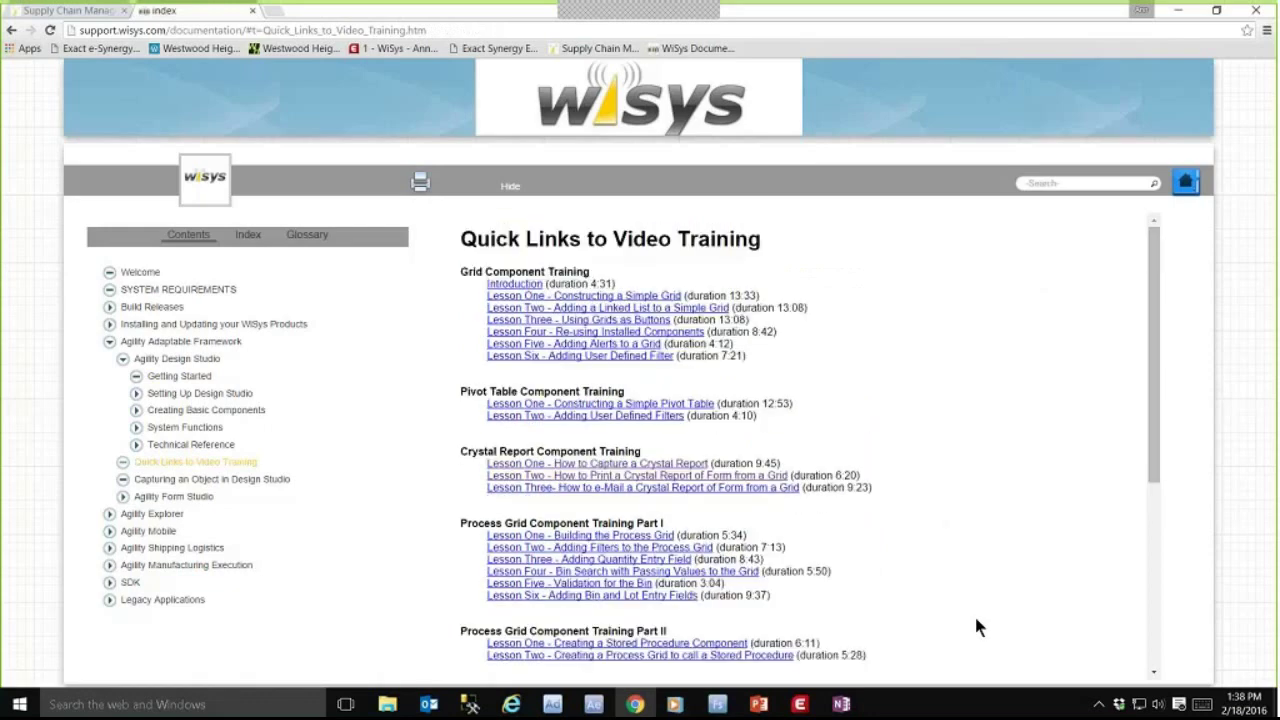
scroll(977, 625, down, 2)
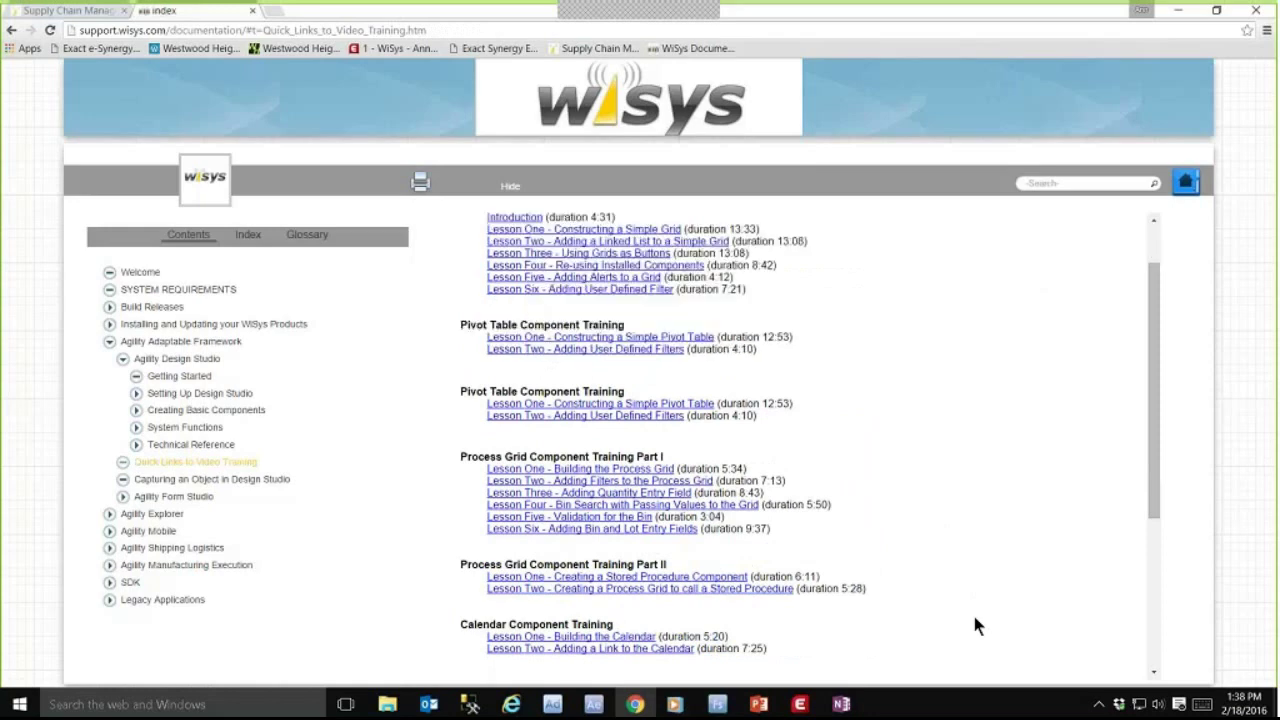
scroll(848, 588, down, 2)
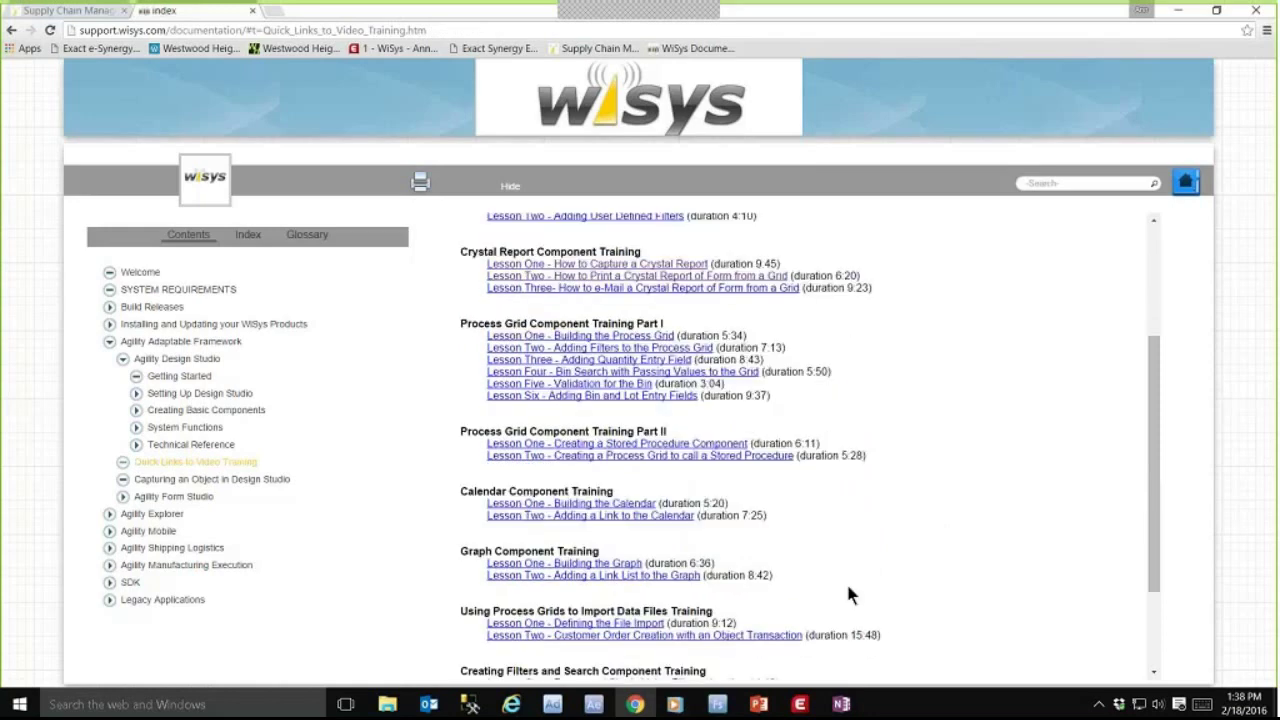
scroll(830, 632, down, 1)
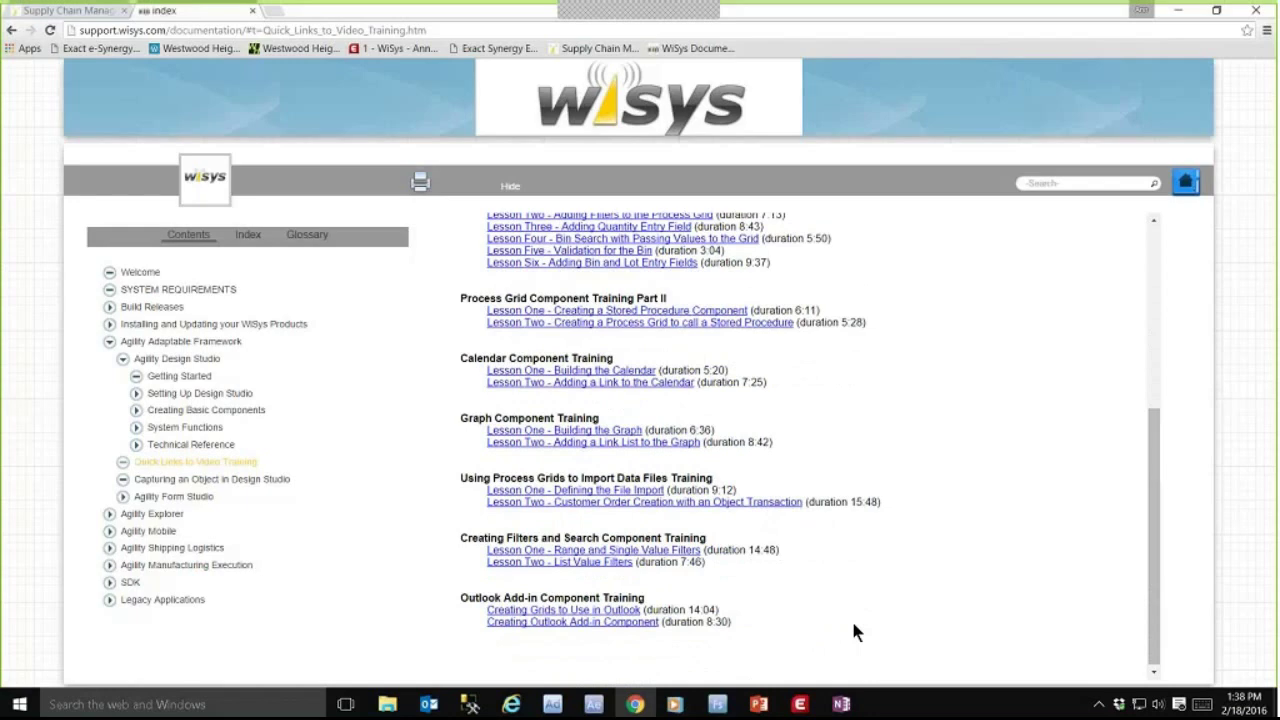
scroll(851, 618, up, 5)
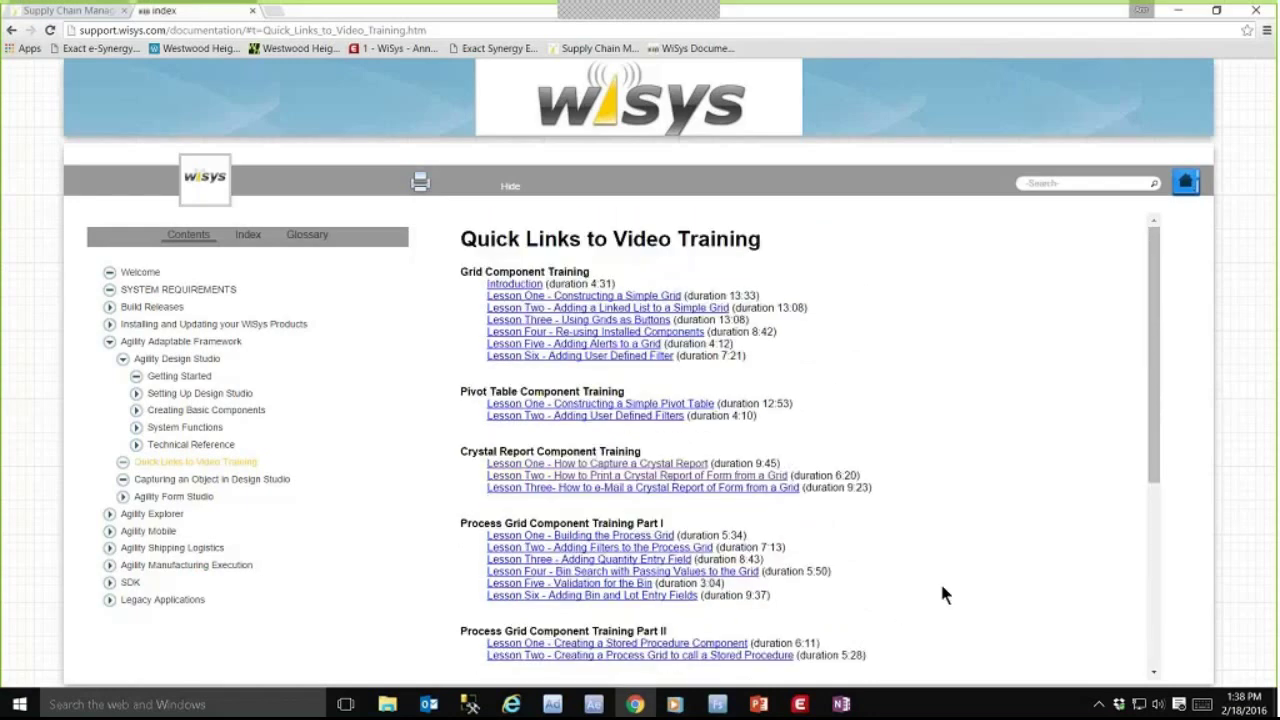
scroll(942, 594, down, 3)
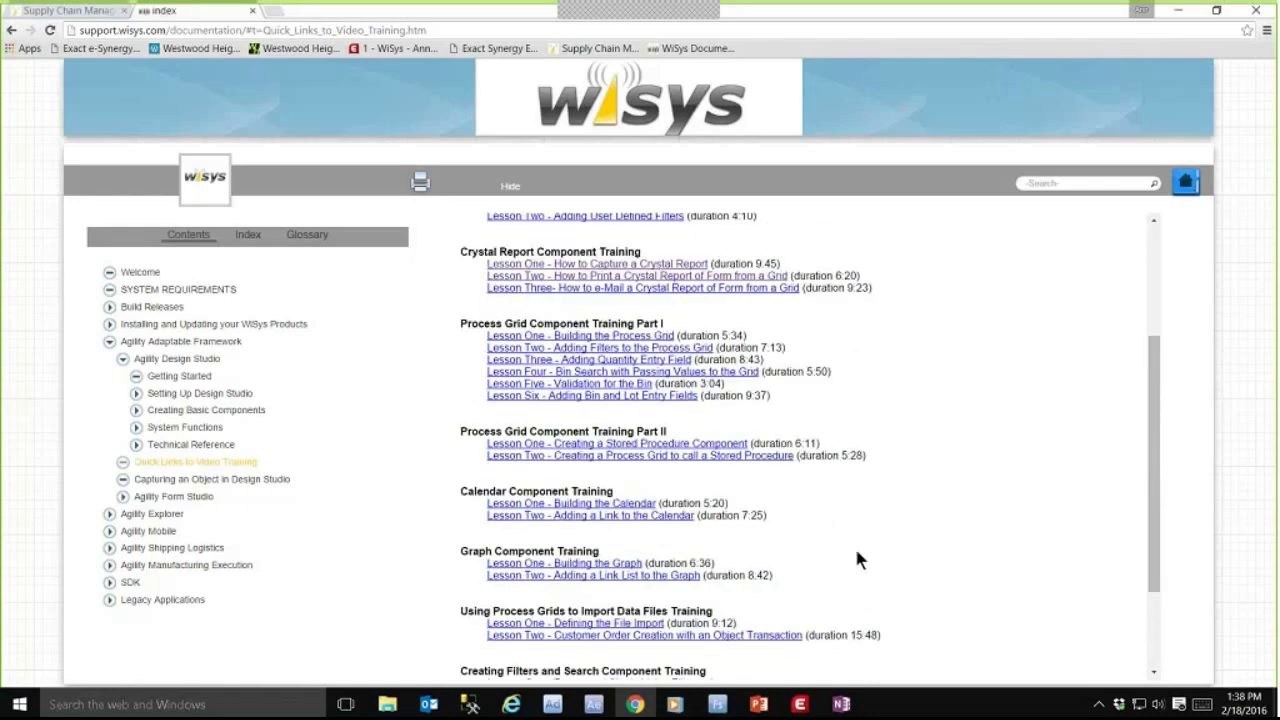
scroll(786, 360, up, 2)
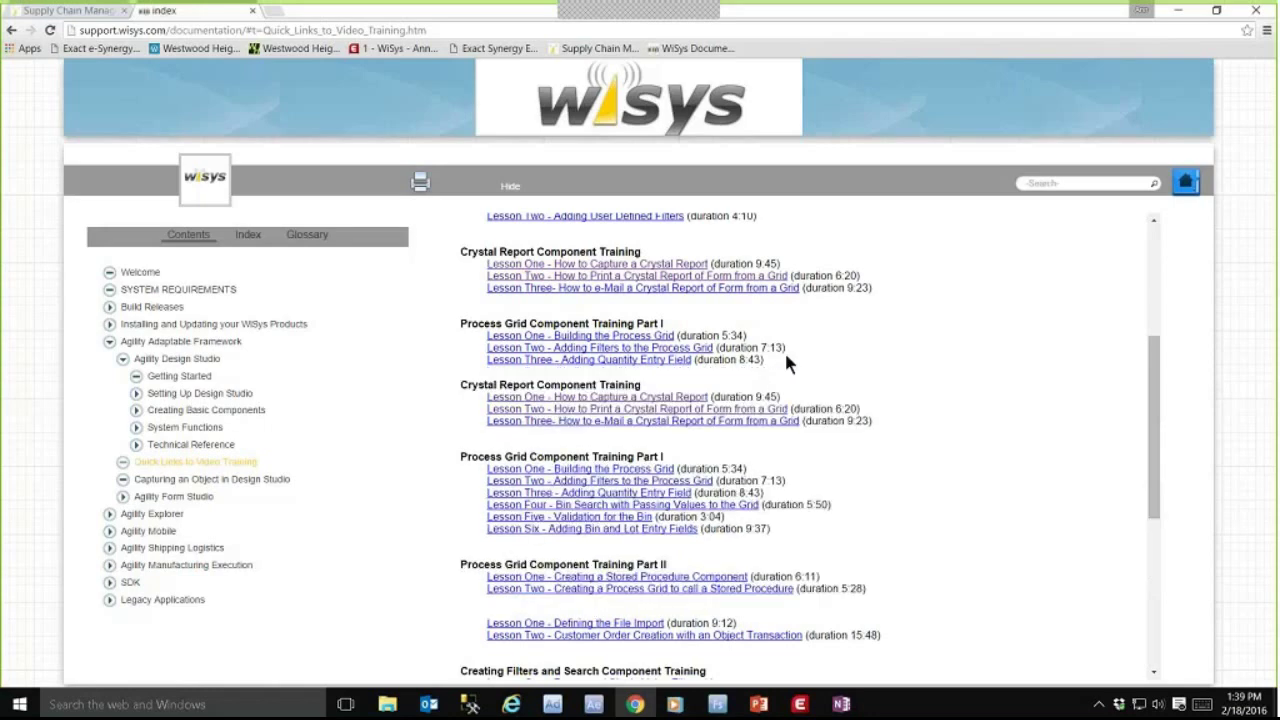
scroll(786, 362, up, 3)
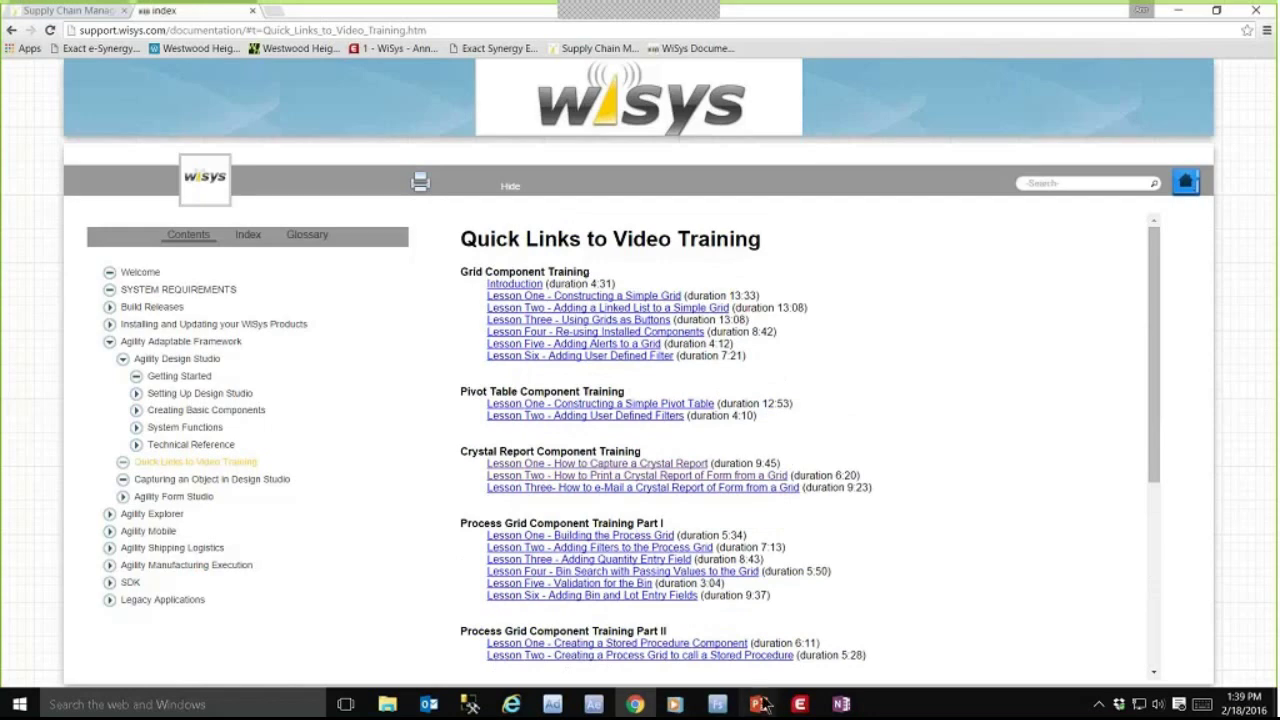
Step: Switch back to the PowerPoint slide show and advance through the WiSys Tool kit slide to reveal the open toolbox
mouse_move(759, 704)
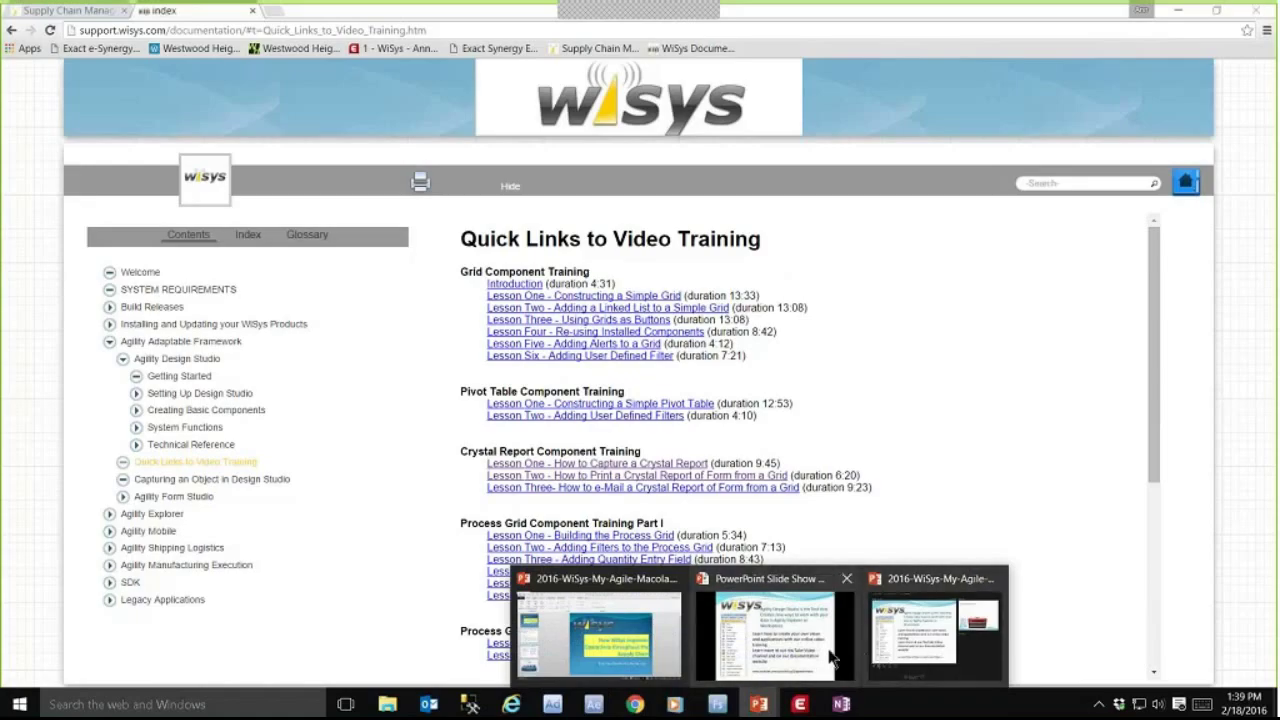
click(812, 600)
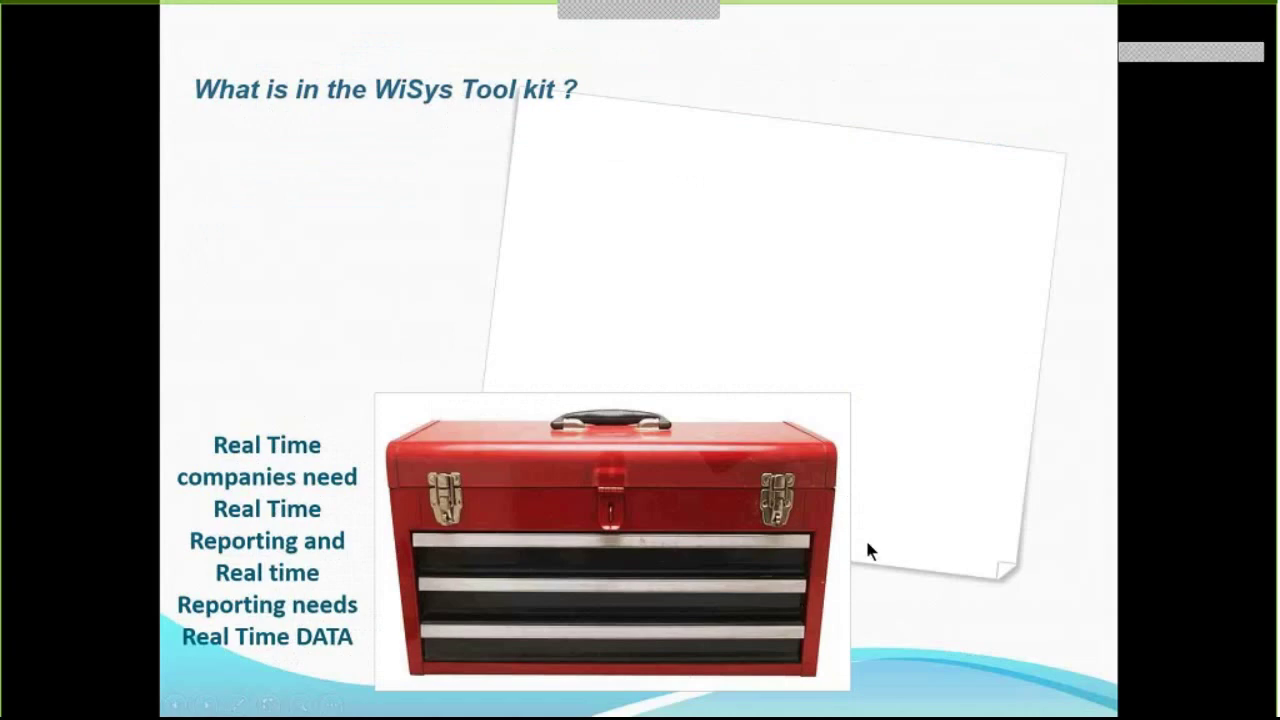
click(637, 514)
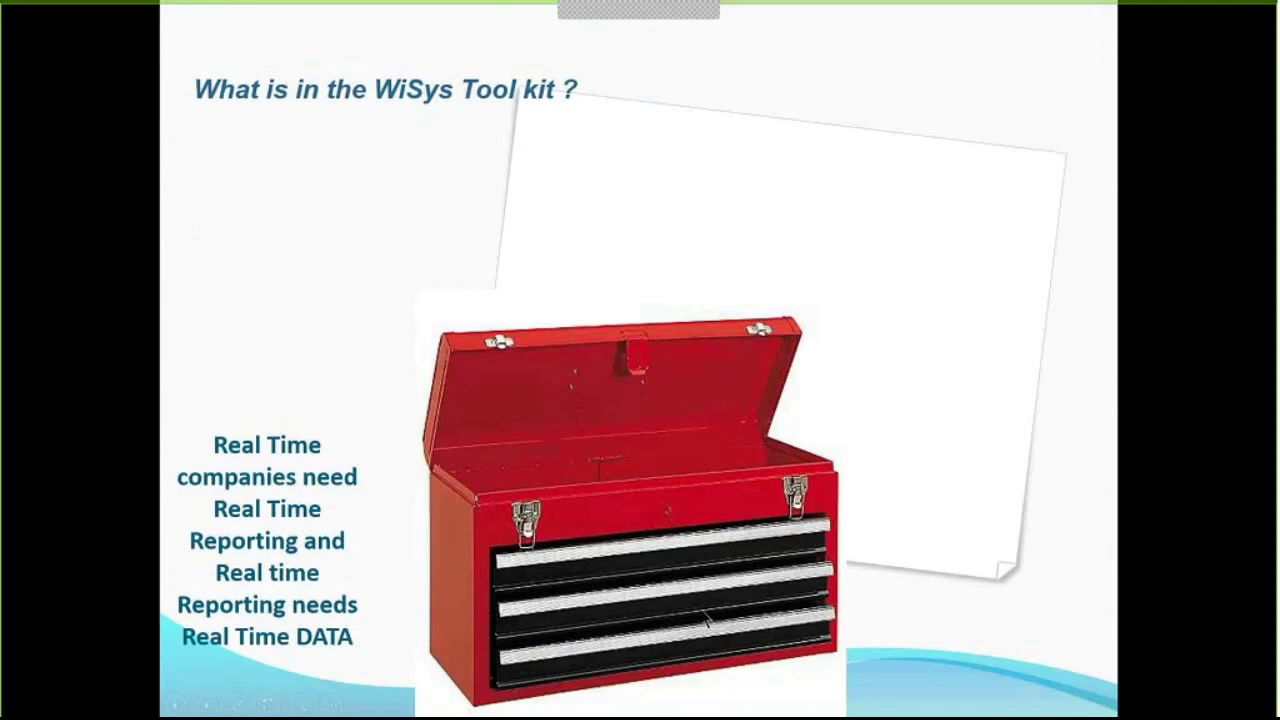
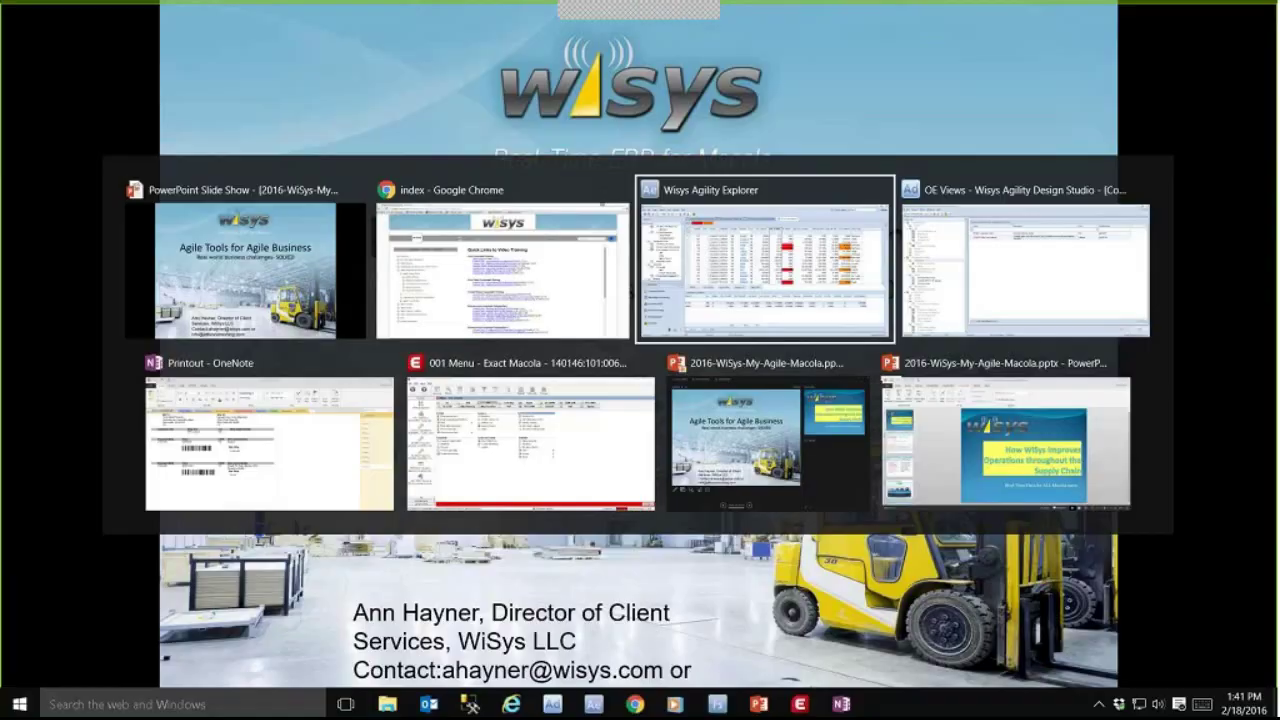
Step: Switch to Agility Explorer and look through the Inventory/BOM components down to the inventory count audit lists
key(alt+Tab)
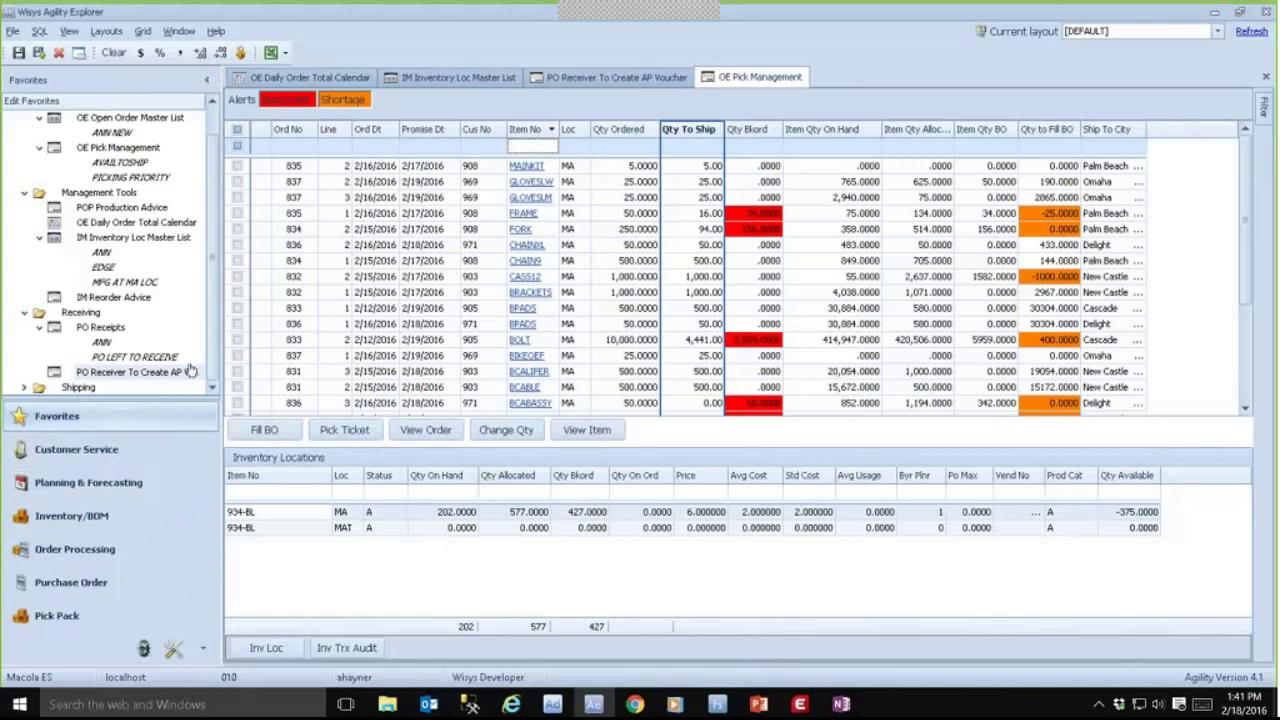
drag(211, 345, 218, 303)
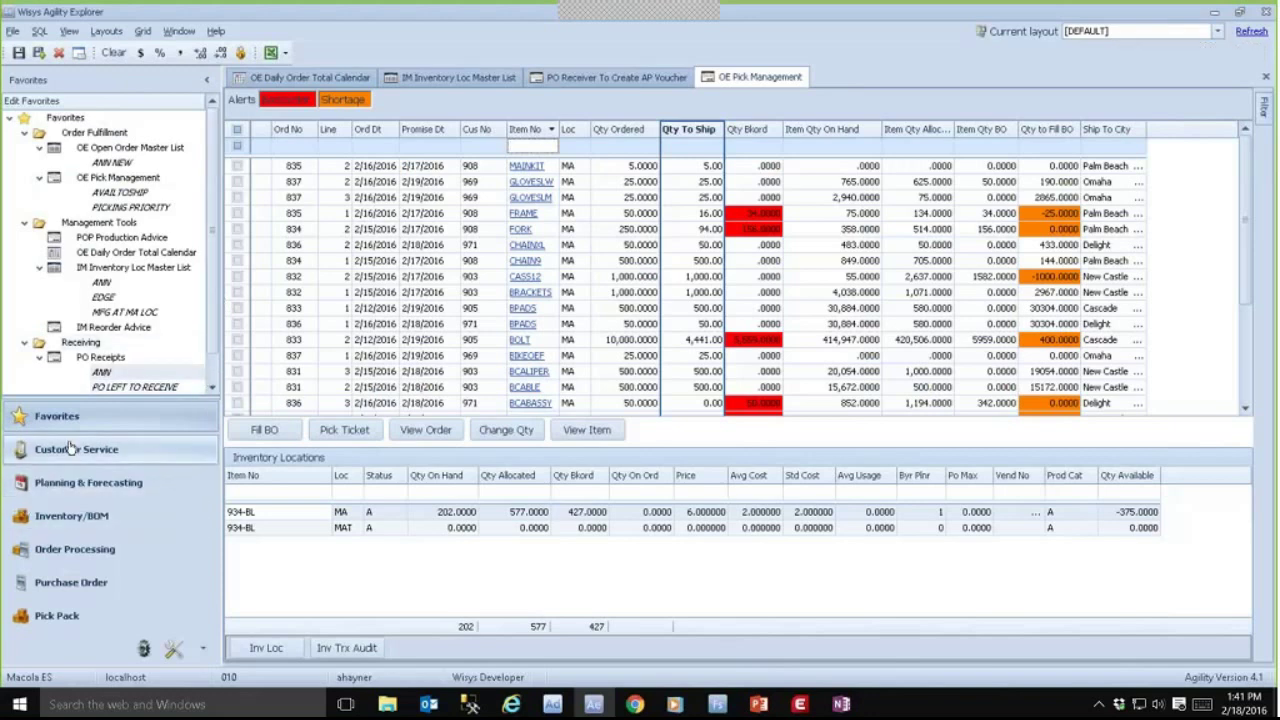
click(60, 516)
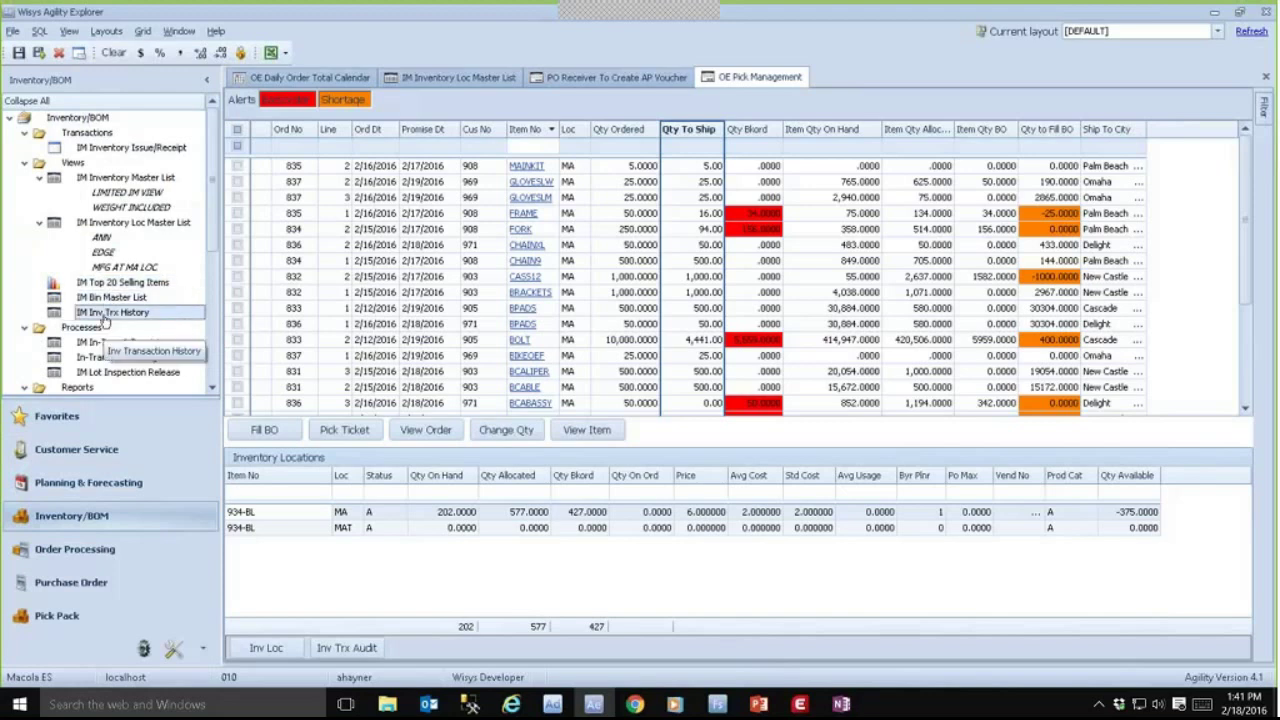
scroll(104, 318, down, 4)
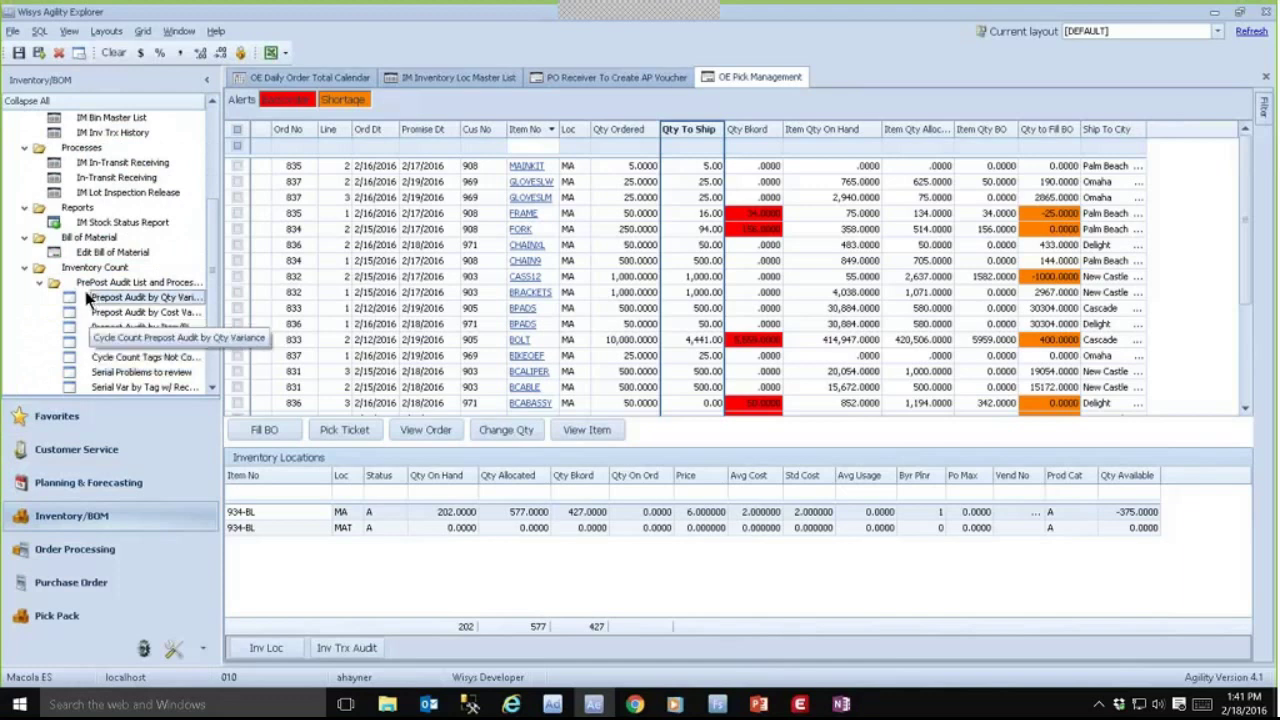
scroll(82, 333, down, 1)
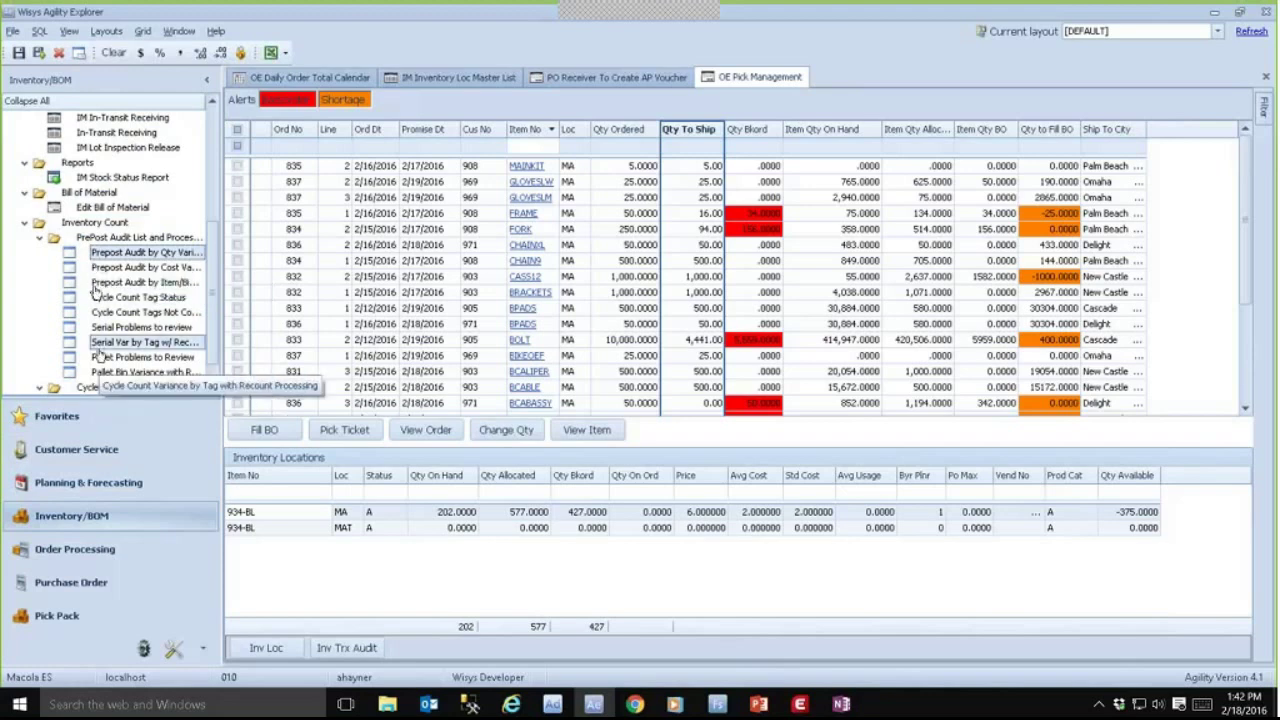
Step: Look through the Order Processing components, from order entry and picking to the billing, invoice and acknowledgement processes
click(103, 549)
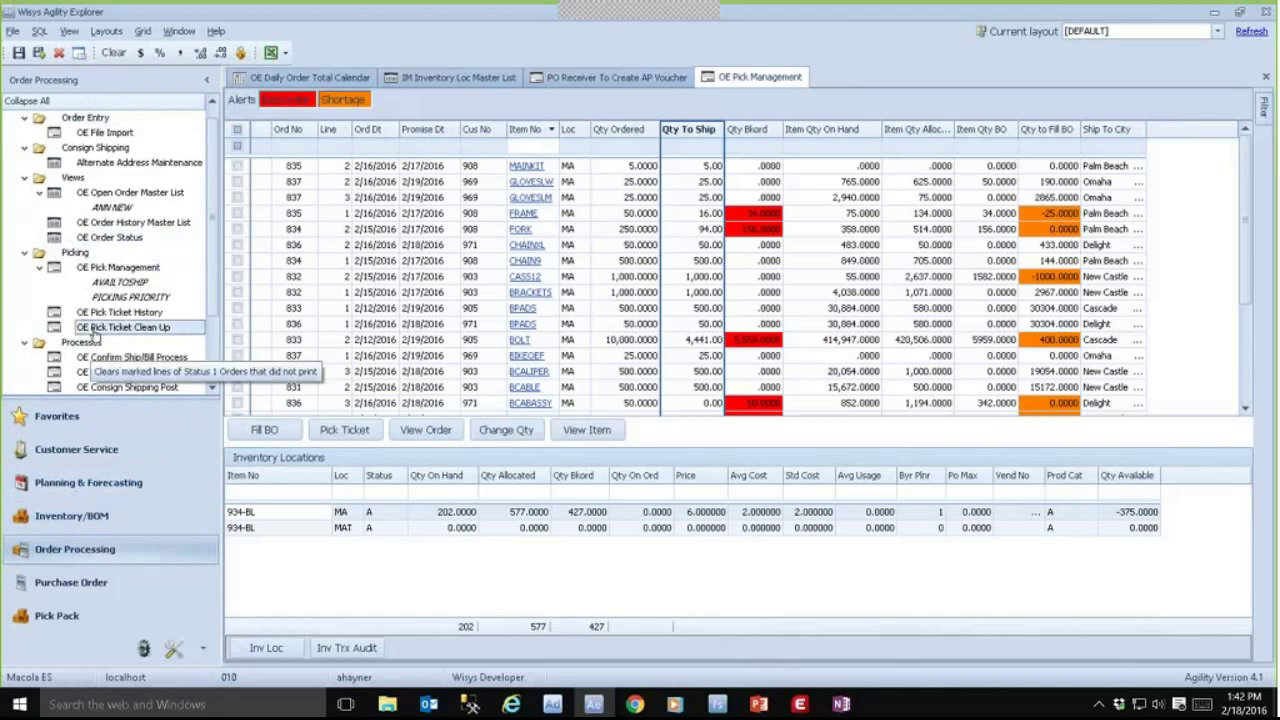
scroll(97, 335, down, 1)
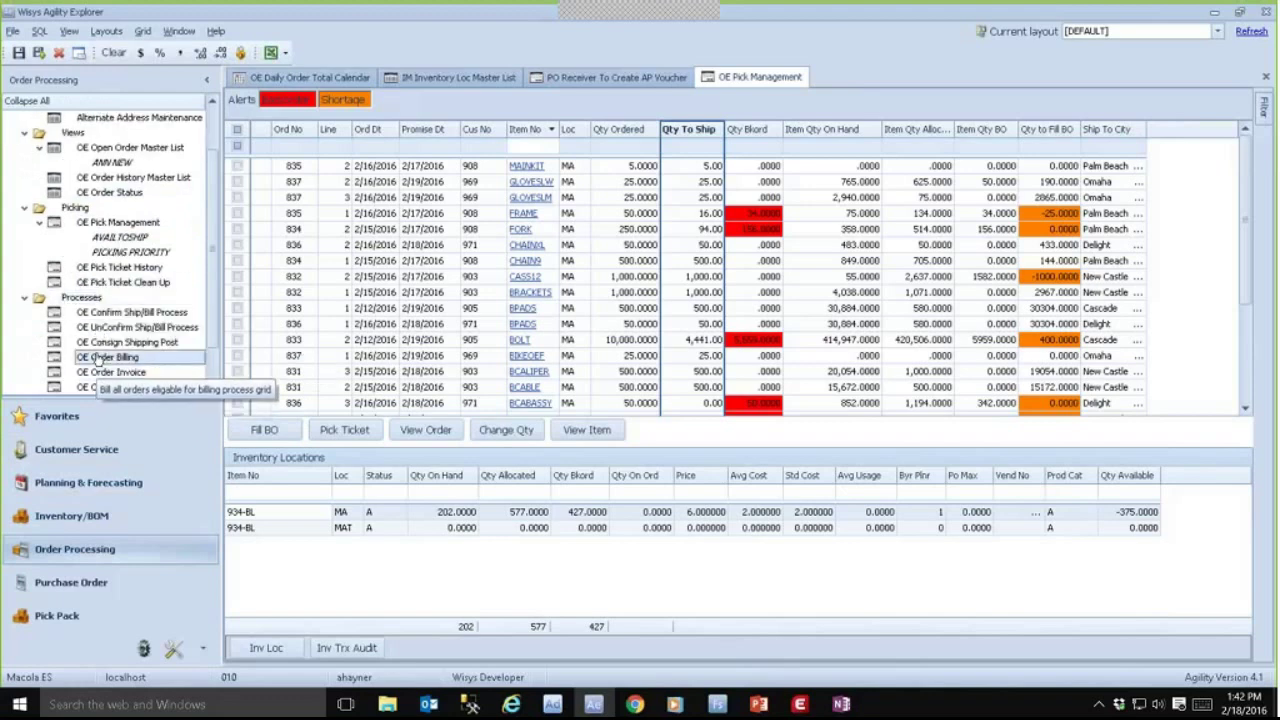
scroll(100, 357, down, 1)
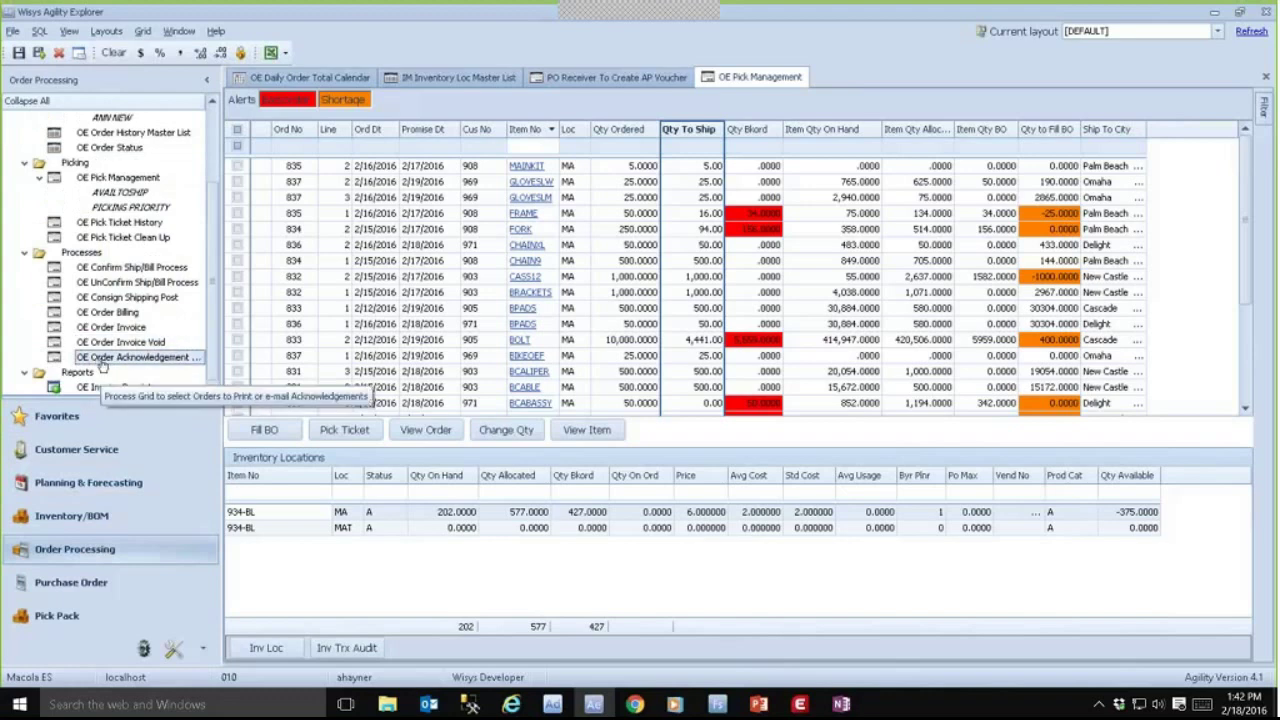
Step: View the components available for Purchase Order, Pick Pack and Manufacturing
click(66, 588)
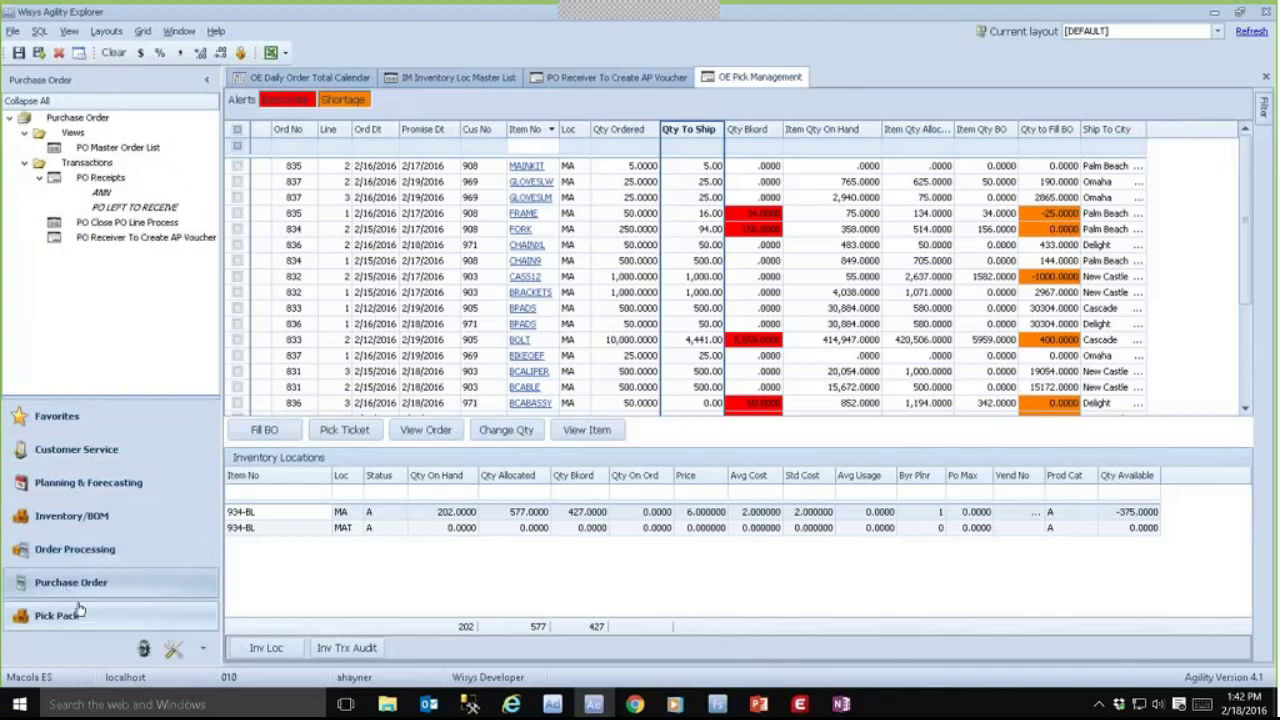
click(80, 612)
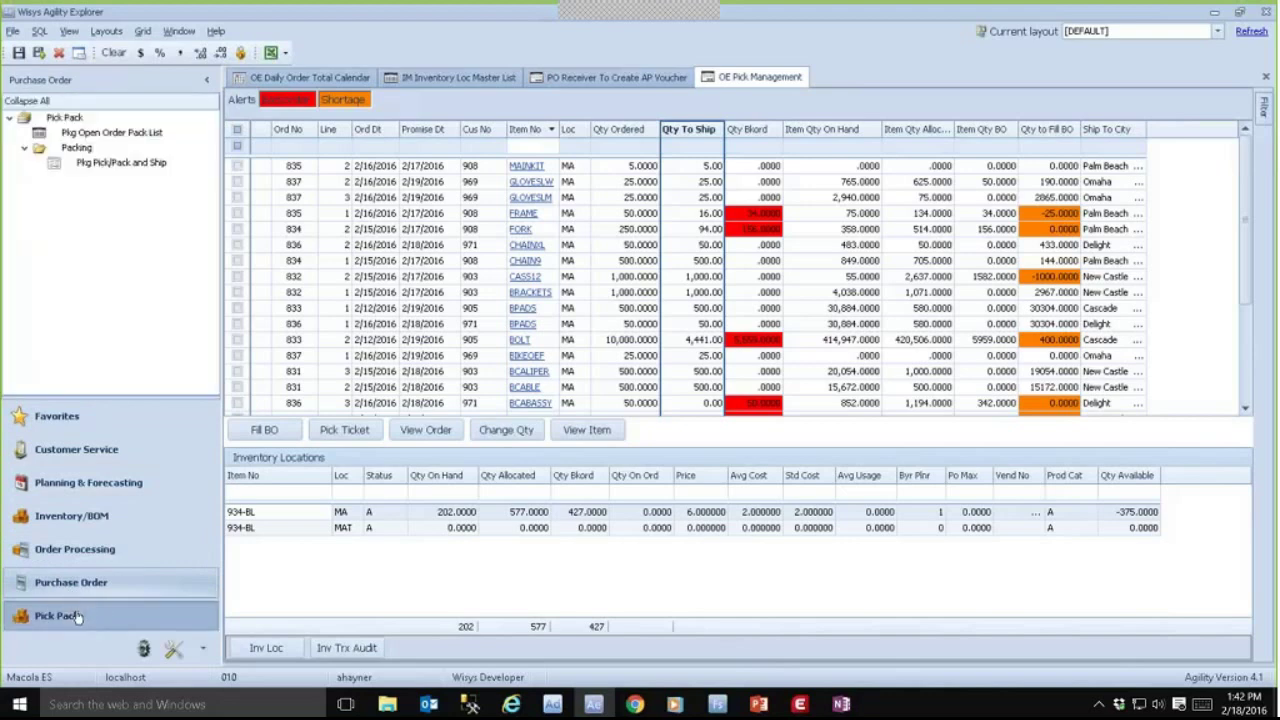
click(146, 650)
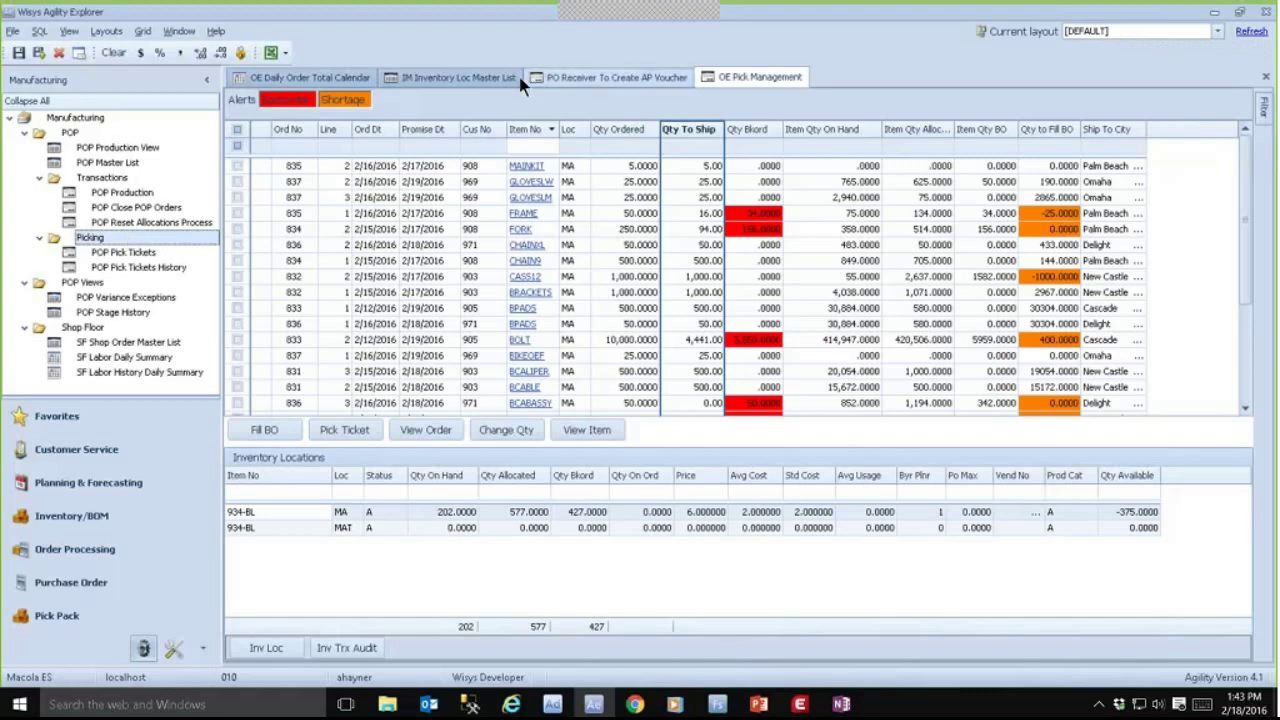
Step: In the IM Inventory Loc Master List, clear the item number filter and filter the Loc column by "ca"
click(459, 77)
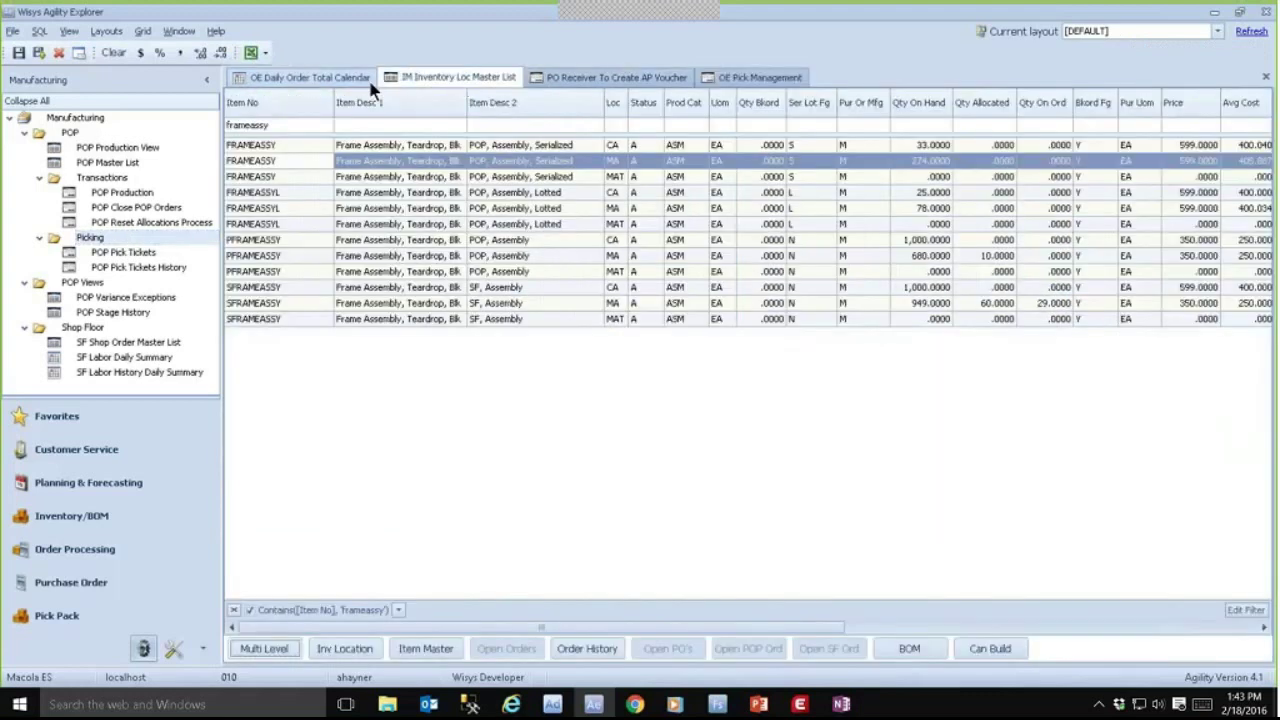
click(233, 608)
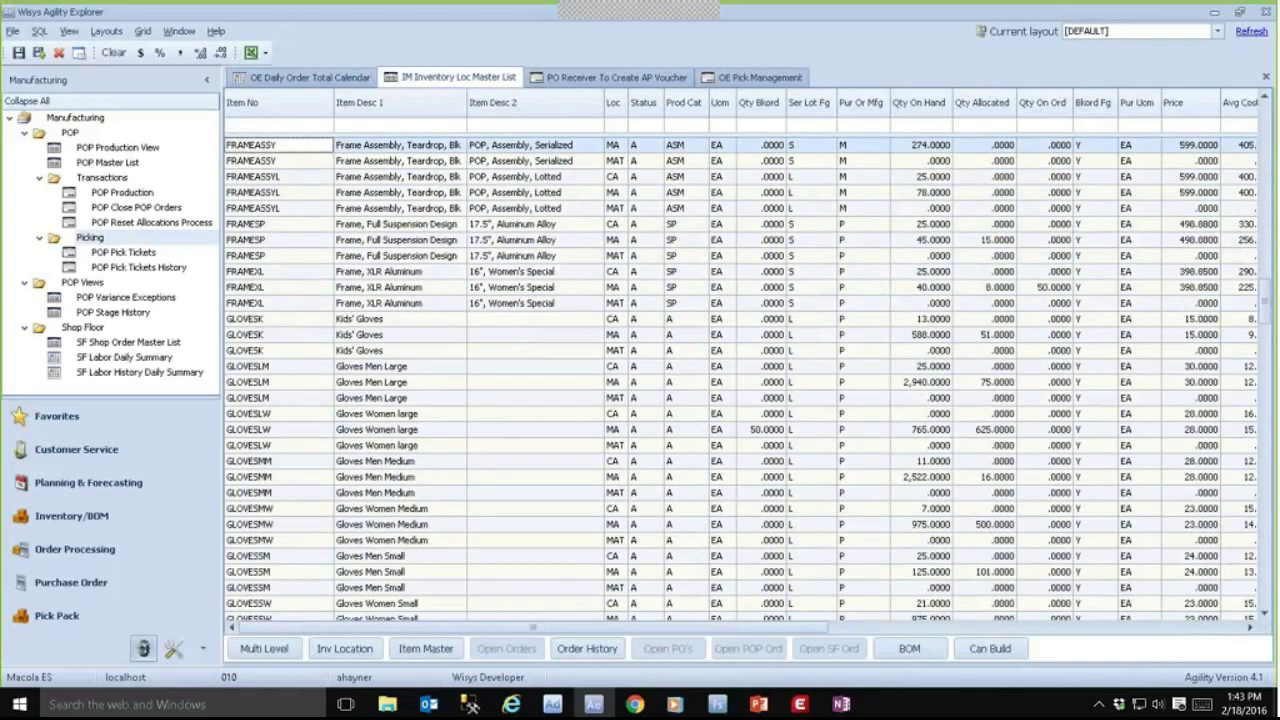
click(614, 124)
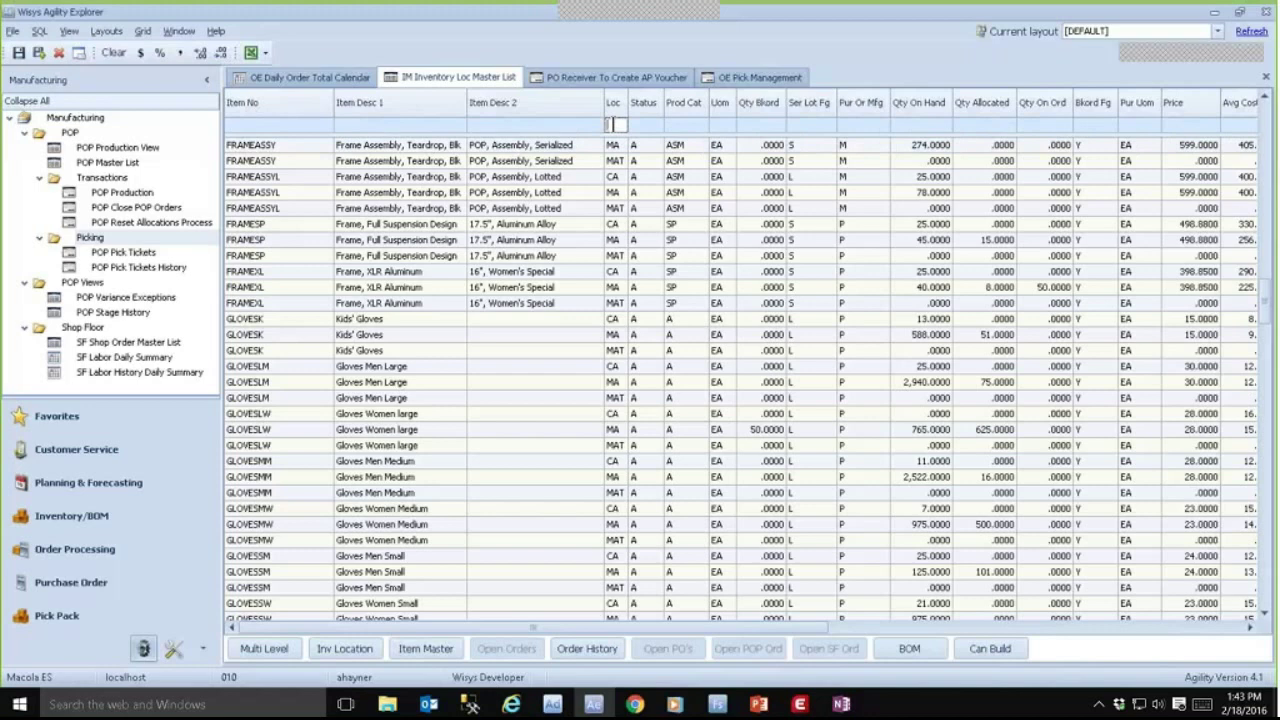
text(ca)
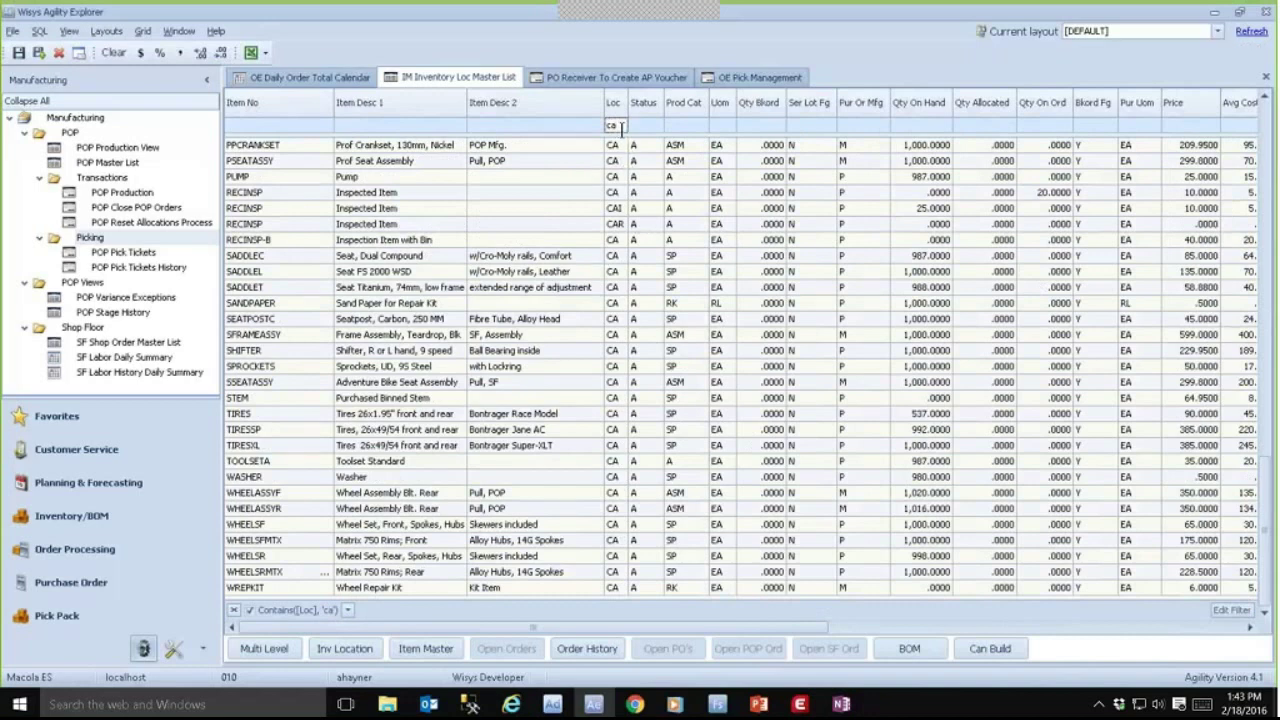
Step: Clear the Loc column filter in the IM Inventory Loc Master List and bring up OE Pick Management
click(620, 125)
key(BackSpace)
key(BackSpace)
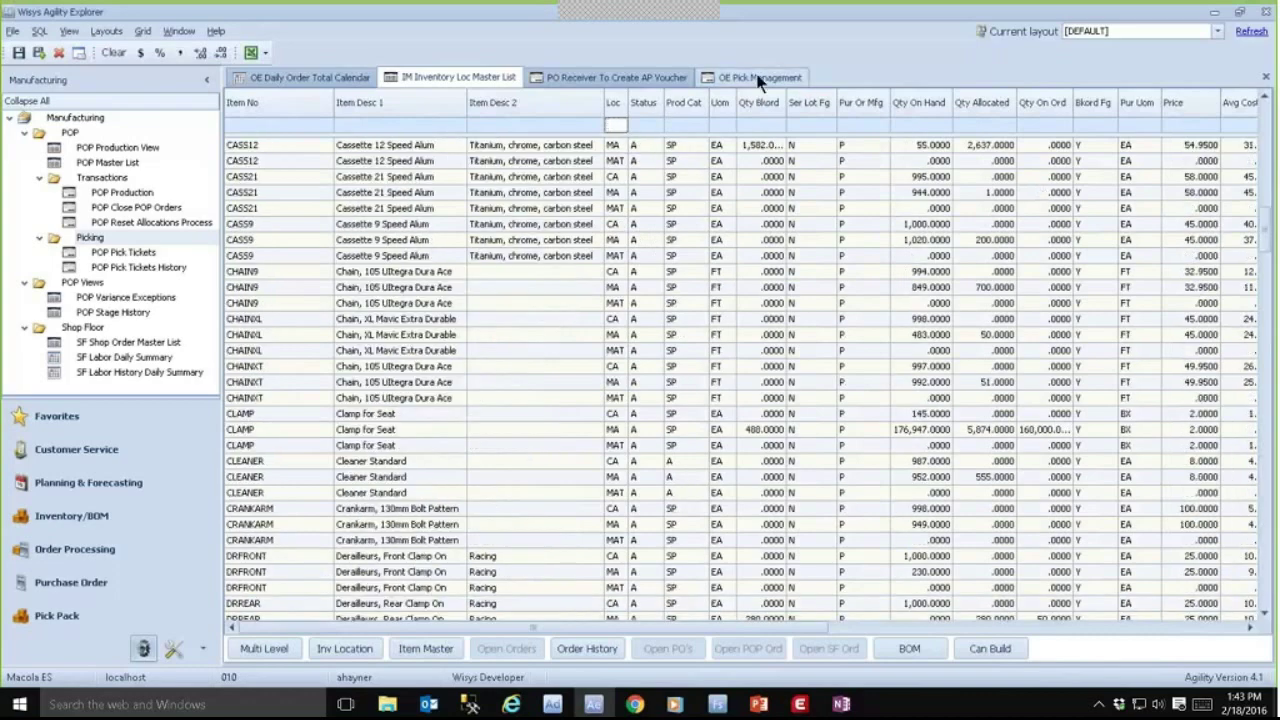
click(758, 78)
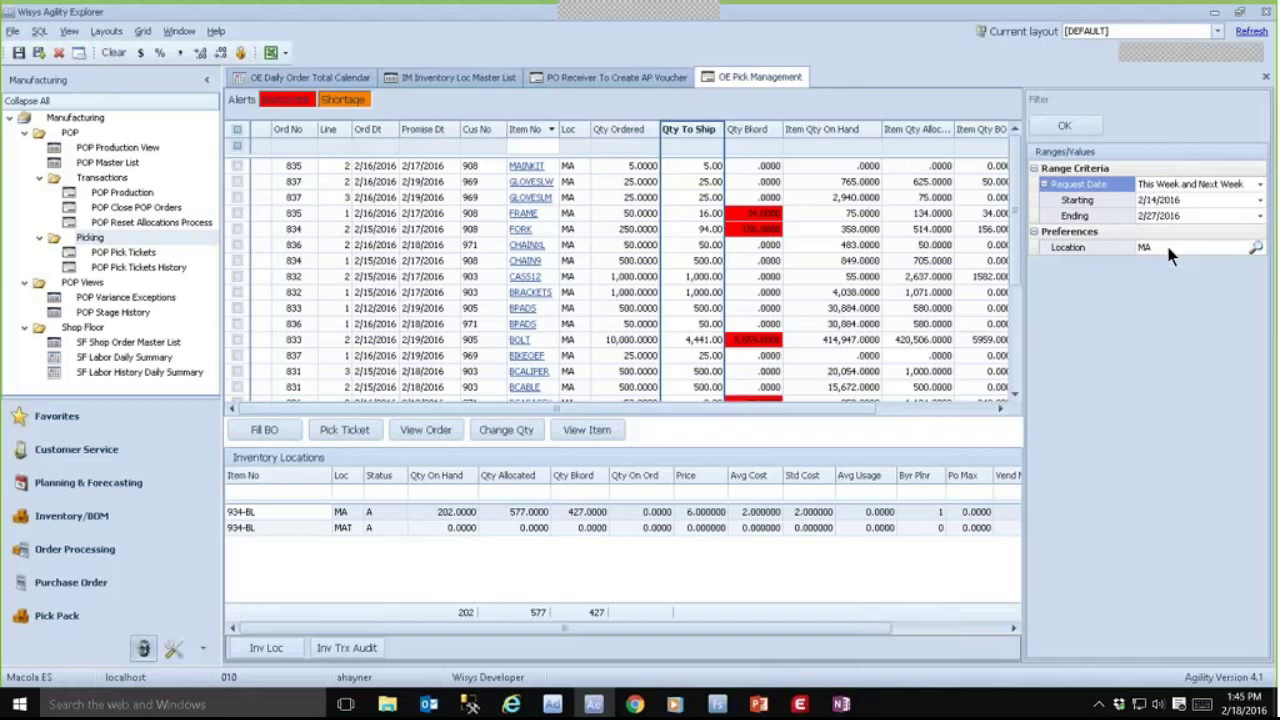
Step: Switch to the running PowerPoint slide show with the Agile Tools for Agile Business title slide
key(alt+Tab)
key(alt+Tab)
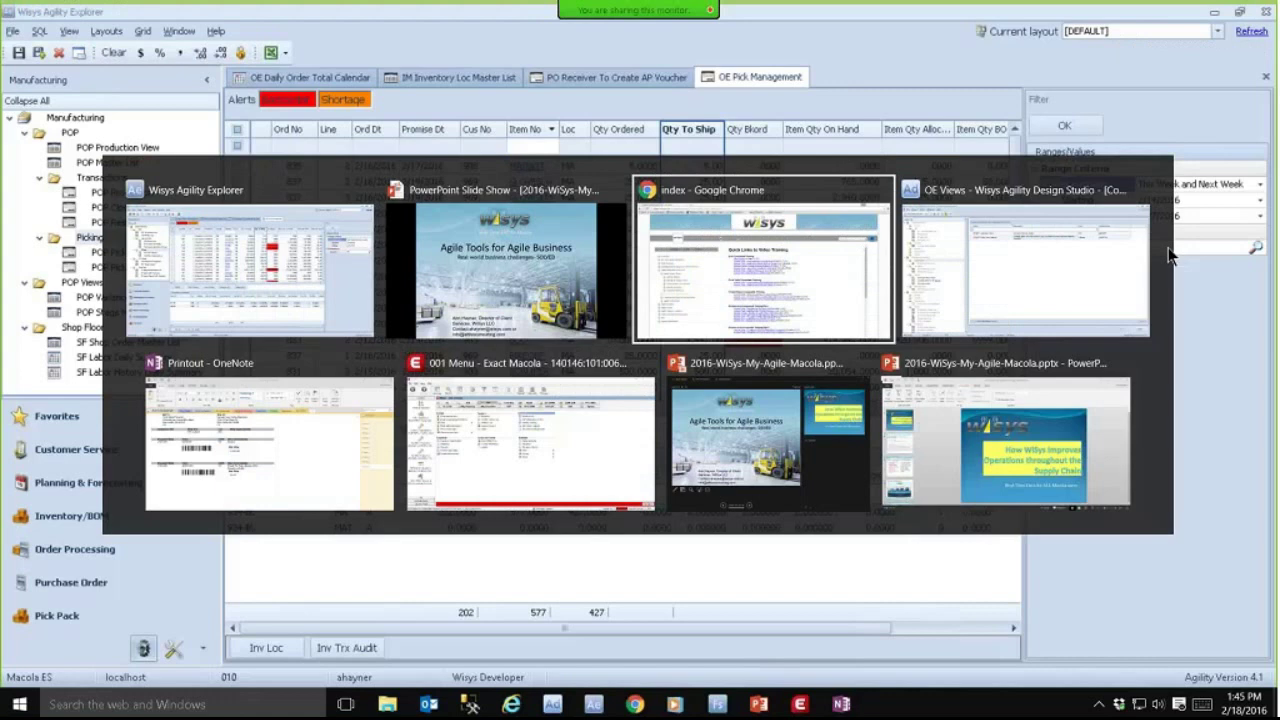
key(alt+Tab)
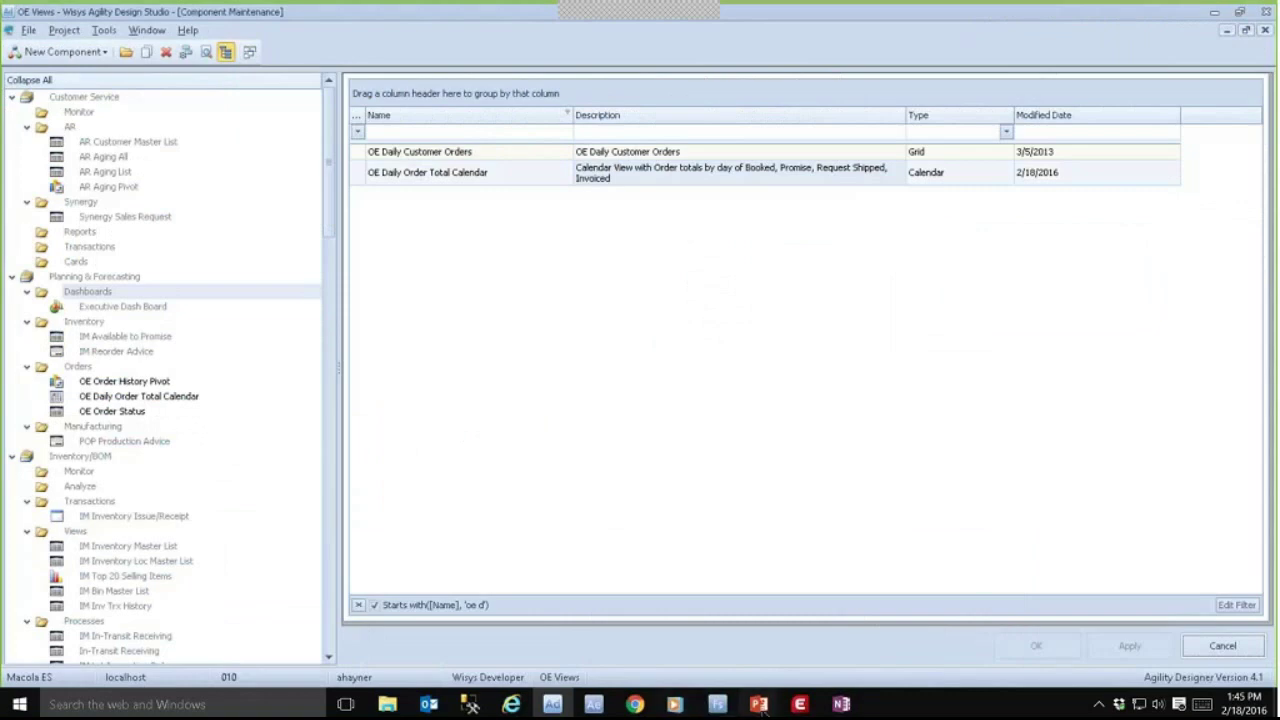
mouse_move(762, 710)
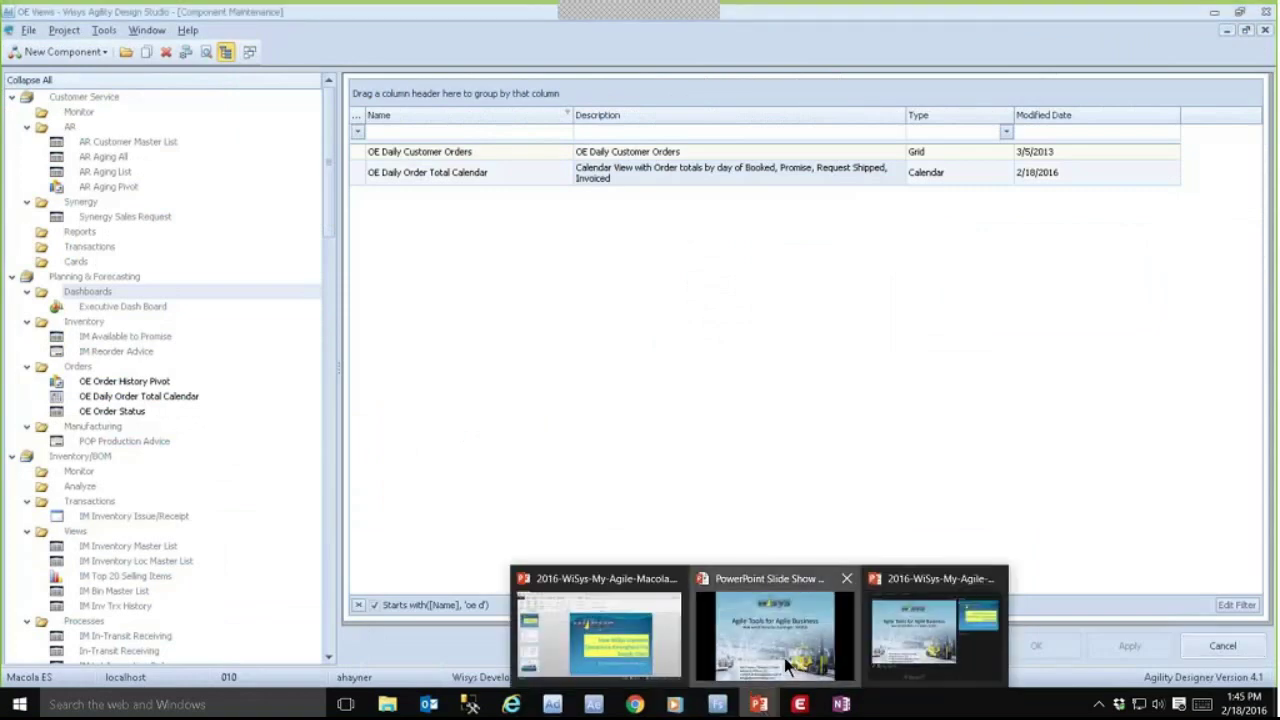
click(784, 657)
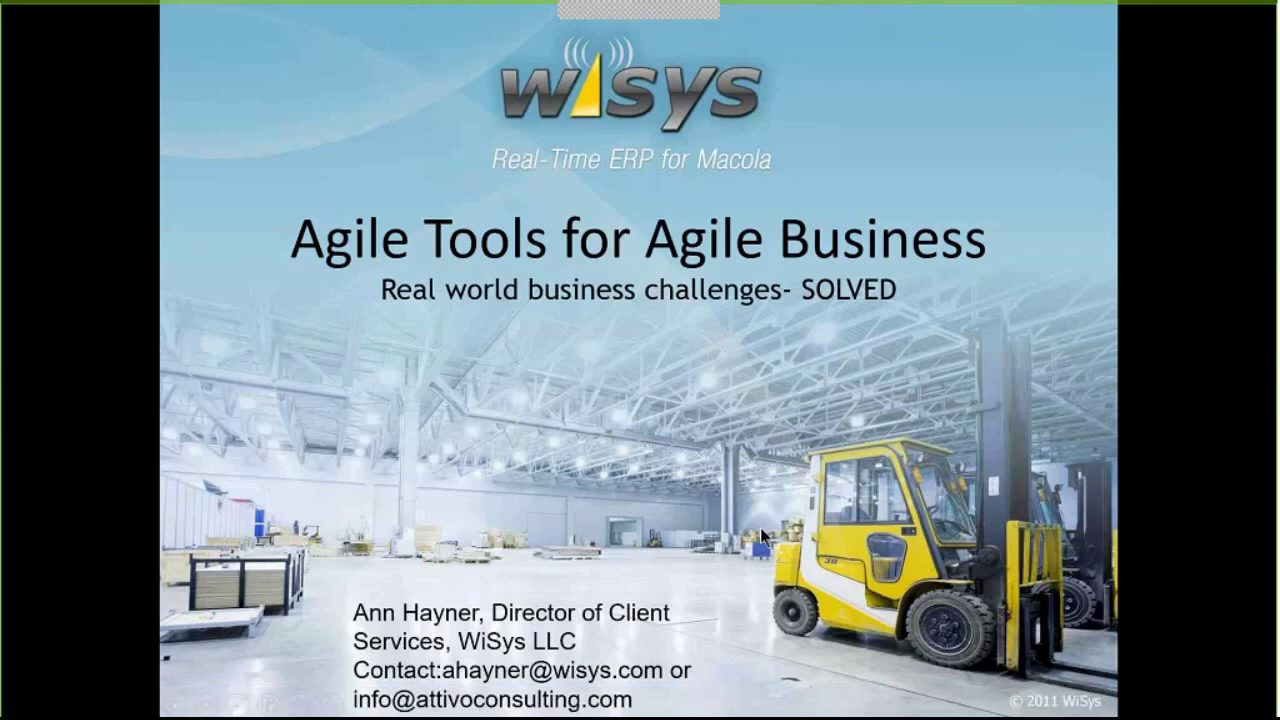